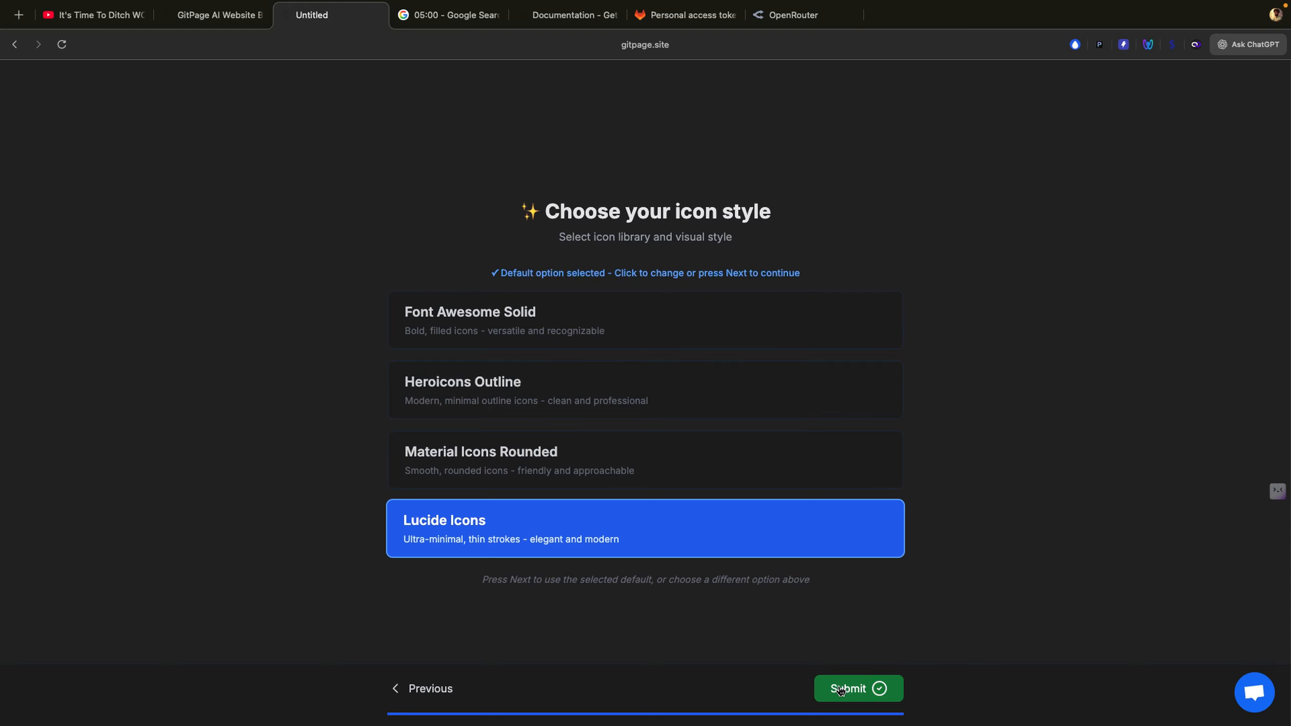
# Step: Submit the site form with Lucide Icons as the icon style
pyautogui.click(840, 689)
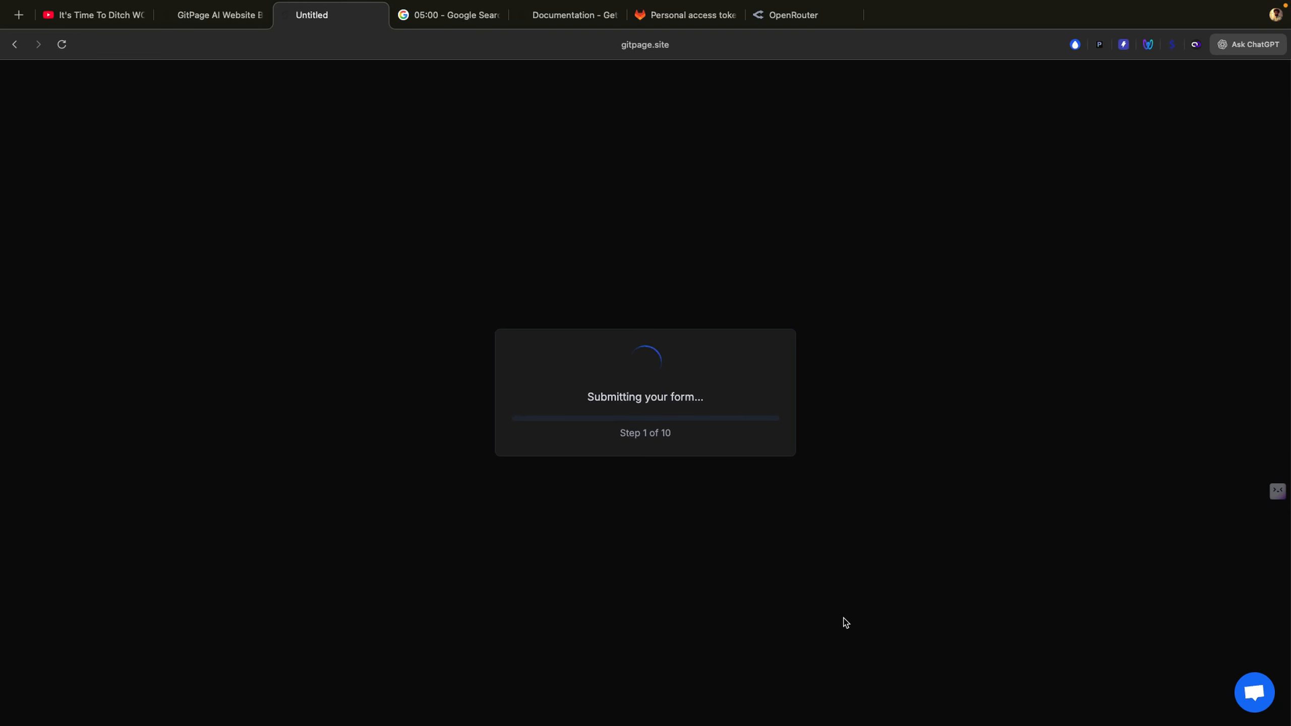
# Step: Start the Google stopwatch to time the site generation
pyautogui.click(451, 16)
pyautogui.click(308, 423)
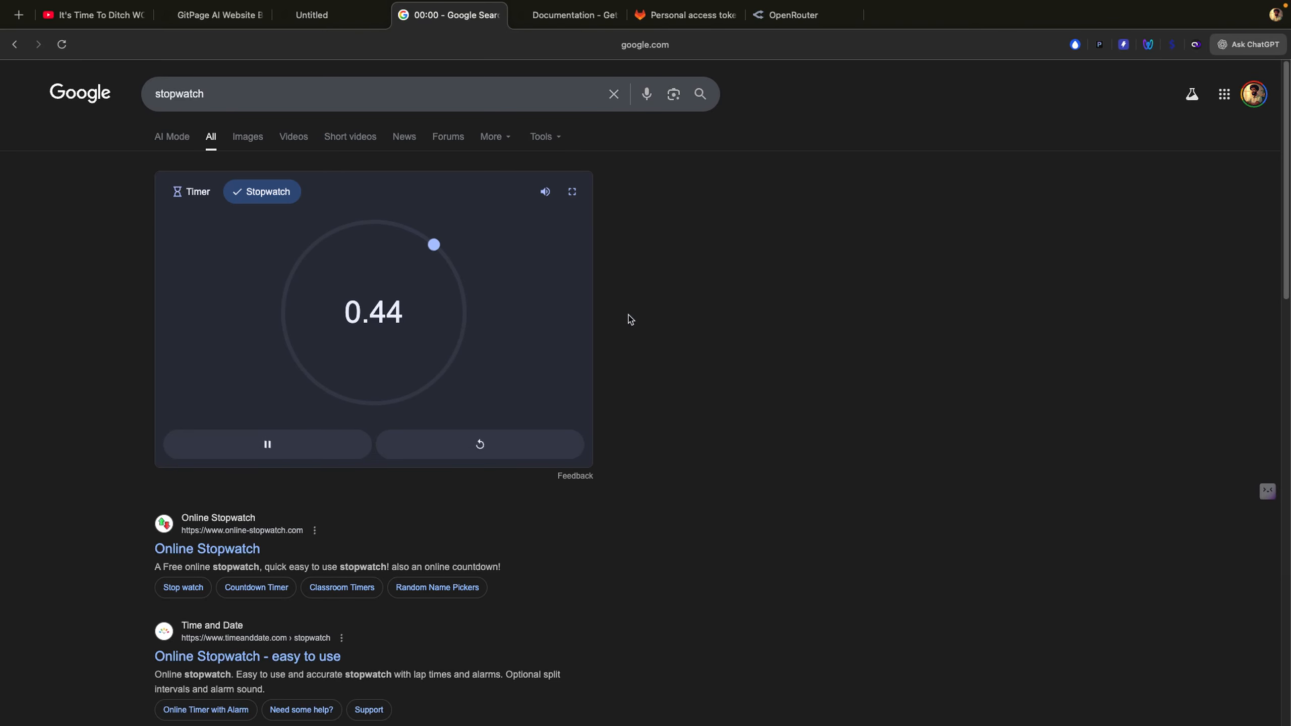
pyautogui.click(322, 23)
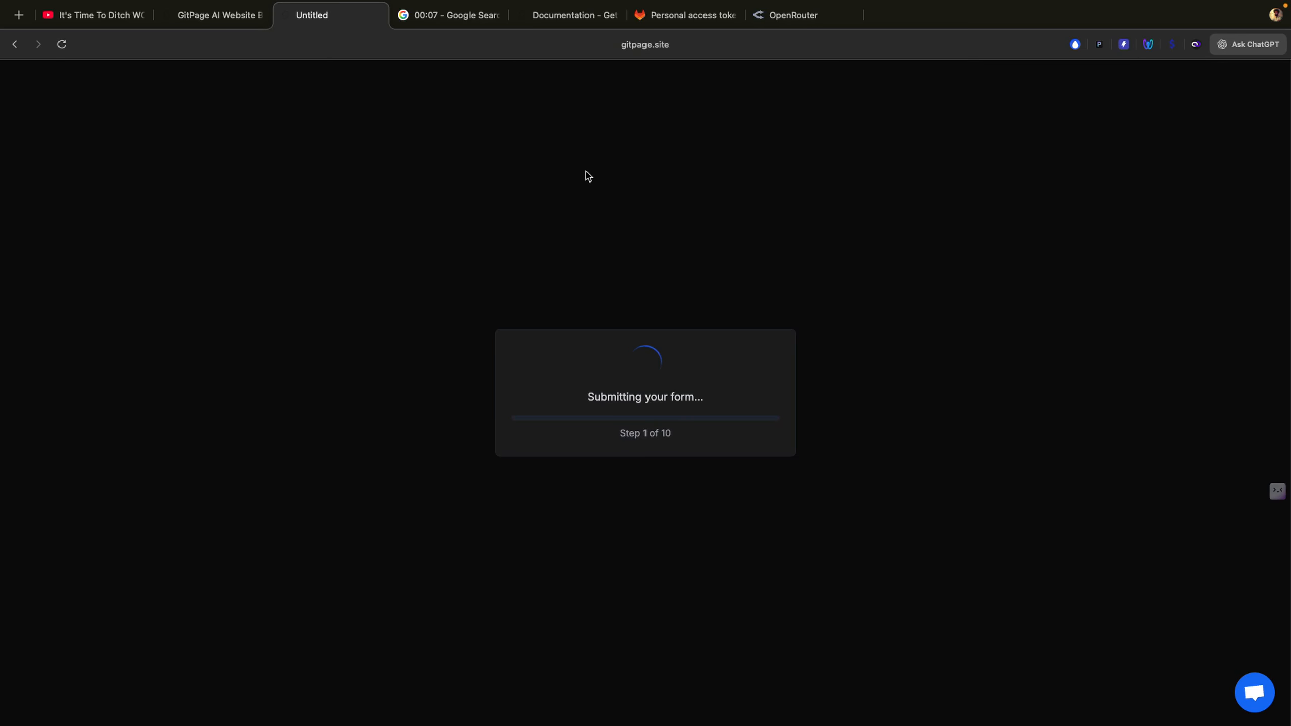
# Step: Check OpenRouter usage, then return to GitPage to follow the generation progress
pyautogui.click(786, 21)
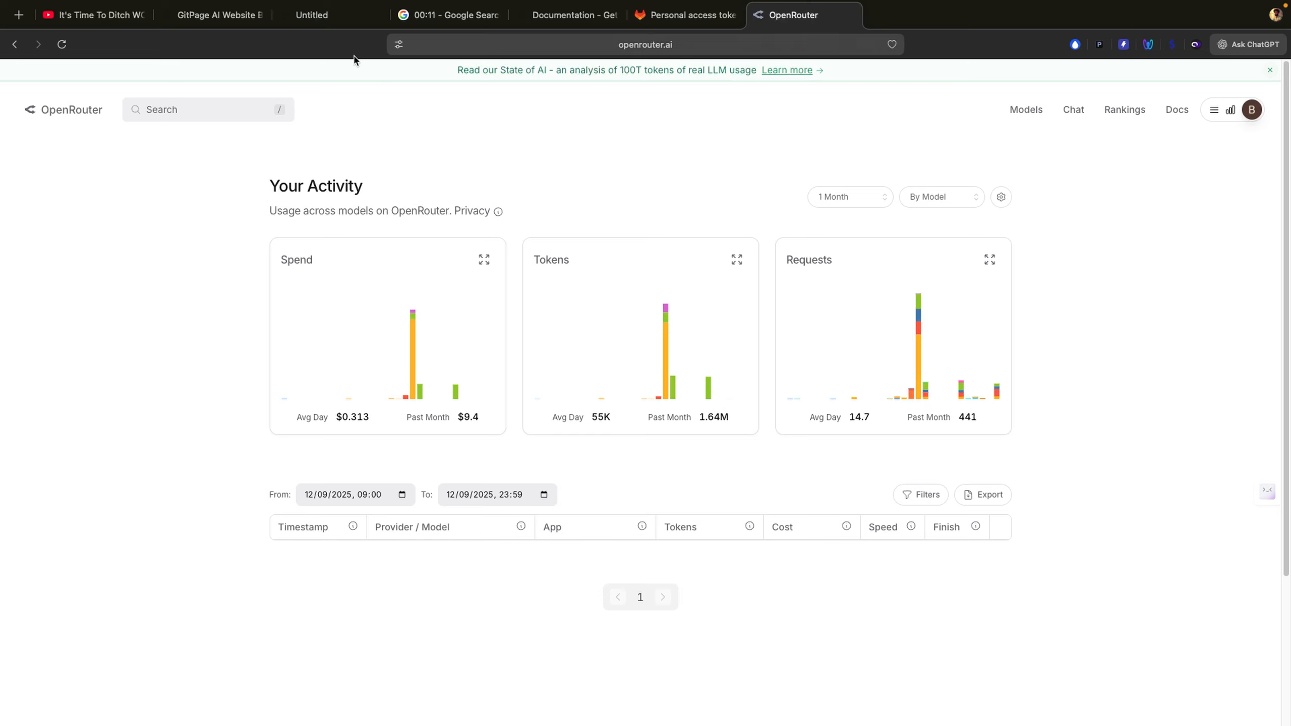
pyautogui.click(196, 26)
pyautogui.click(317, 25)
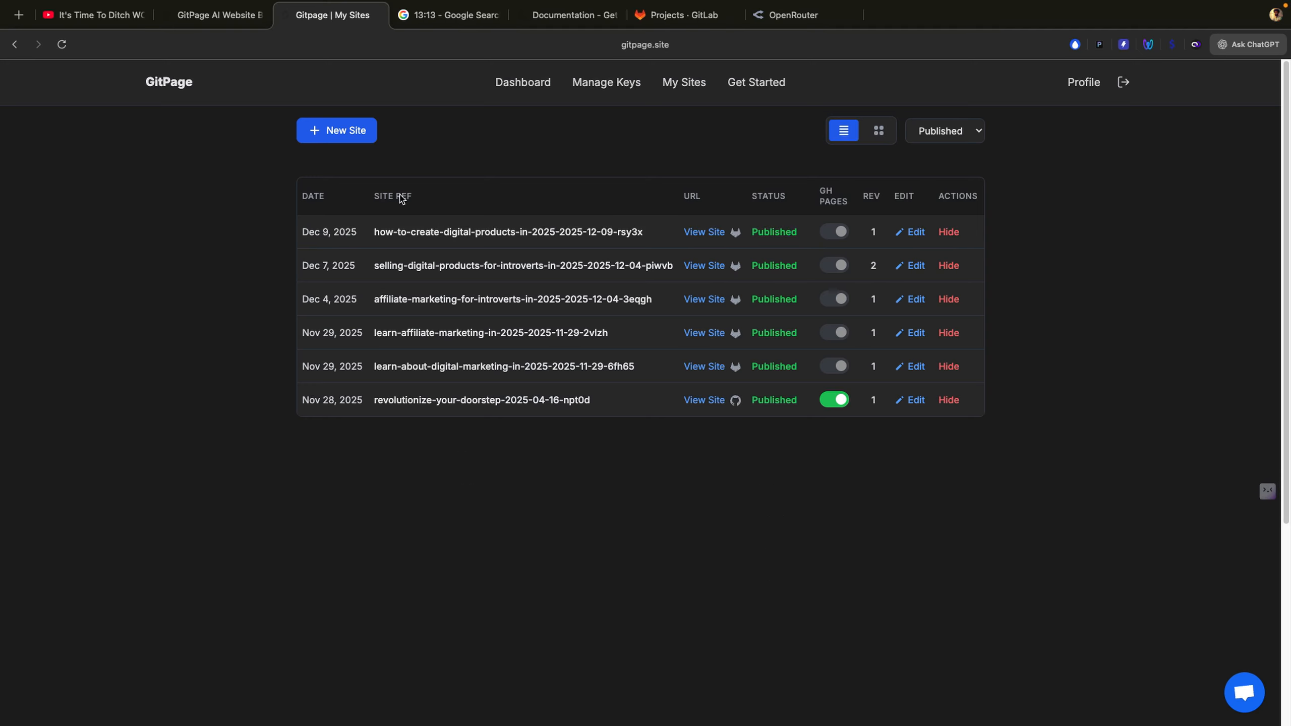
# Step: Stop the stopwatch, check the new site in My Sites, then view the GitLab Projects list
pyautogui.click(425, 23)
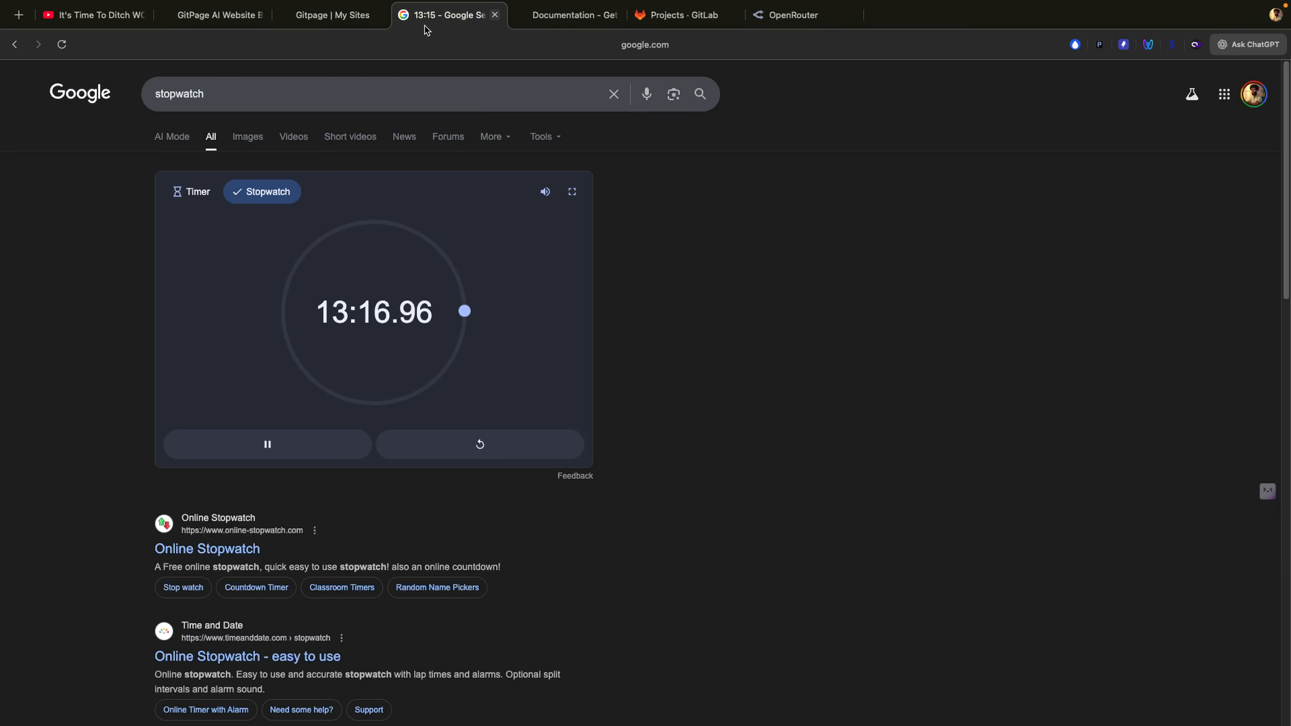
pyautogui.click(316, 446)
pyautogui.click(321, 16)
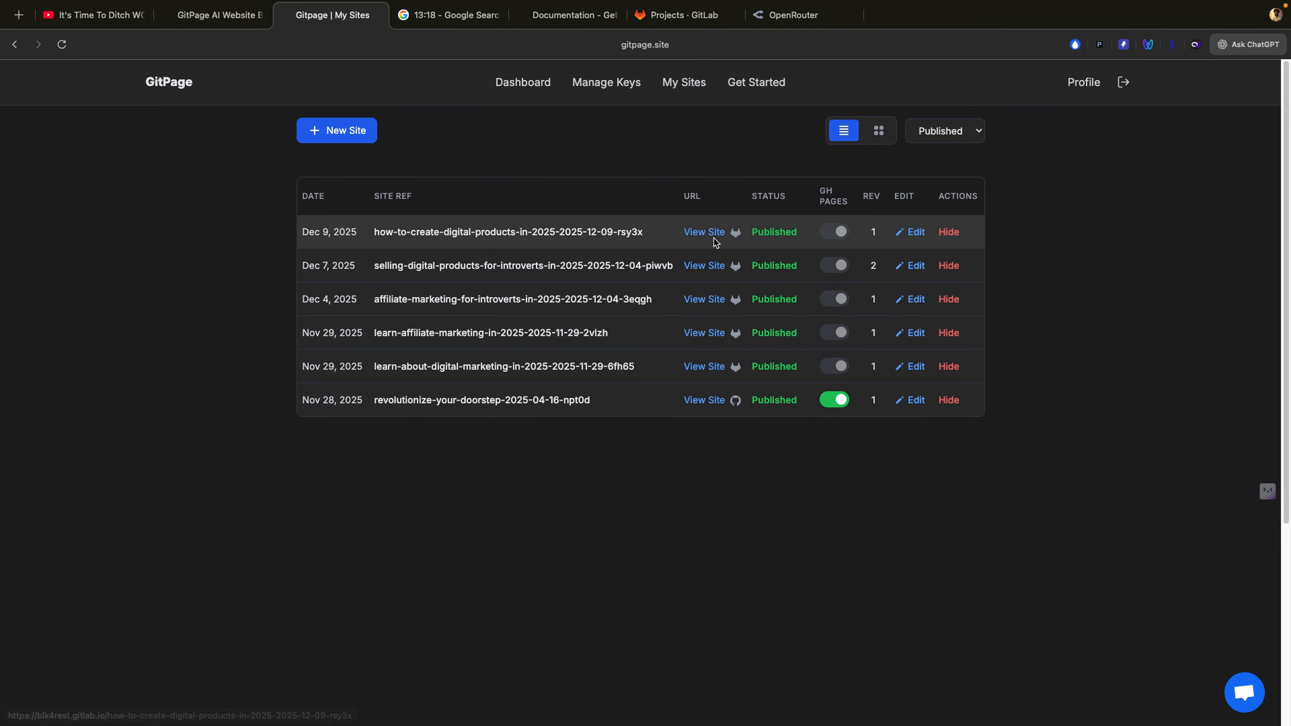
pyautogui.moveTo(718, 234)
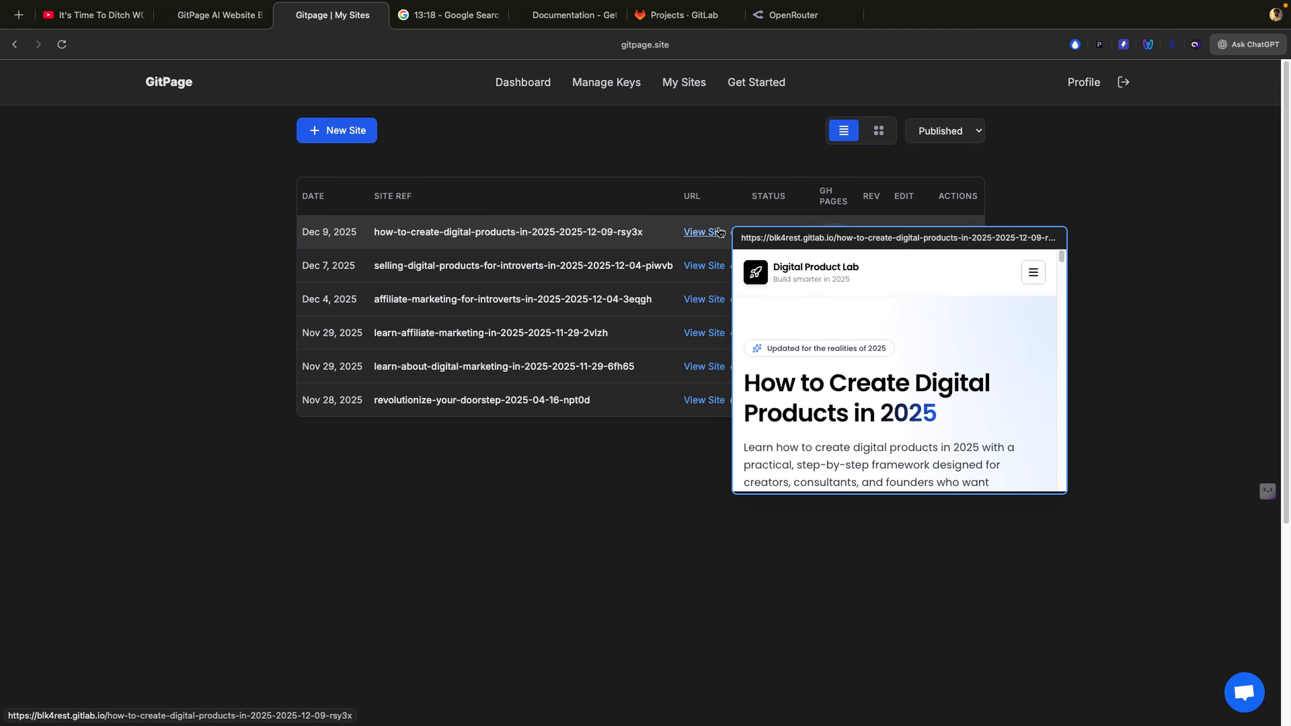
pyautogui.click(680, 15)
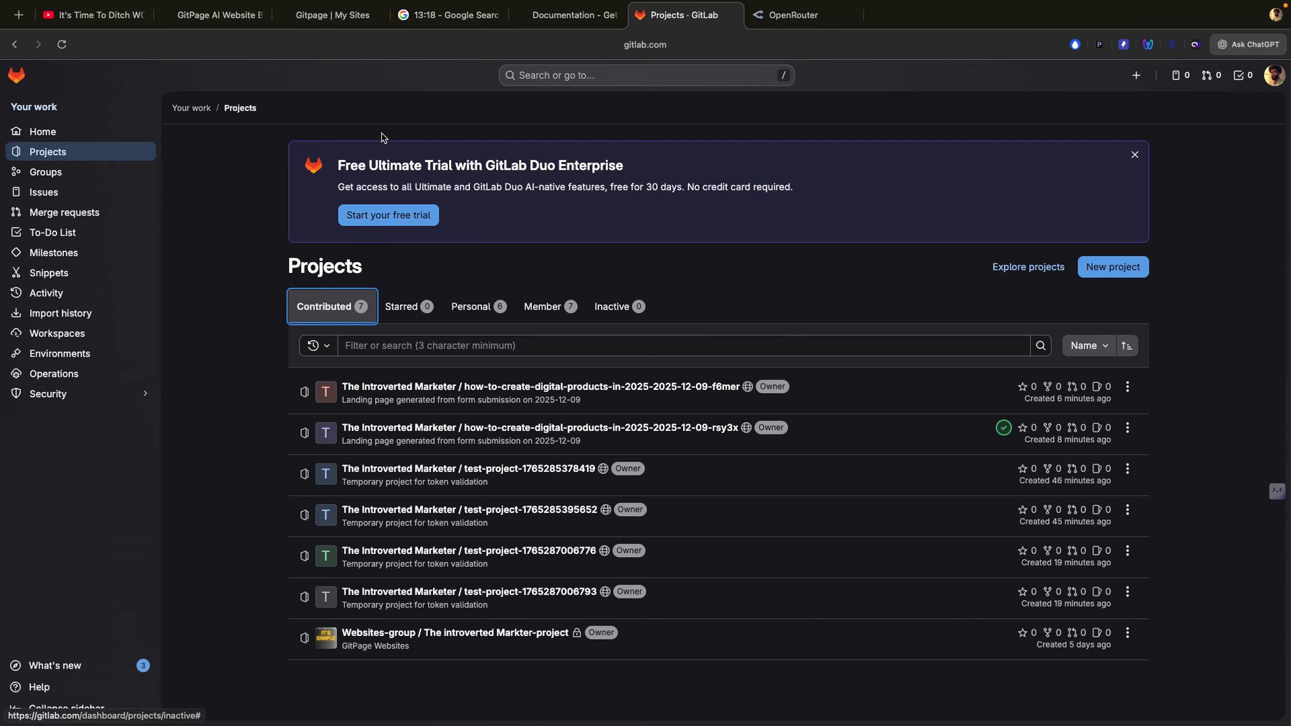
pyautogui.click(621, 303)
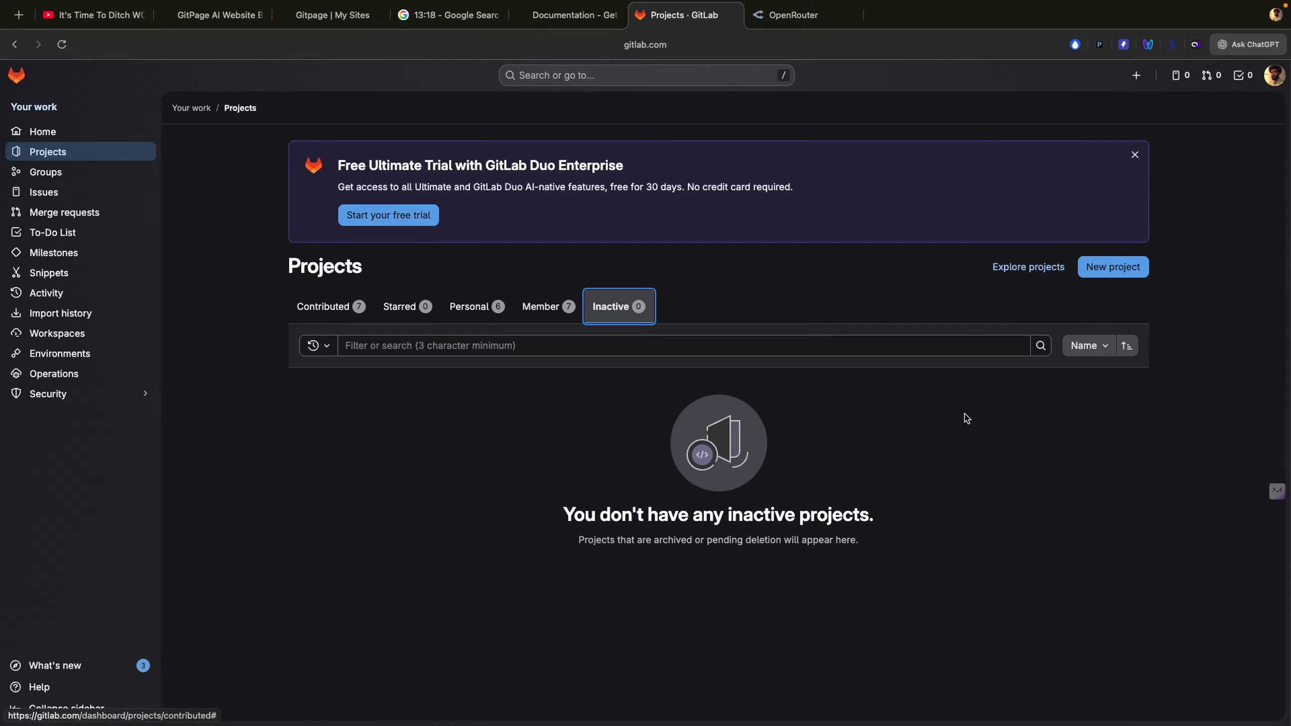
pyautogui.click(314, 326)
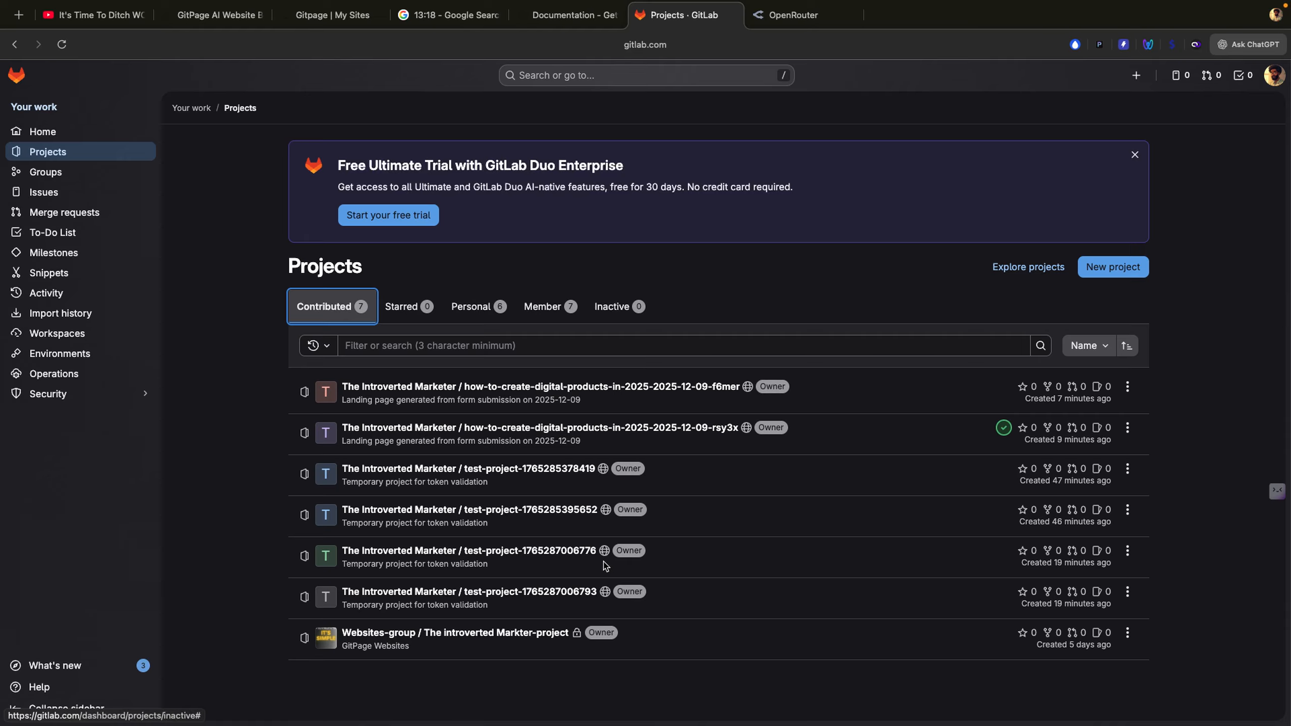
pyautogui.moveTo(605, 511)
pyautogui.moveTo(750, 429)
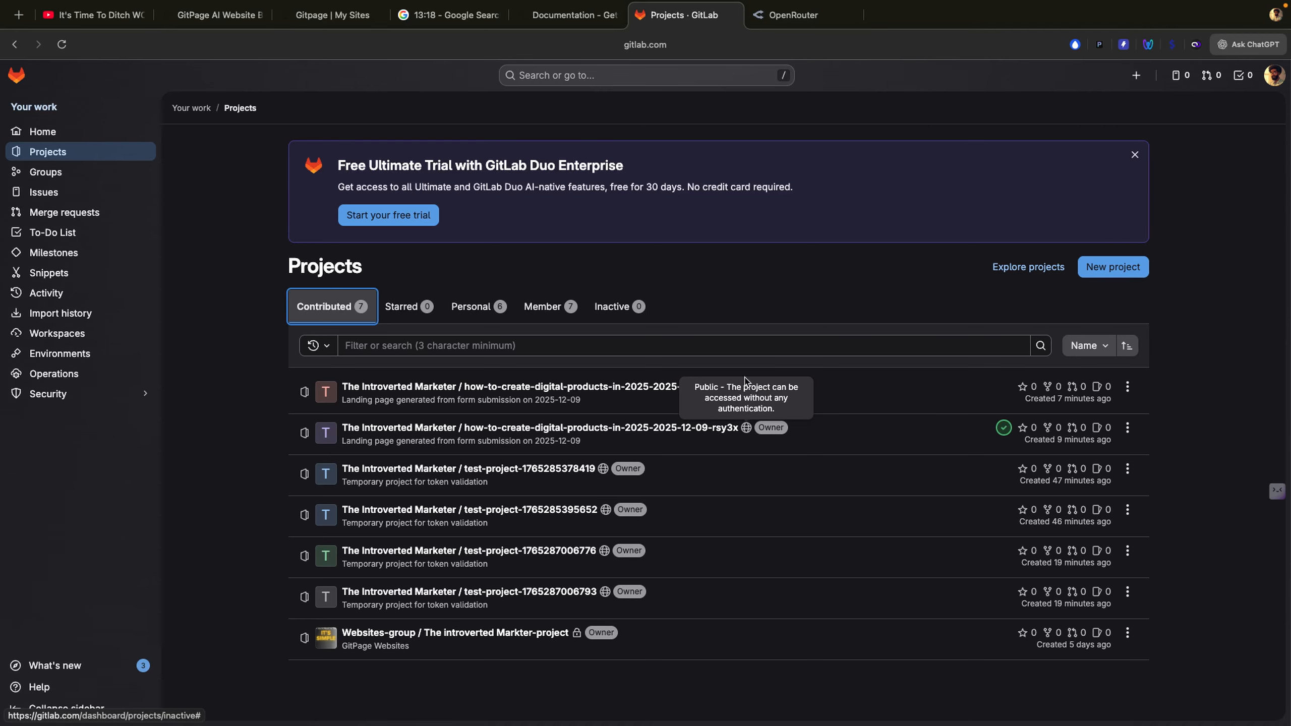
pyautogui.moveTo(751, 388)
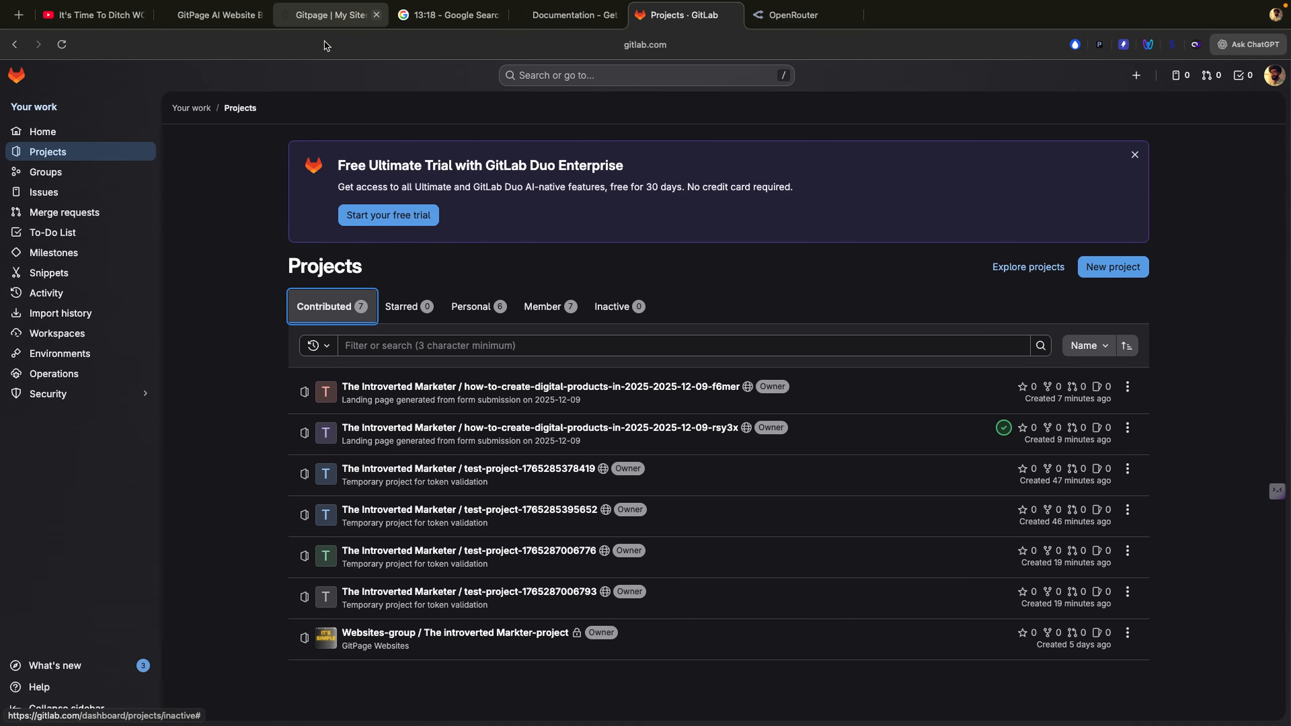
pyautogui.click(325, 25)
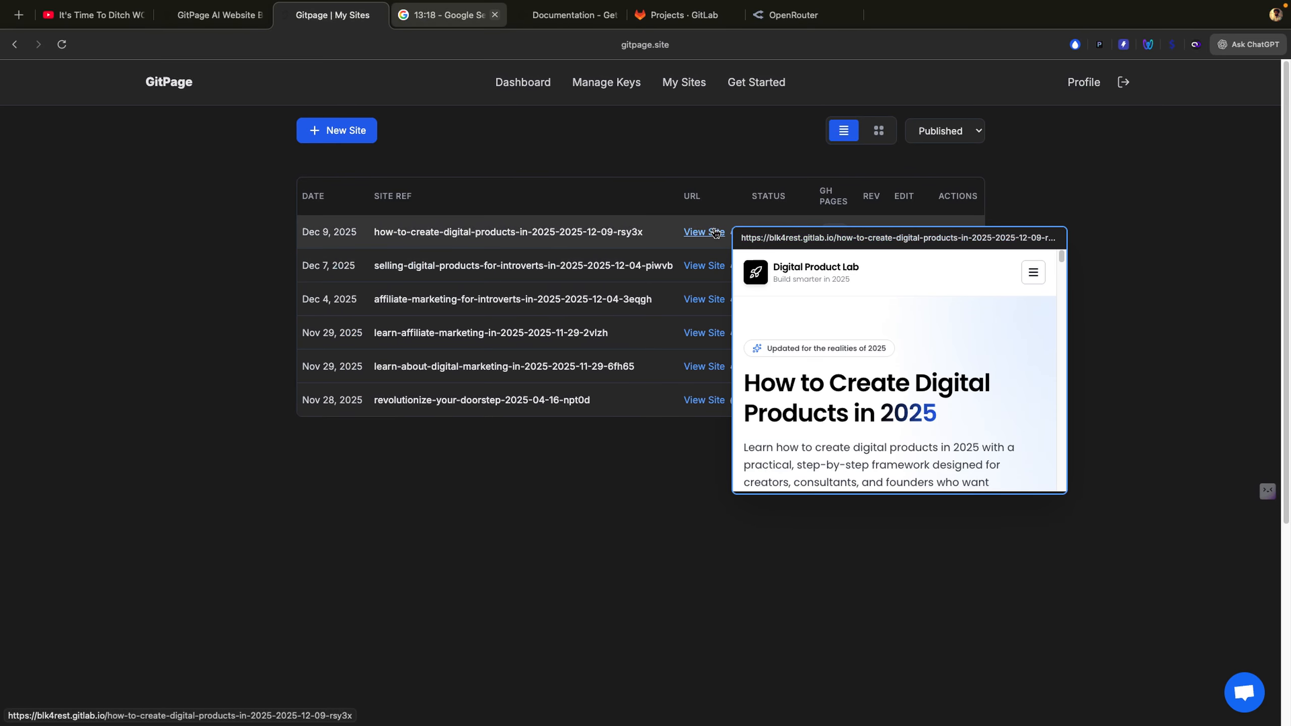
# Step: Switch to OpenRouter's activity page showing $10.4 spent and 453 requests
pyautogui.moveTo(713, 270)
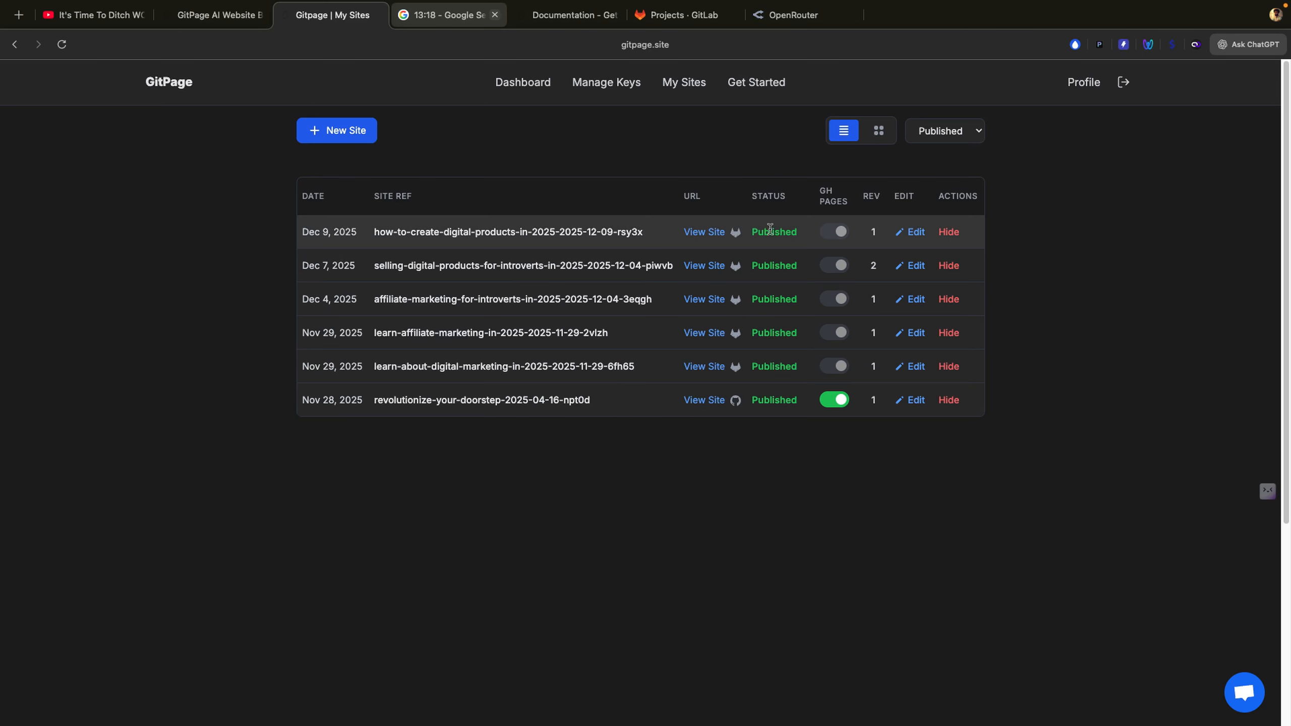
pyautogui.click(796, 24)
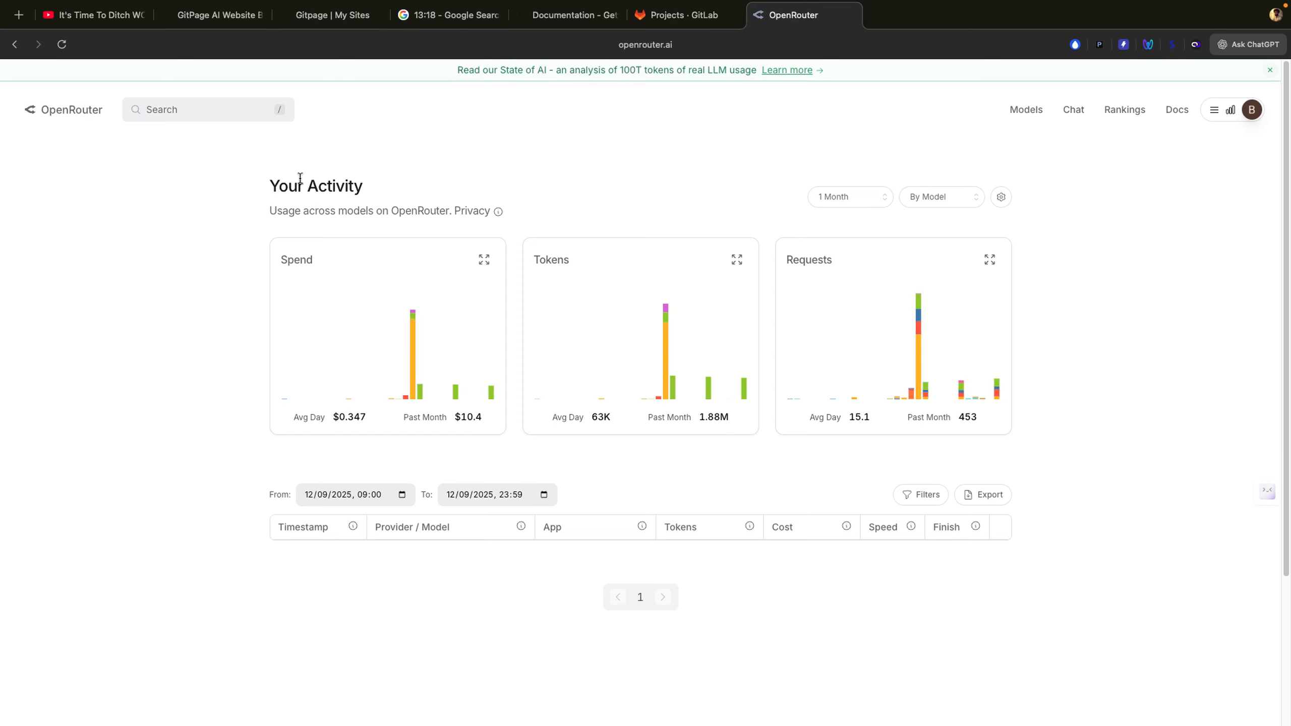
# Step: Reload OpenRouter activity, review today's GitPage GPT-5.1 requests, and bring up the ChatGPT panel
pyautogui.click(62, 45)
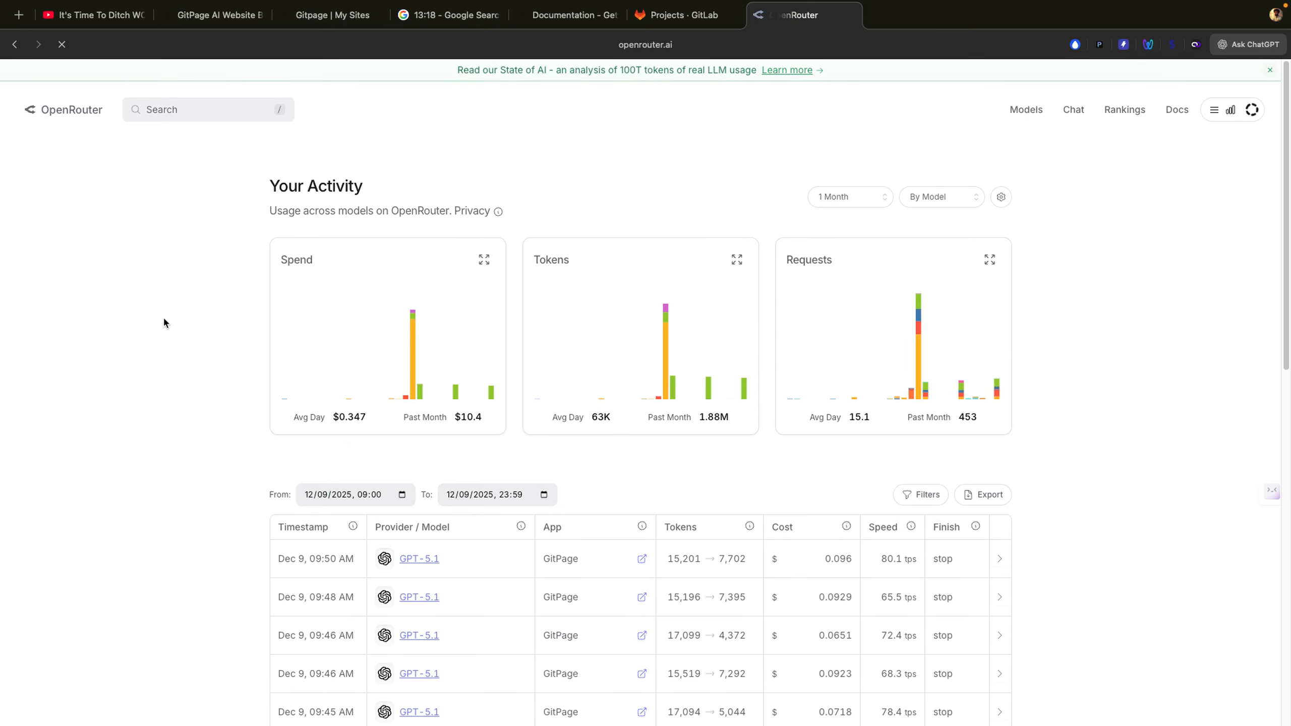
pyautogui.scroll(-5, 164, 325)
pyautogui.scroll(-13, 165, 359)
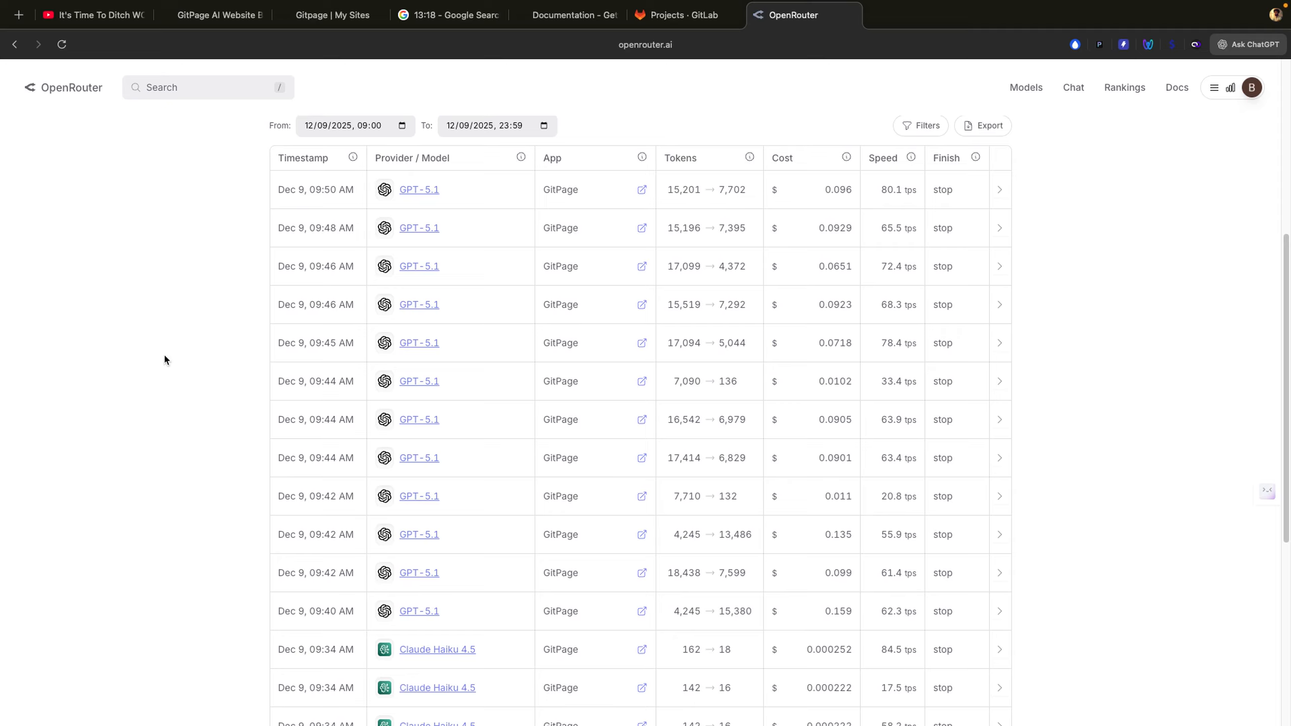
pyautogui.scroll(14, 164, 360)
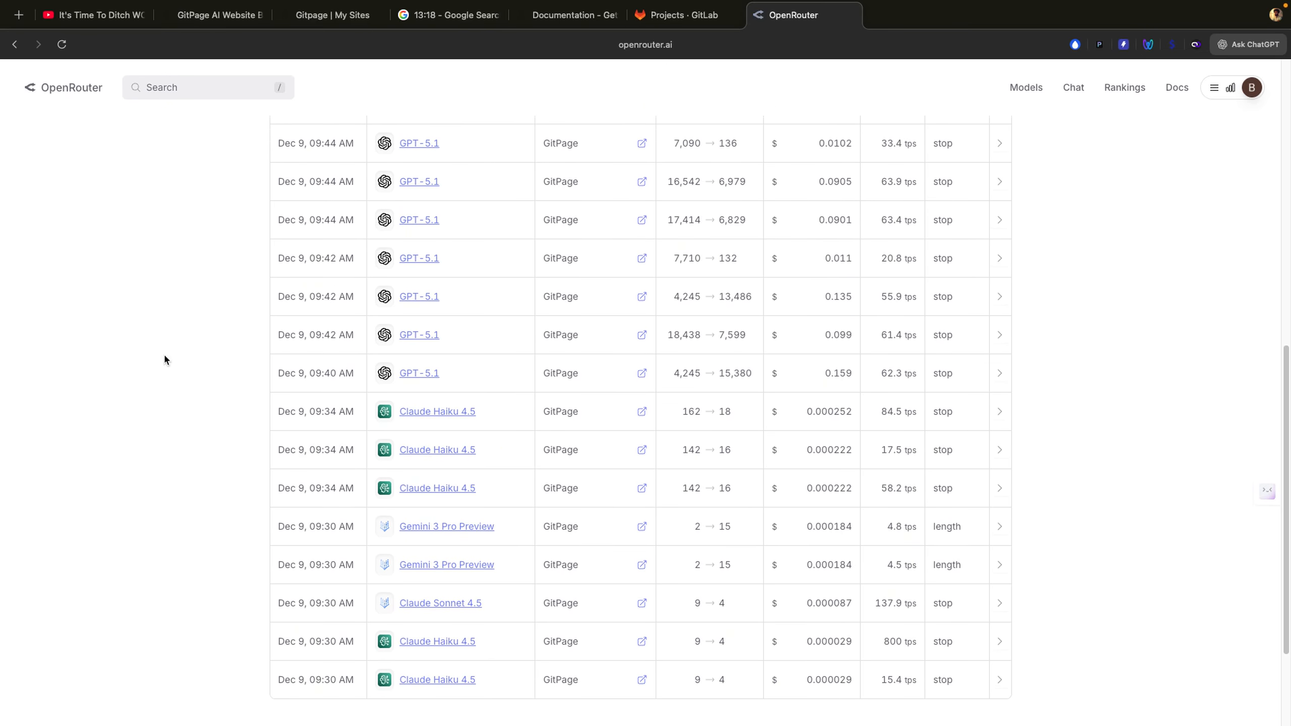
pyautogui.scroll(-6, 165, 359)
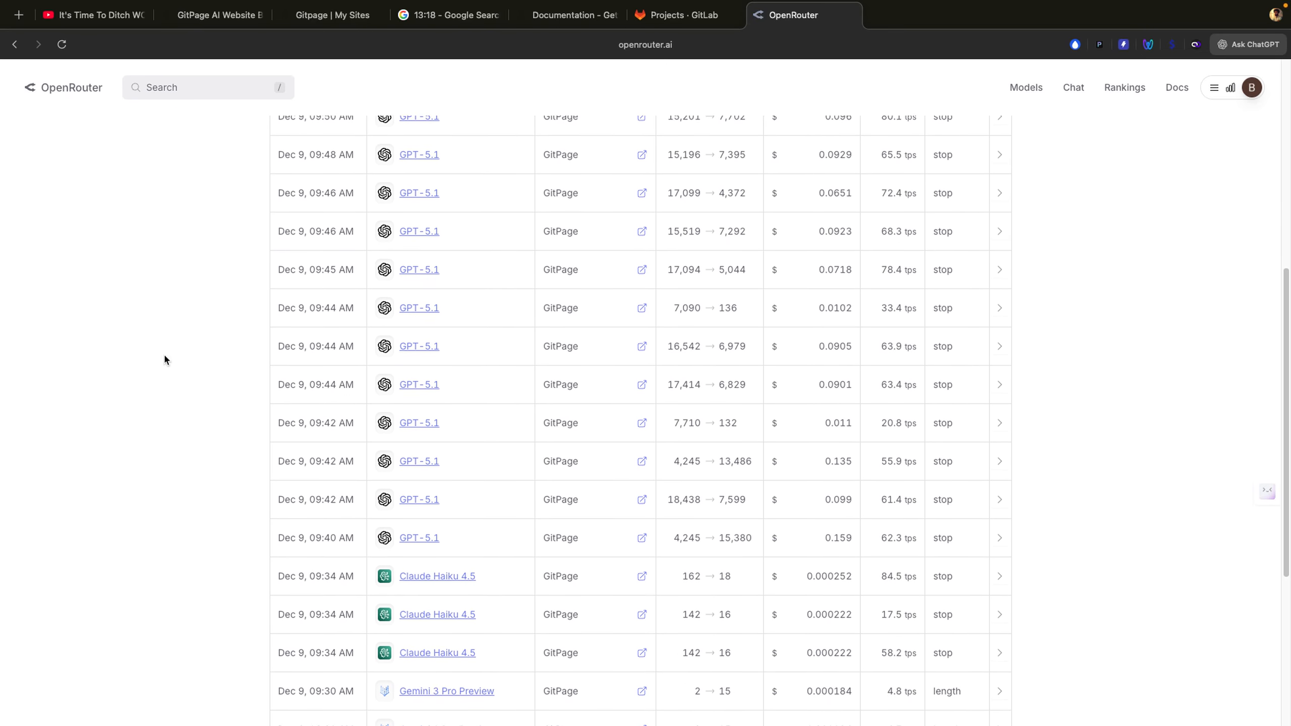
pyautogui.scroll(3, 165, 359)
pyautogui.scroll(-9, 165, 359)
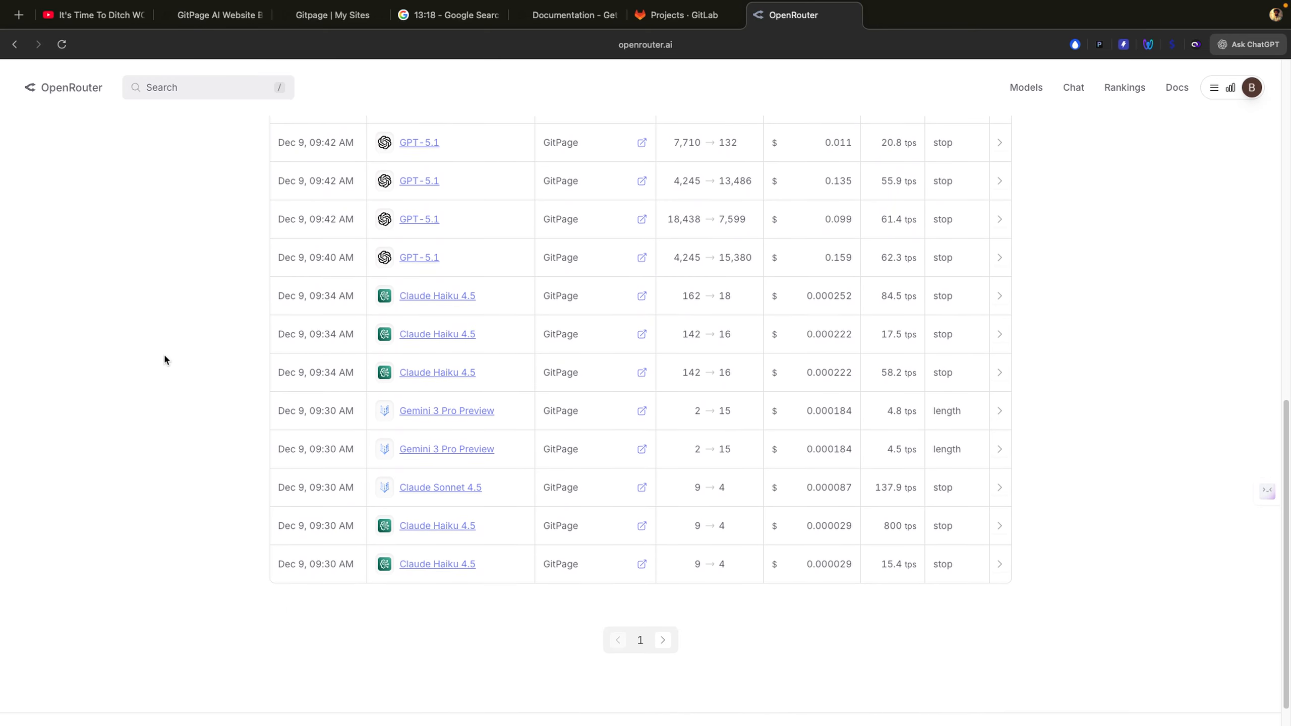
pyautogui.scroll(5, 164, 360)
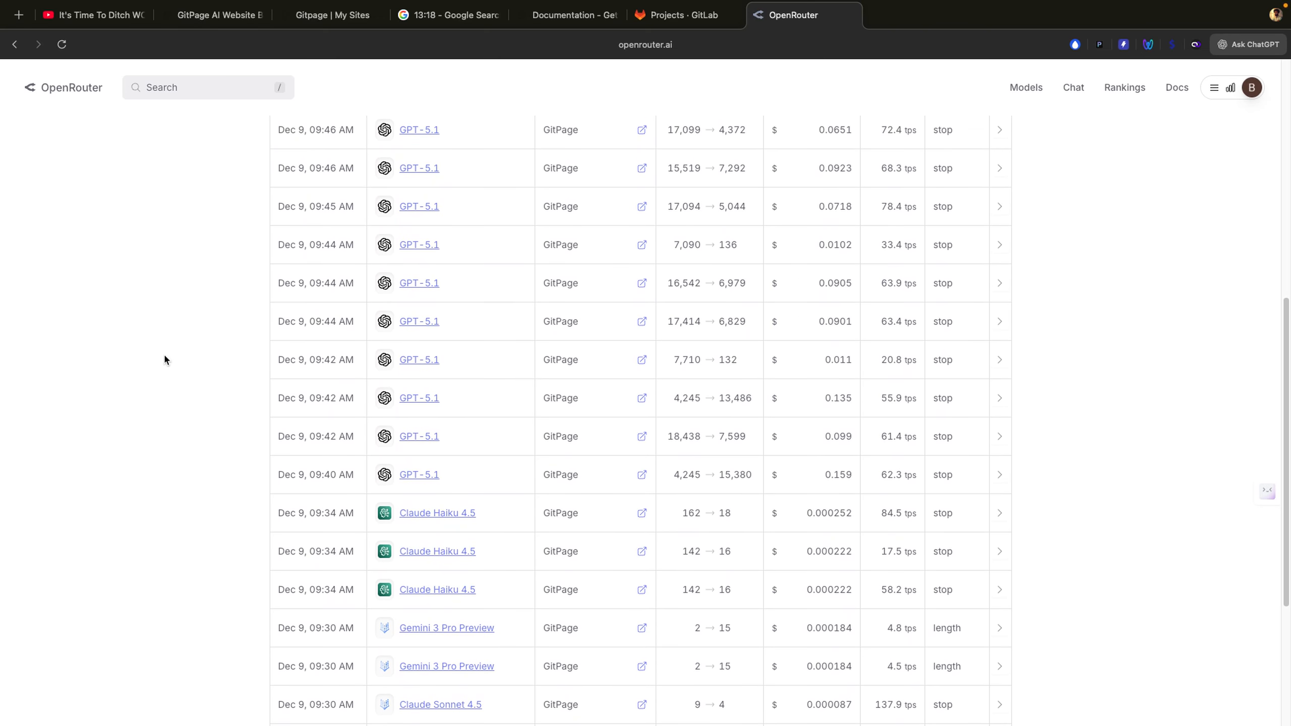
pyautogui.scroll(-2, 164, 360)
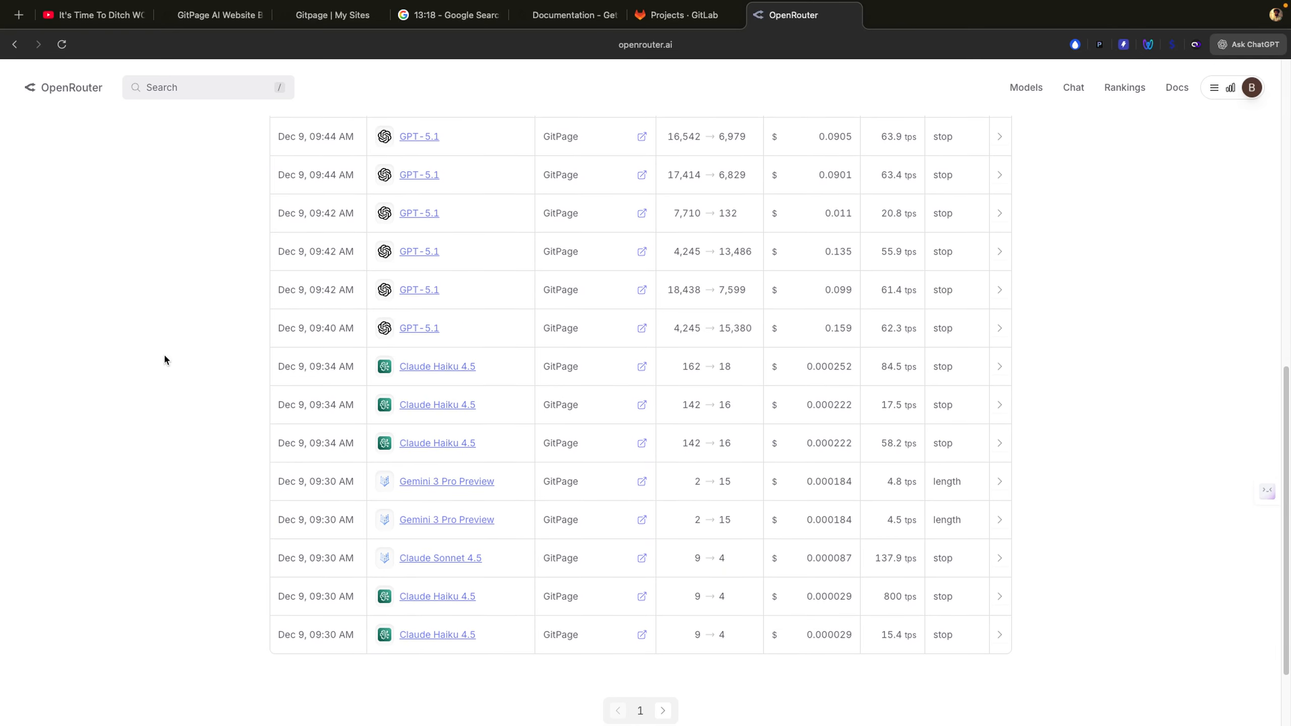
pyautogui.scroll(5, 164, 354)
pyautogui.scroll(4, 170, 355)
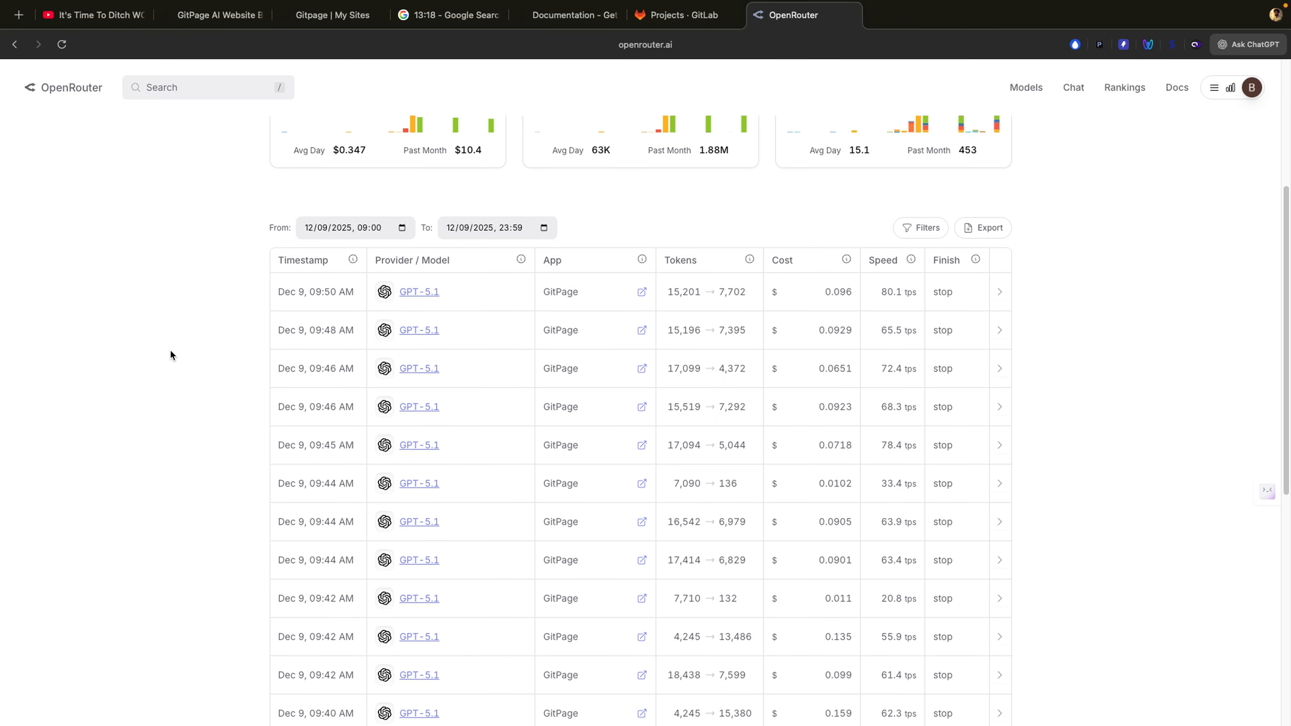
pyautogui.click(1248, 44)
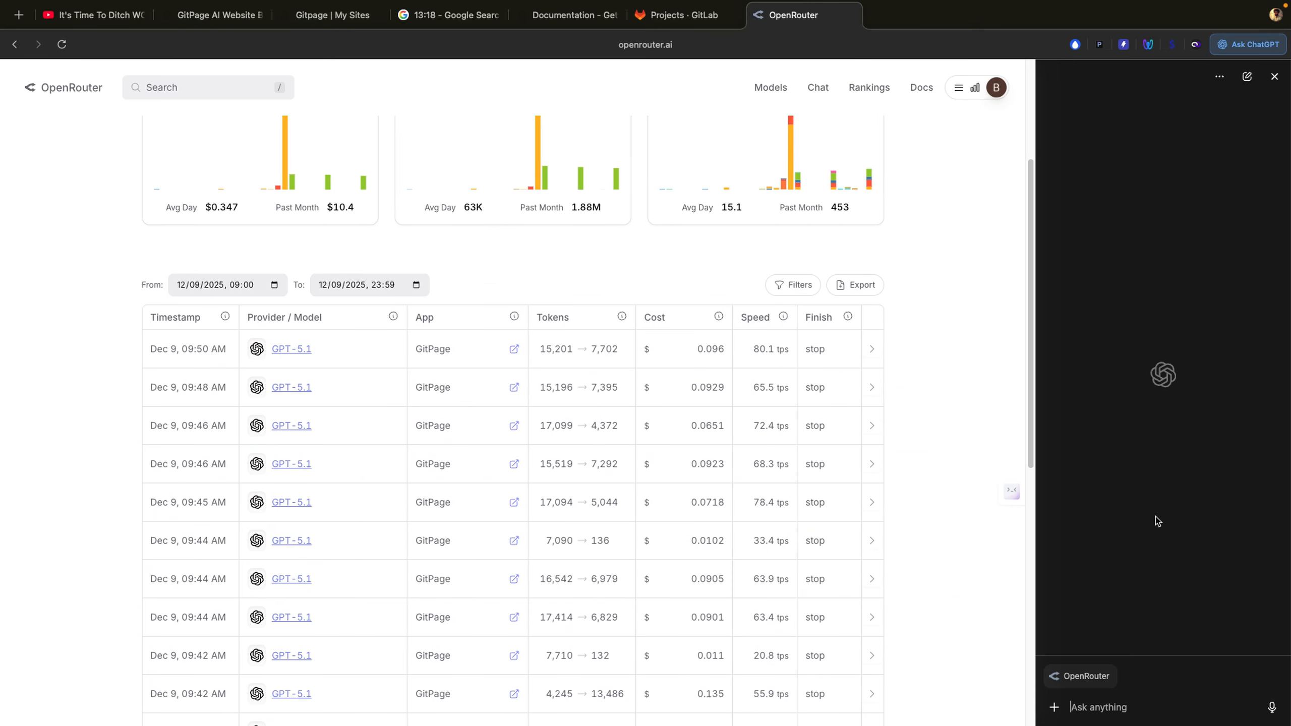
# Step: Dictate and send a question asking the assistant to total the Cost column
pyautogui.click(1273, 707)
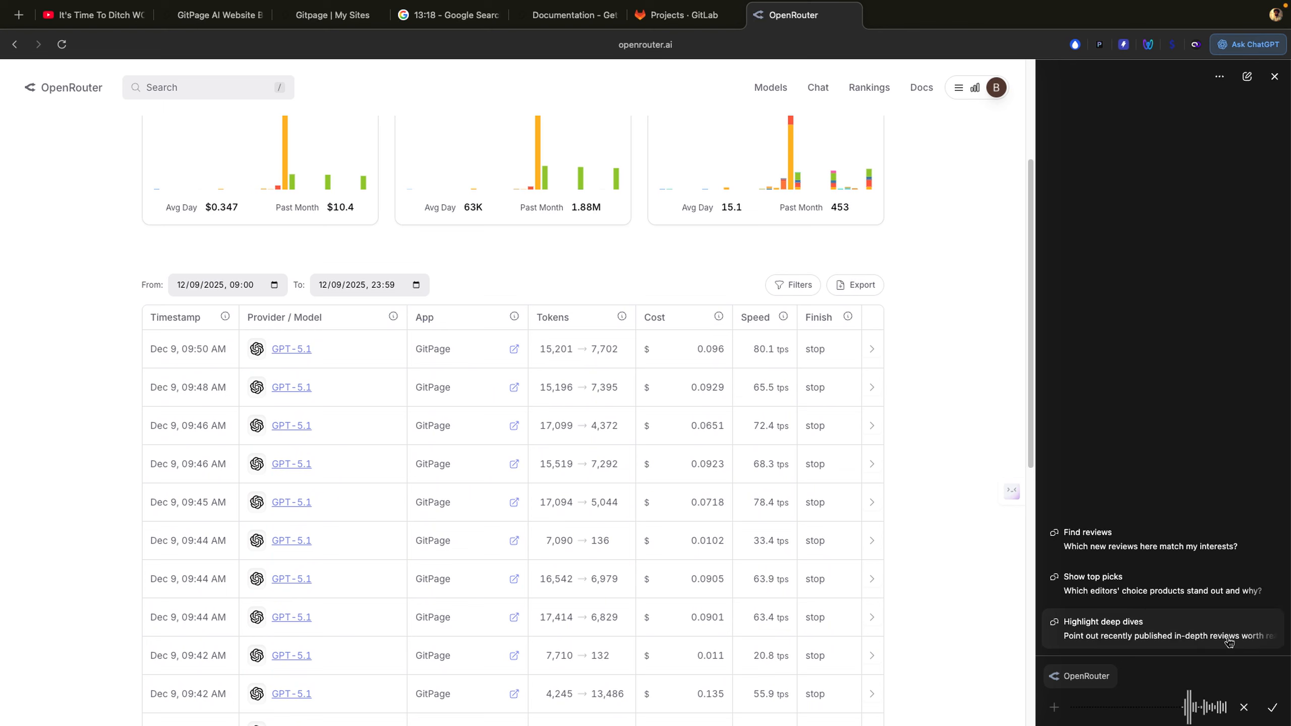
pyautogui.click(1273, 709)
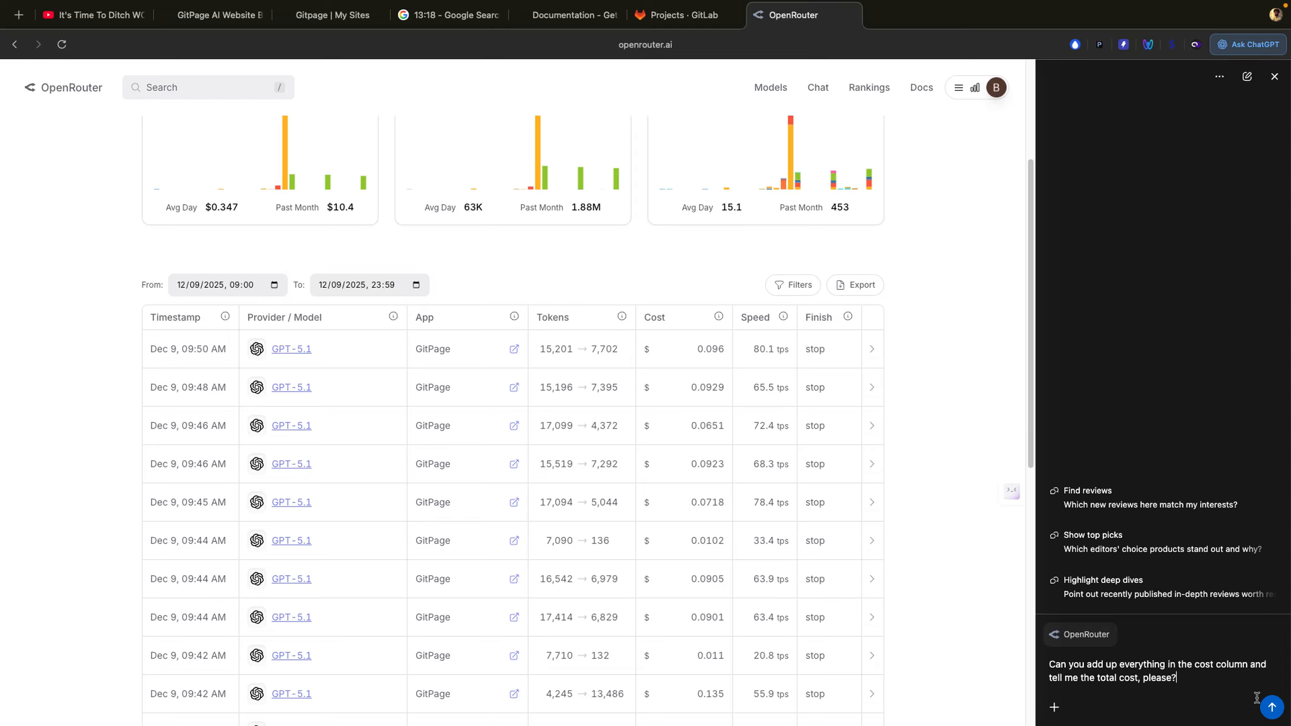
pyautogui.click(1272, 708)
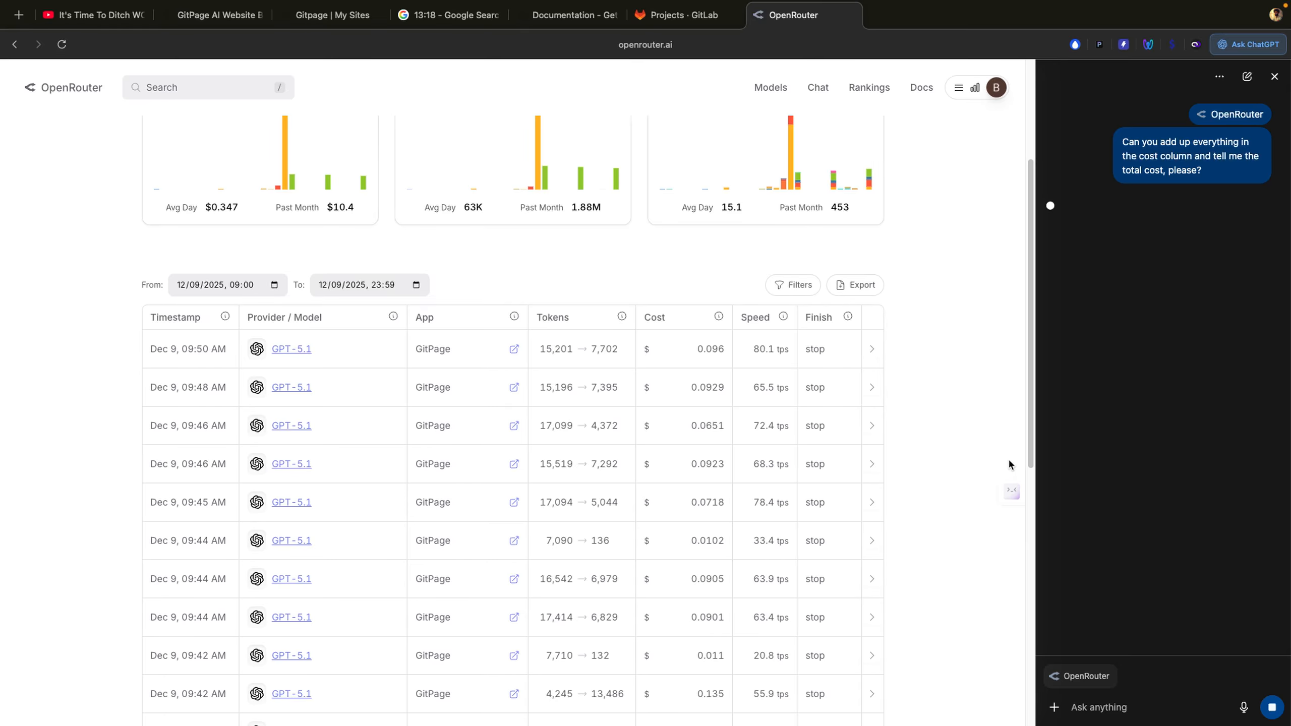
pyautogui.scroll(-5, 952, 458)
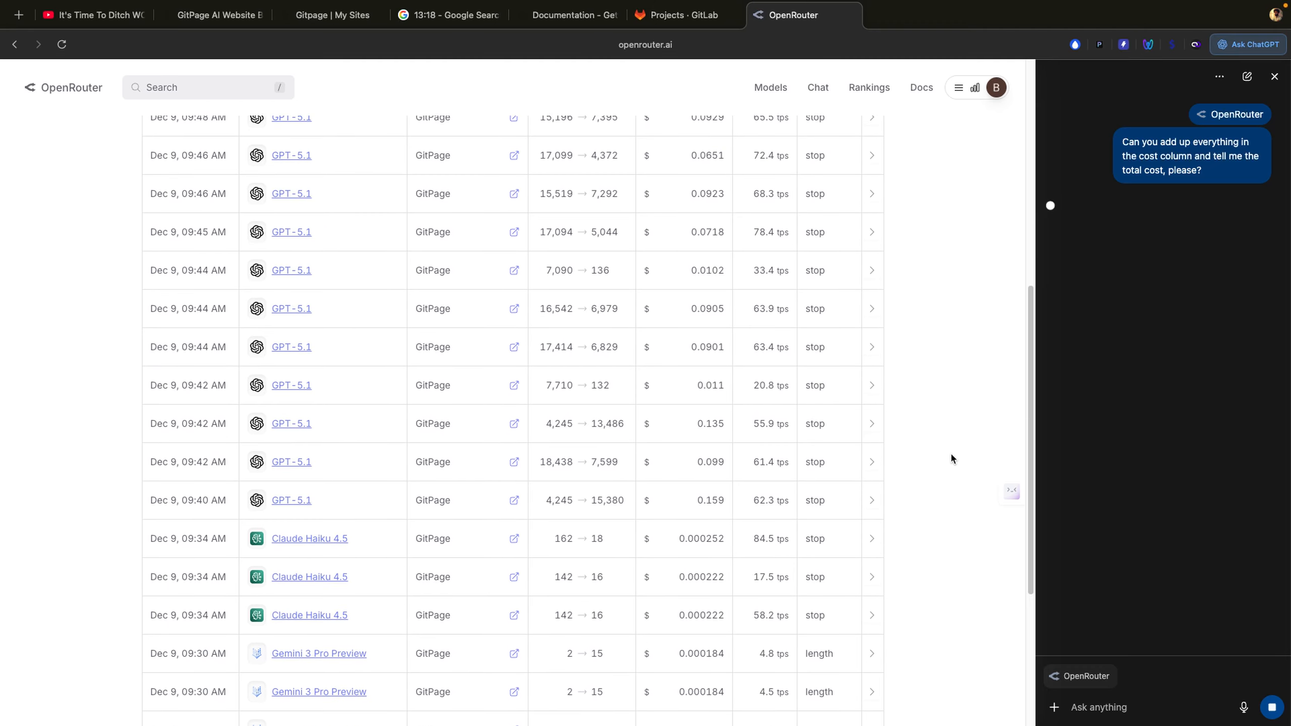
pyautogui.scroll(-4, 951, 458)
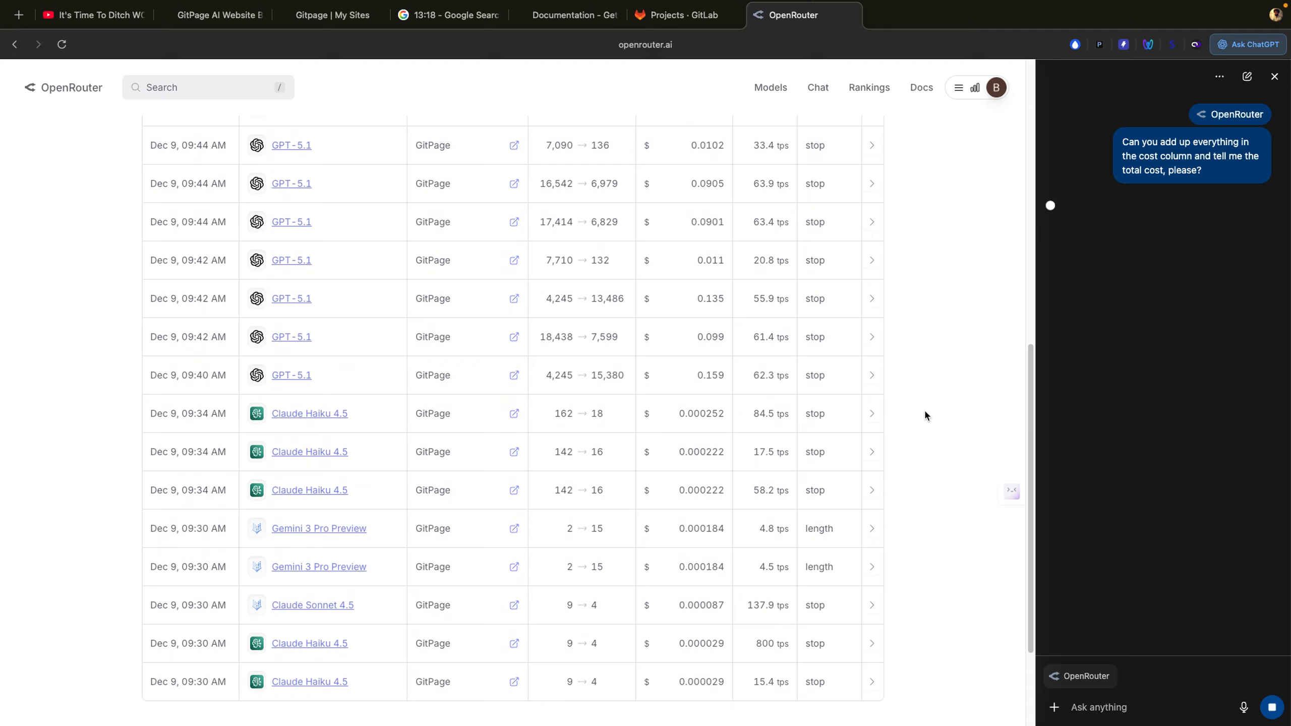
pyautogui.scroll(6, 924, 409)
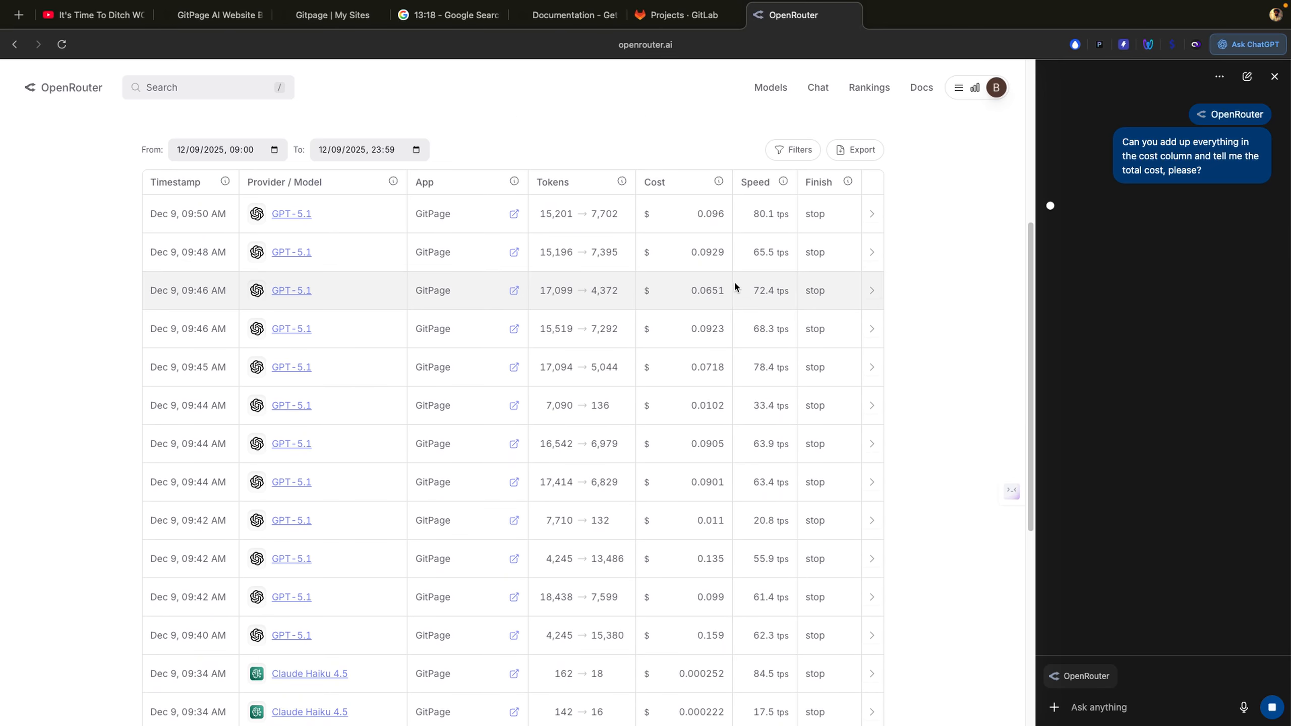
# Step: Check the roughly $1.0141 total against the usage table and close the side chat
pyautogui.moveTo(680, 202); pyautogui.dragTo(722, 336)
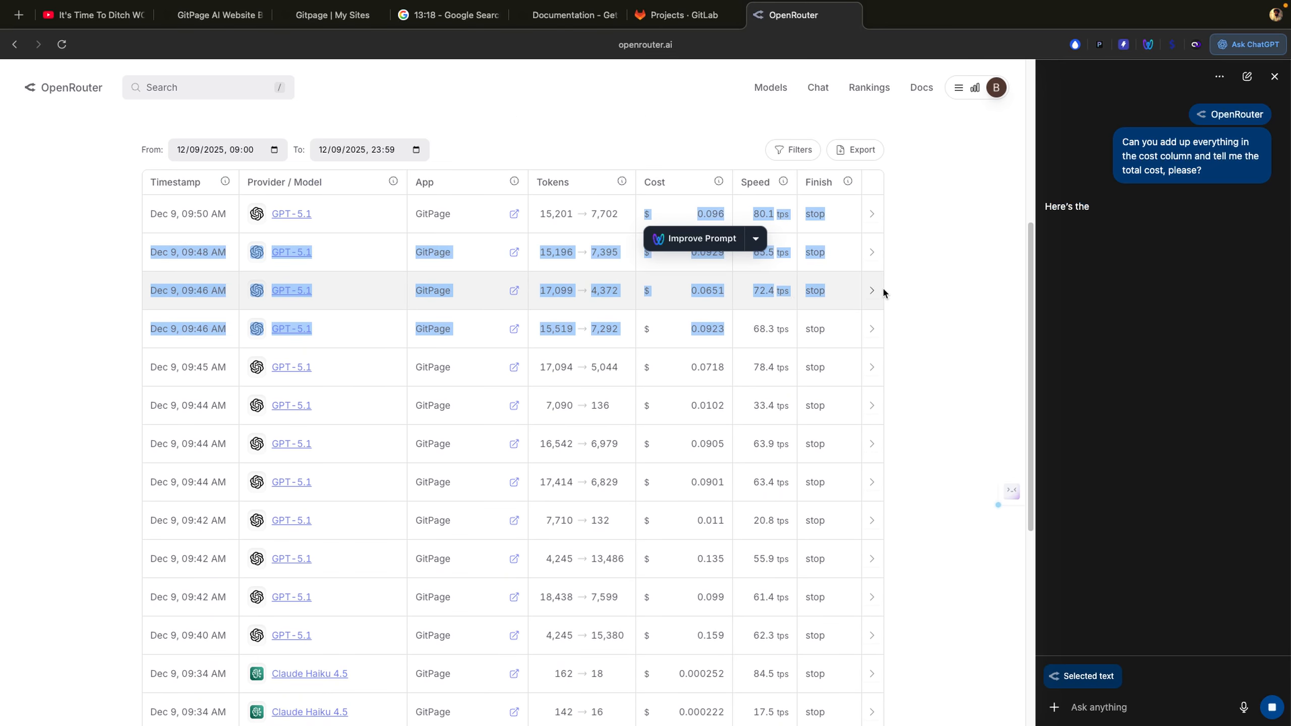
pyautogui.click(937, 341)
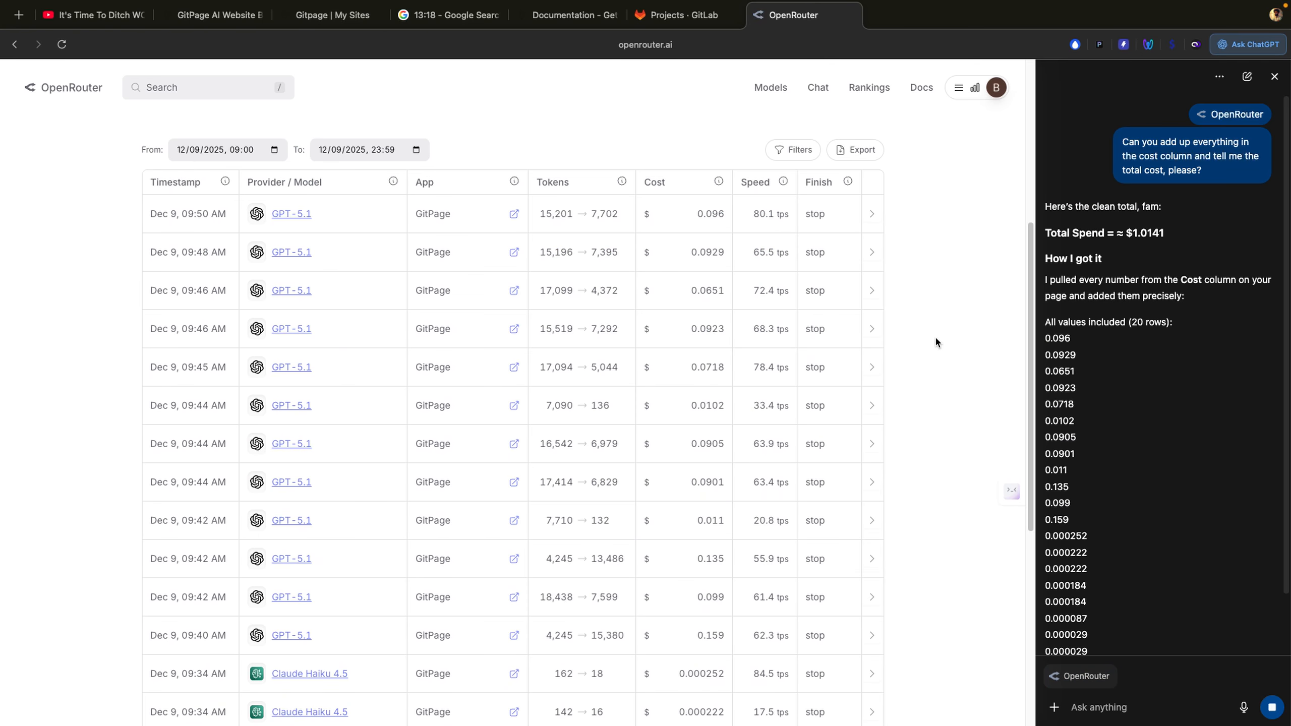
pyautogui.scroll(-3, 937, 341)
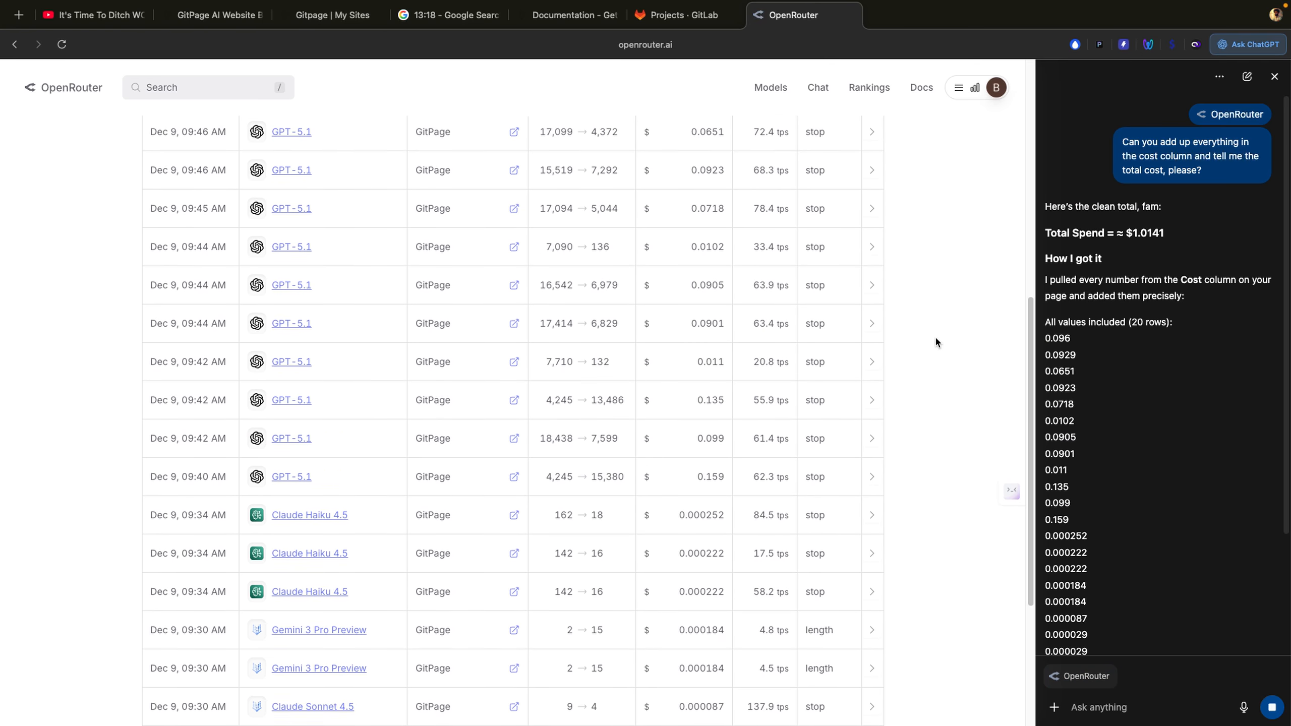
pyautogui.scroll(1, 936, 338)
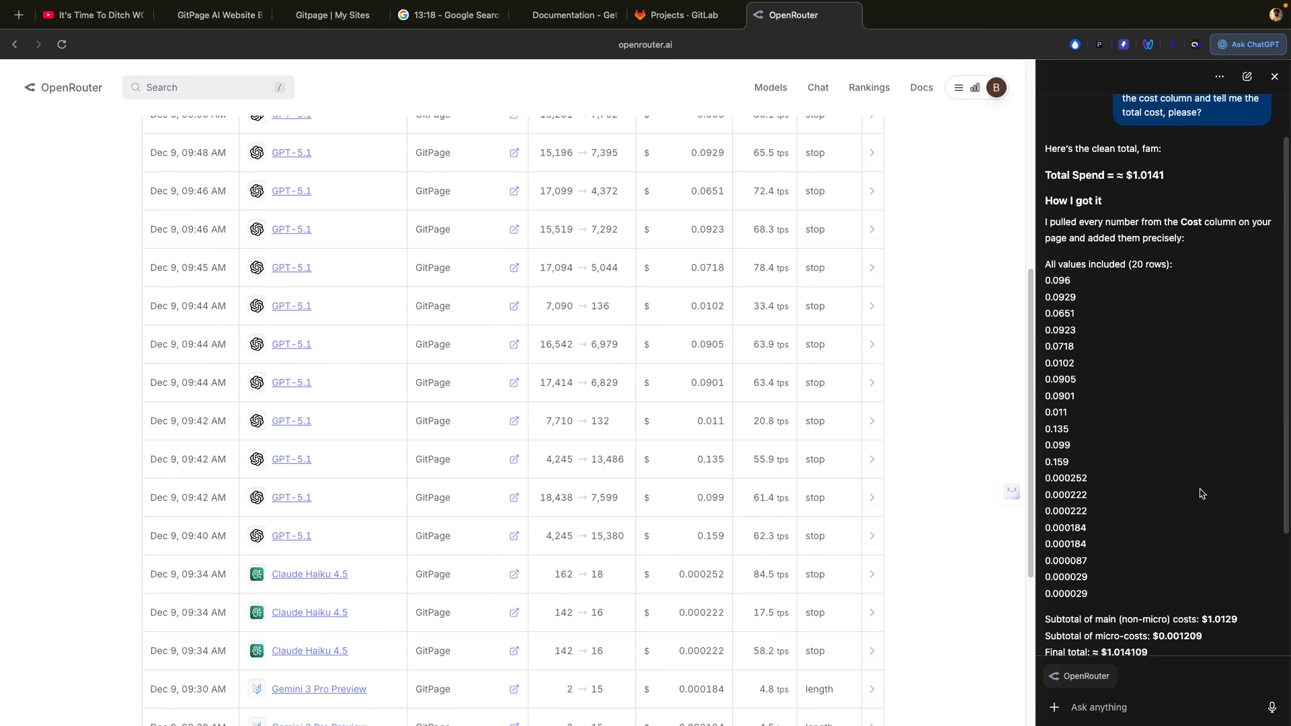
pyautogui.scroll(2, 929, 333)
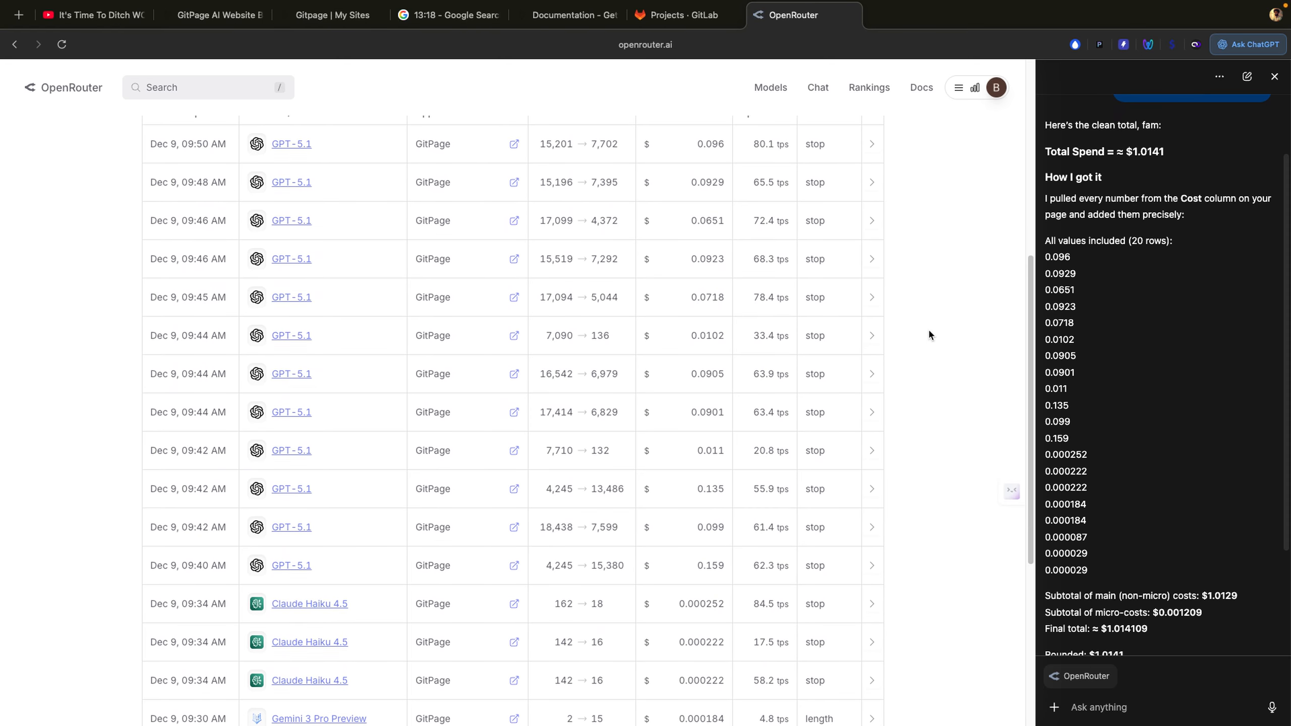
pyautogui.scroll(-3, 929, 331)
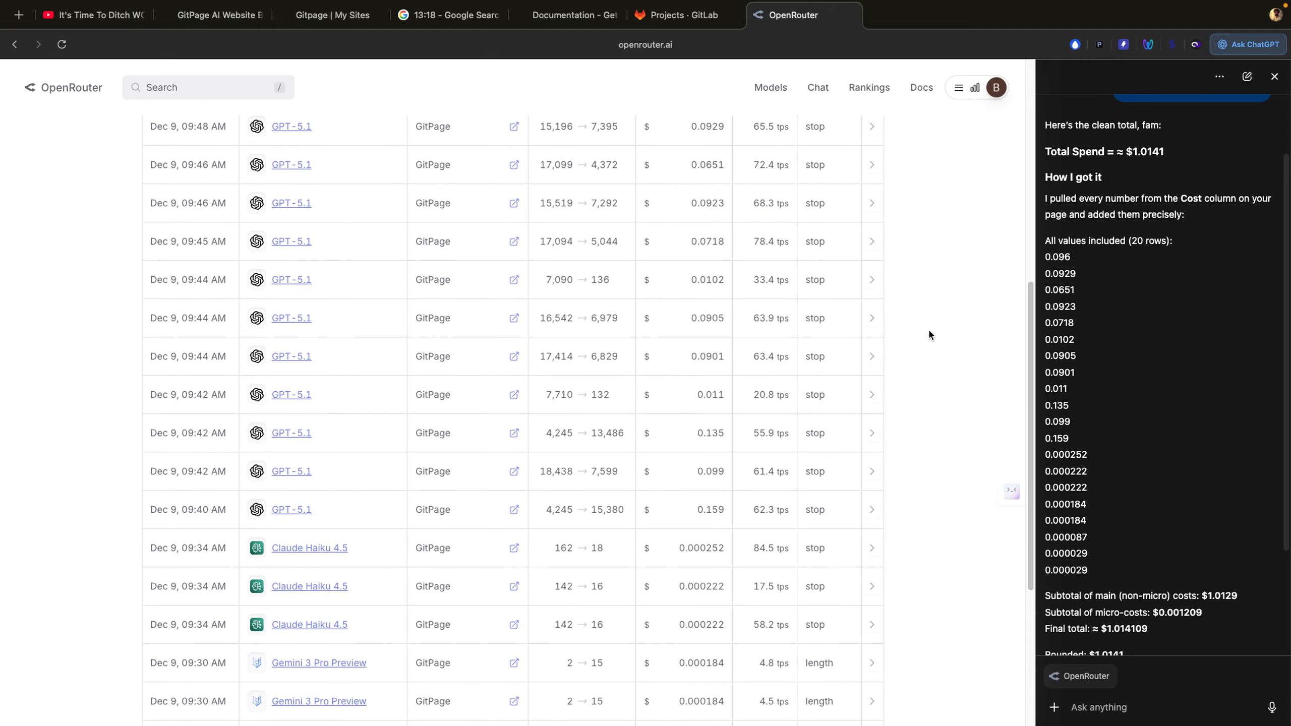
pyautogui.scroll(-3, 928, 333)
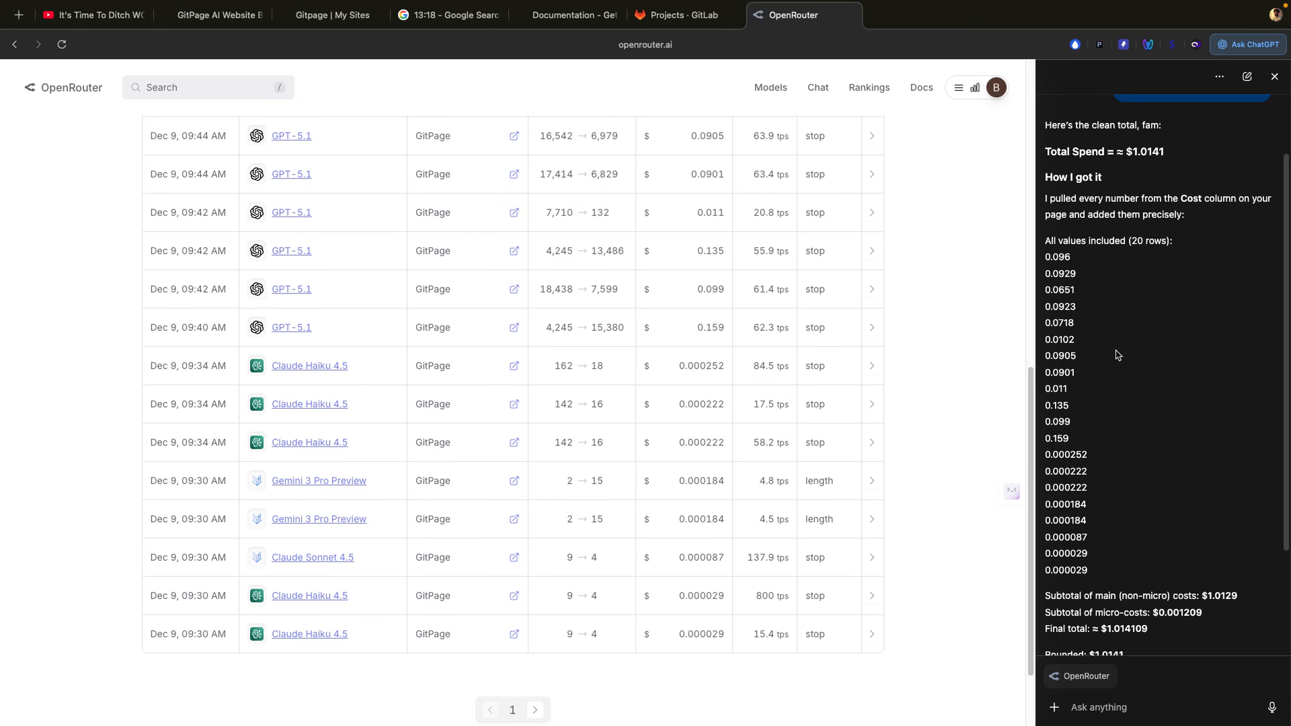
pyautogui.scroll(3, 689, 316)
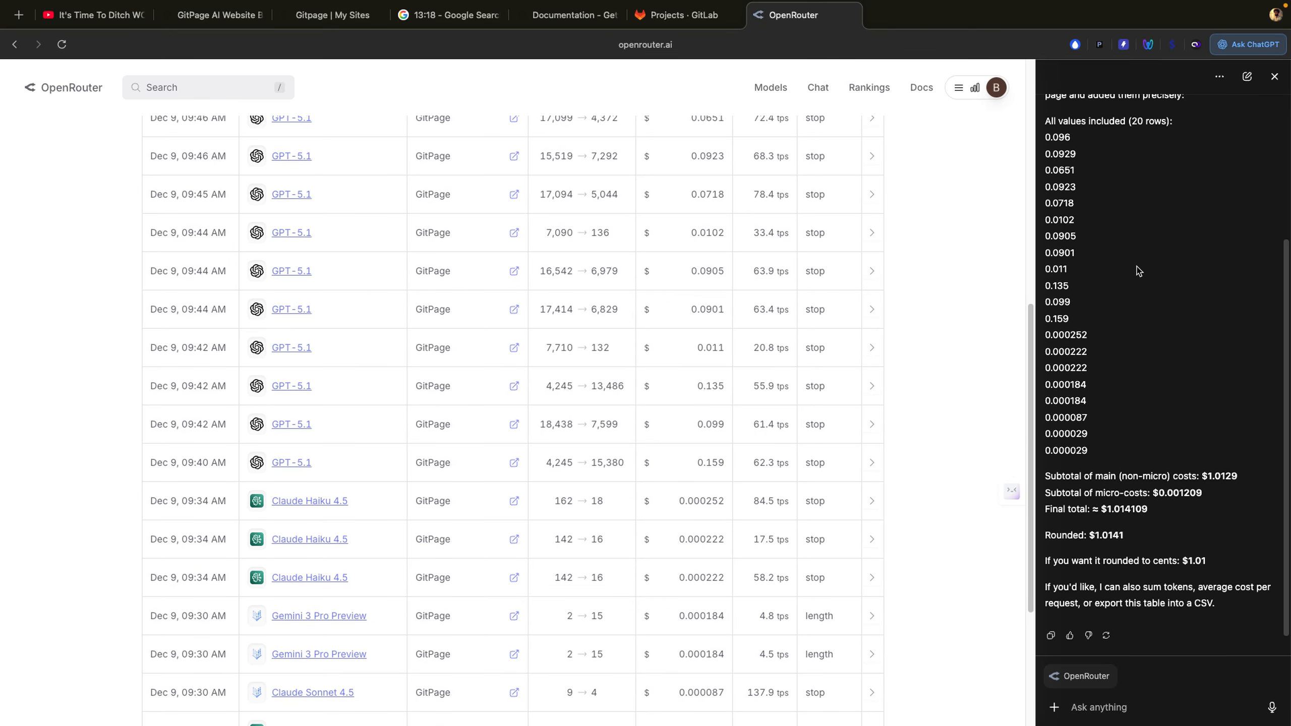
pyautogui.scroll(4, 1139, 270)
pyautogui.click(1275, 77)
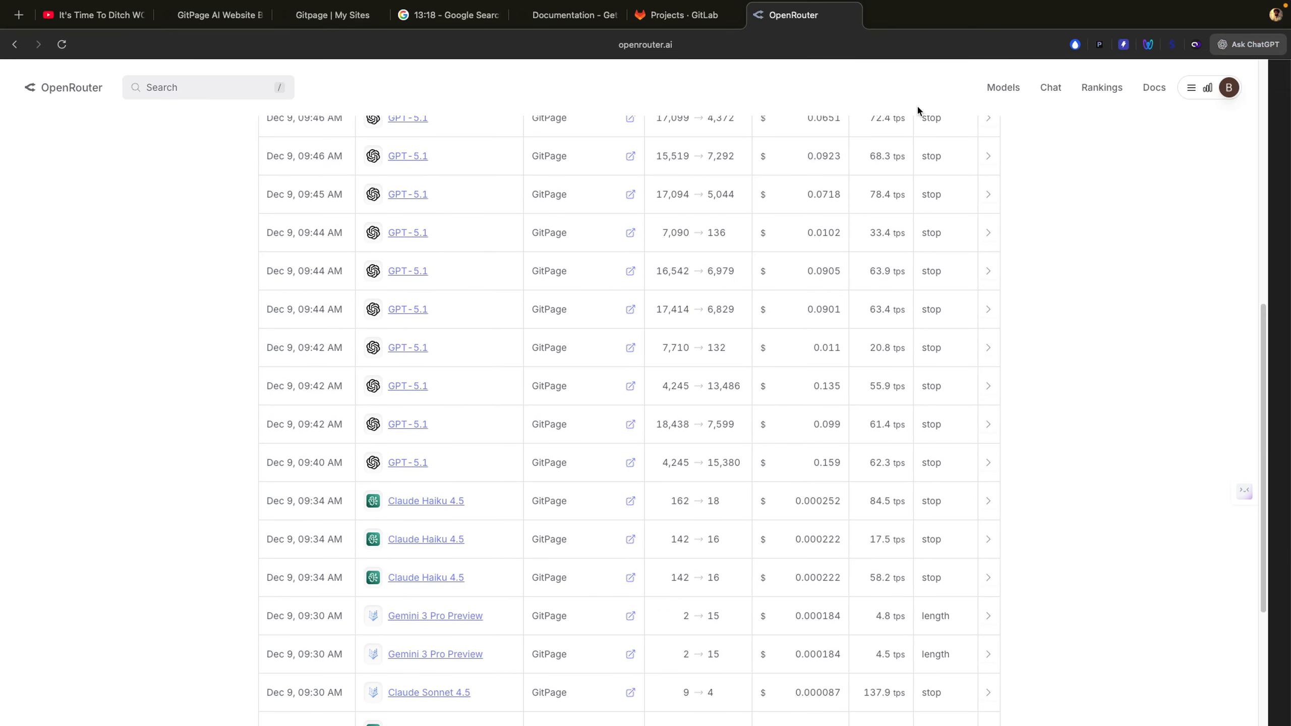
pyautogui.click(333, 16)
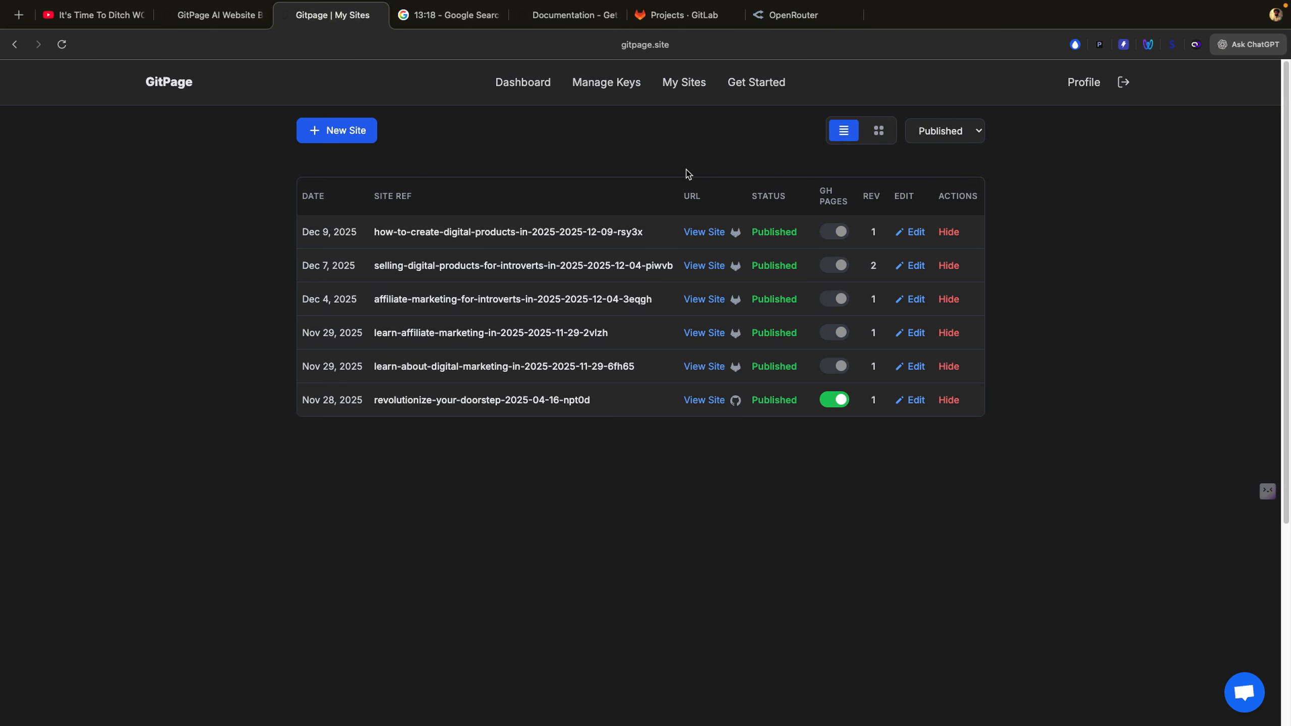
# Step: Open the live Digital Products site and select its URL in the address bar
pyautogui.click(711, 233)
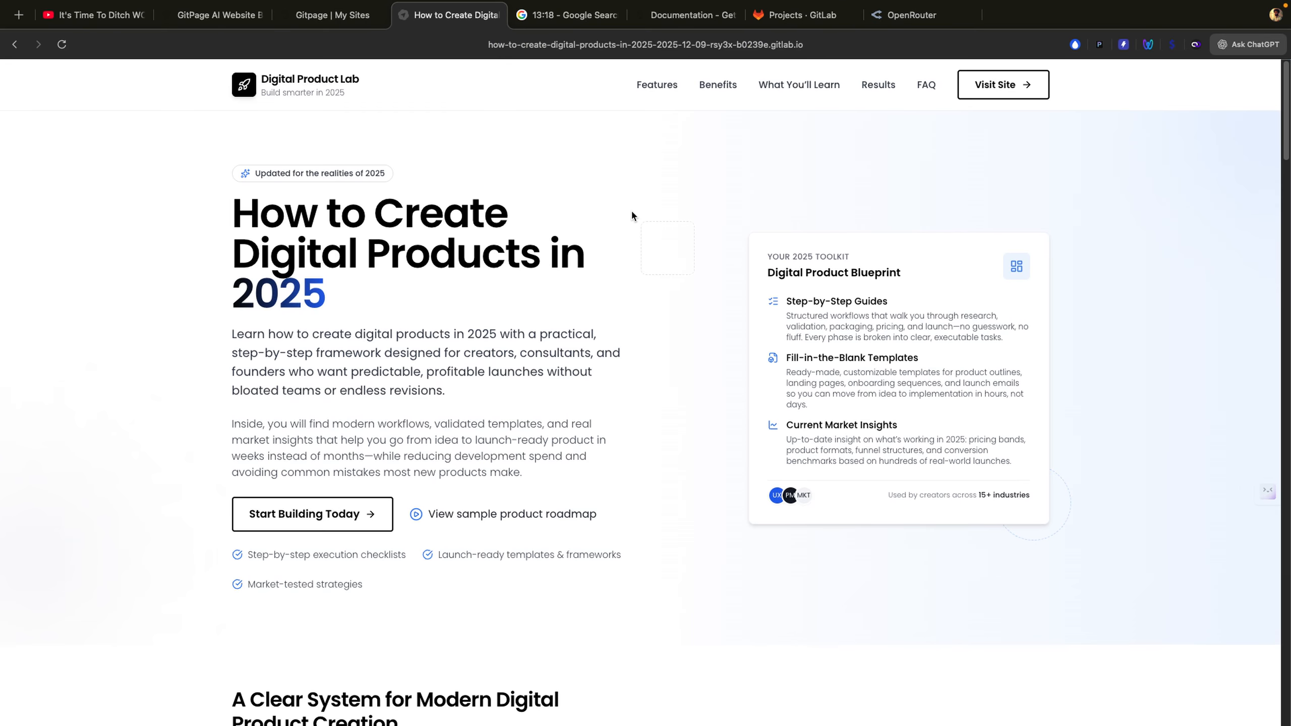
pyautogui.click(629, 47)
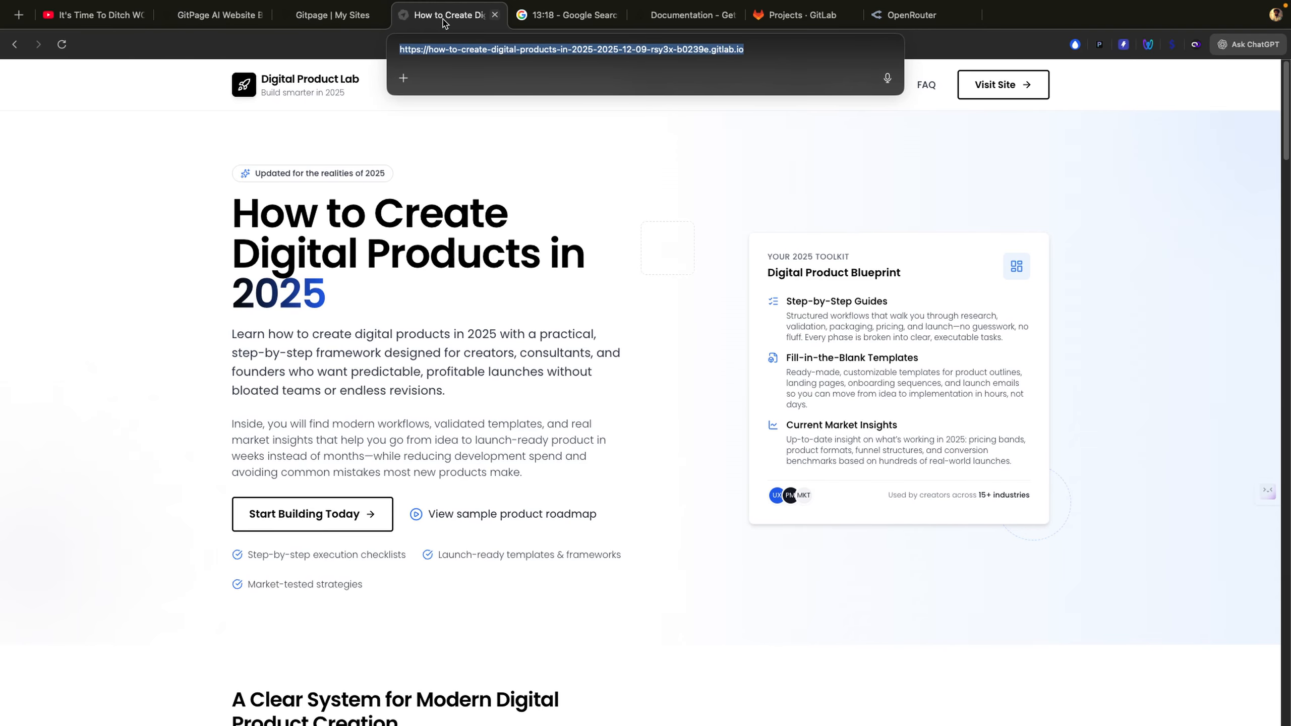
# Step: Open PageSpeed Insights in a new tab beside the stopwatch
pyautogui.click(544, 20)
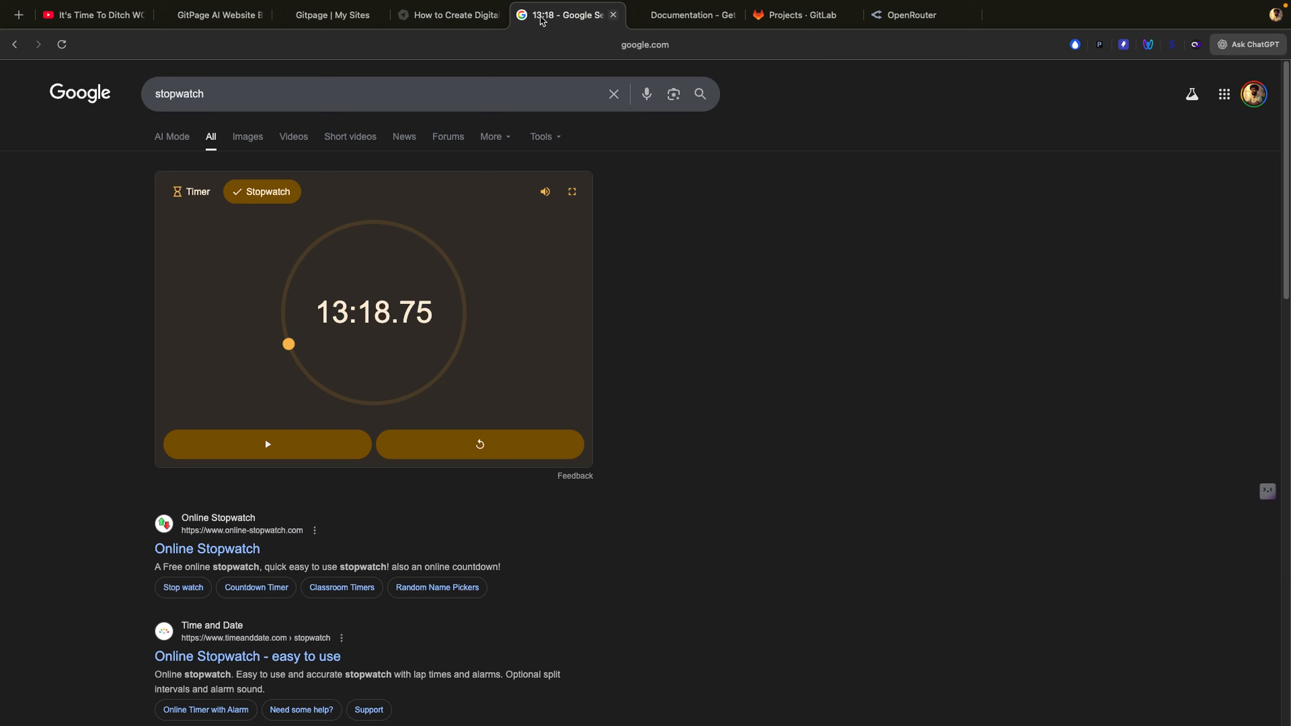
pyautogui.rightClick(541, 20)
pyautogui.click(570, 60)
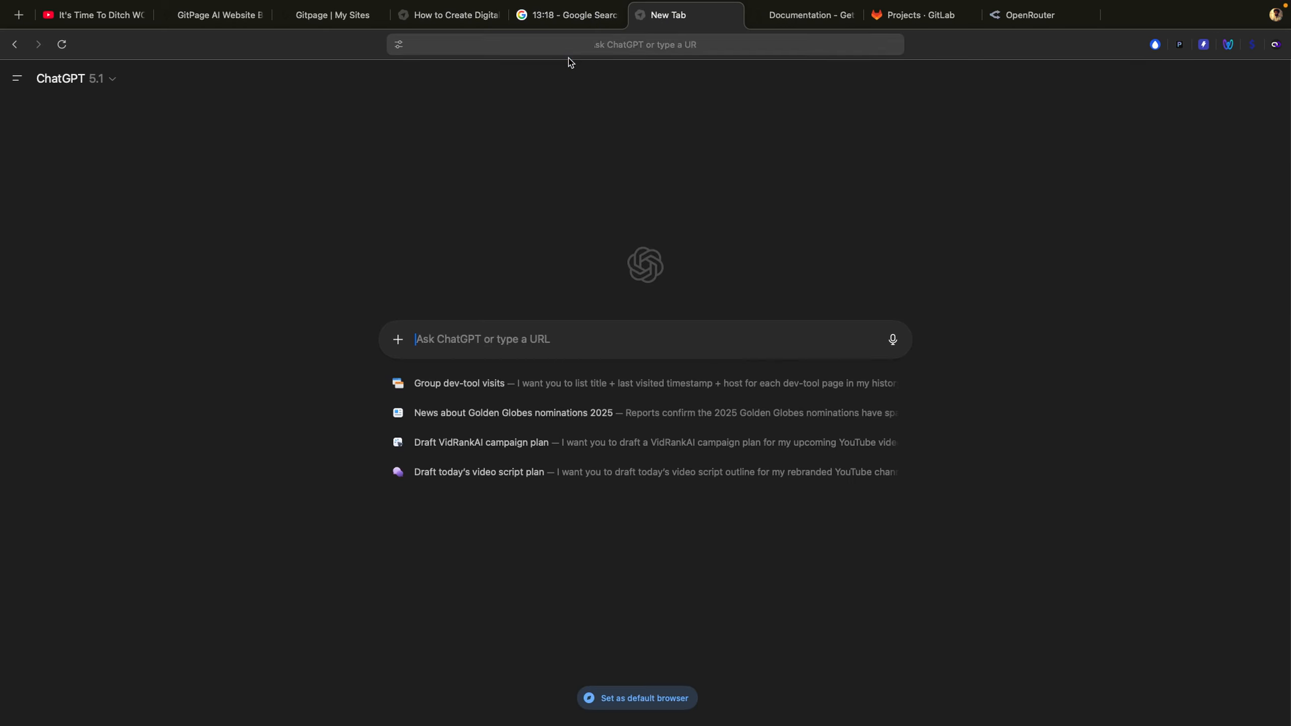
pyautogui.write('pa')
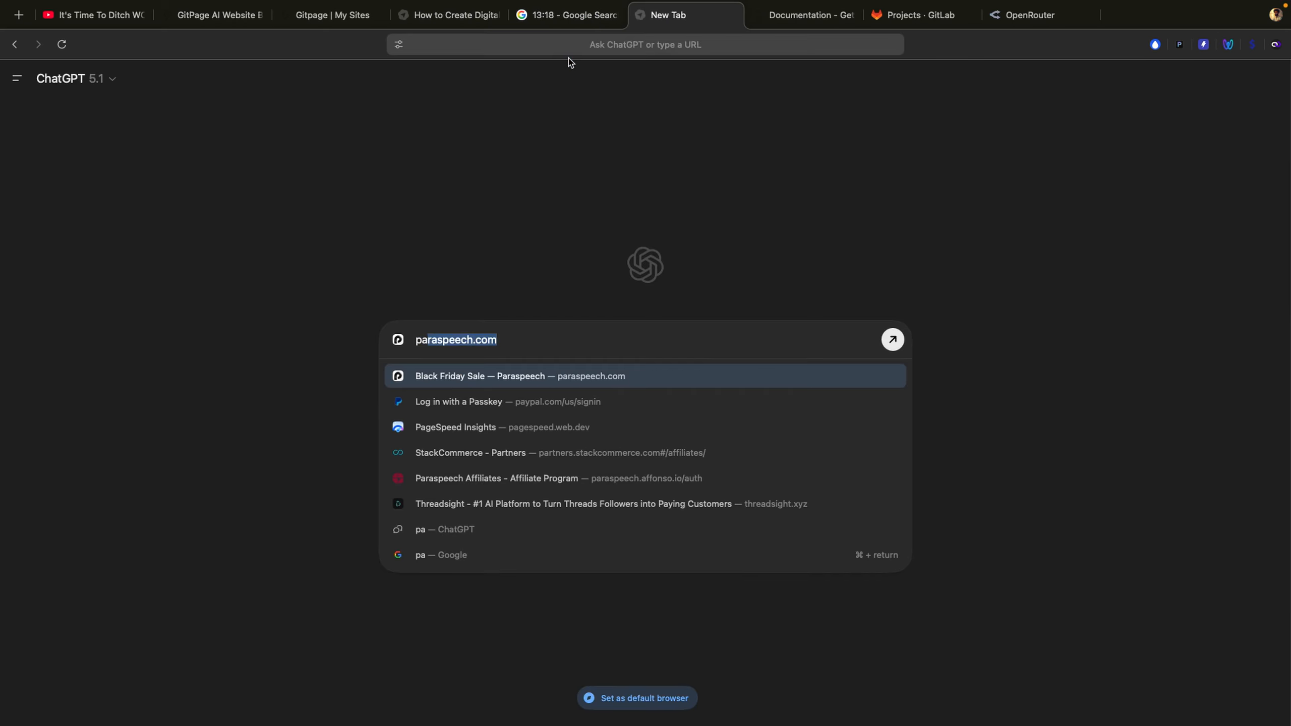
pyautogui.write('gpe')
pyautogui.press('BackSpace')
pyautogui.press('BackSpace')
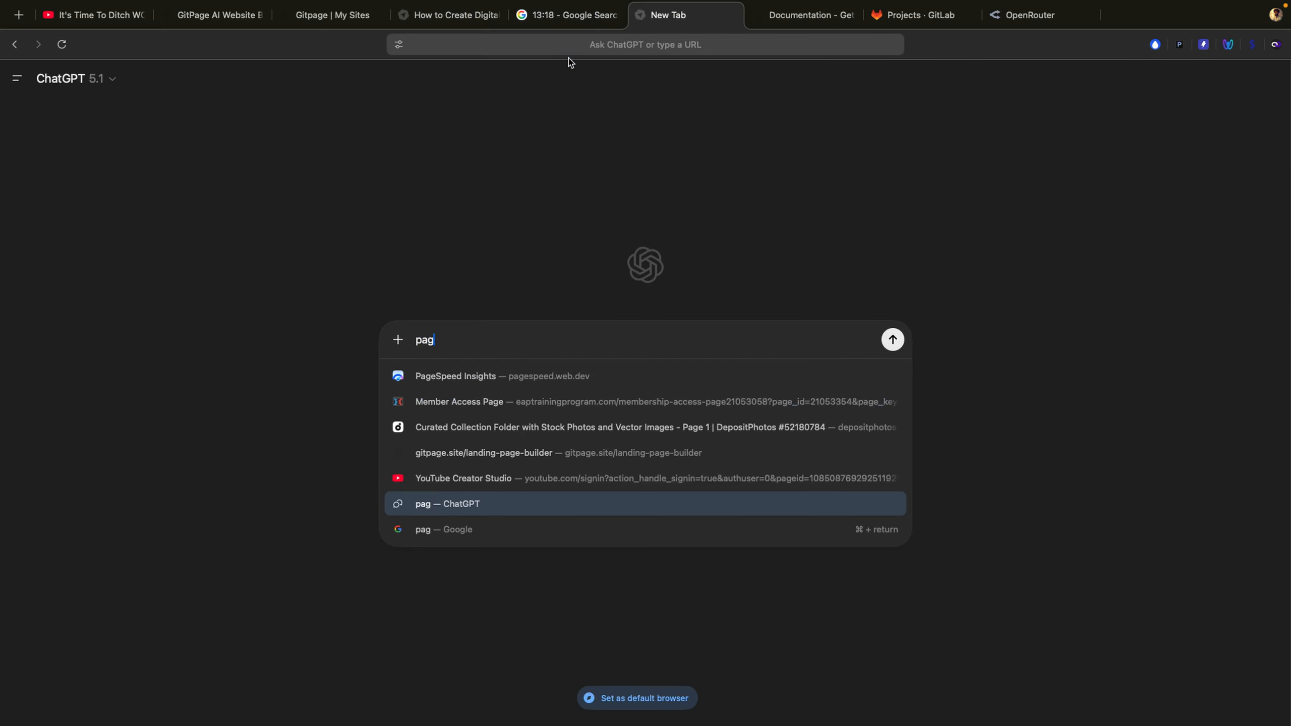
pyautogui.click(525, 377)
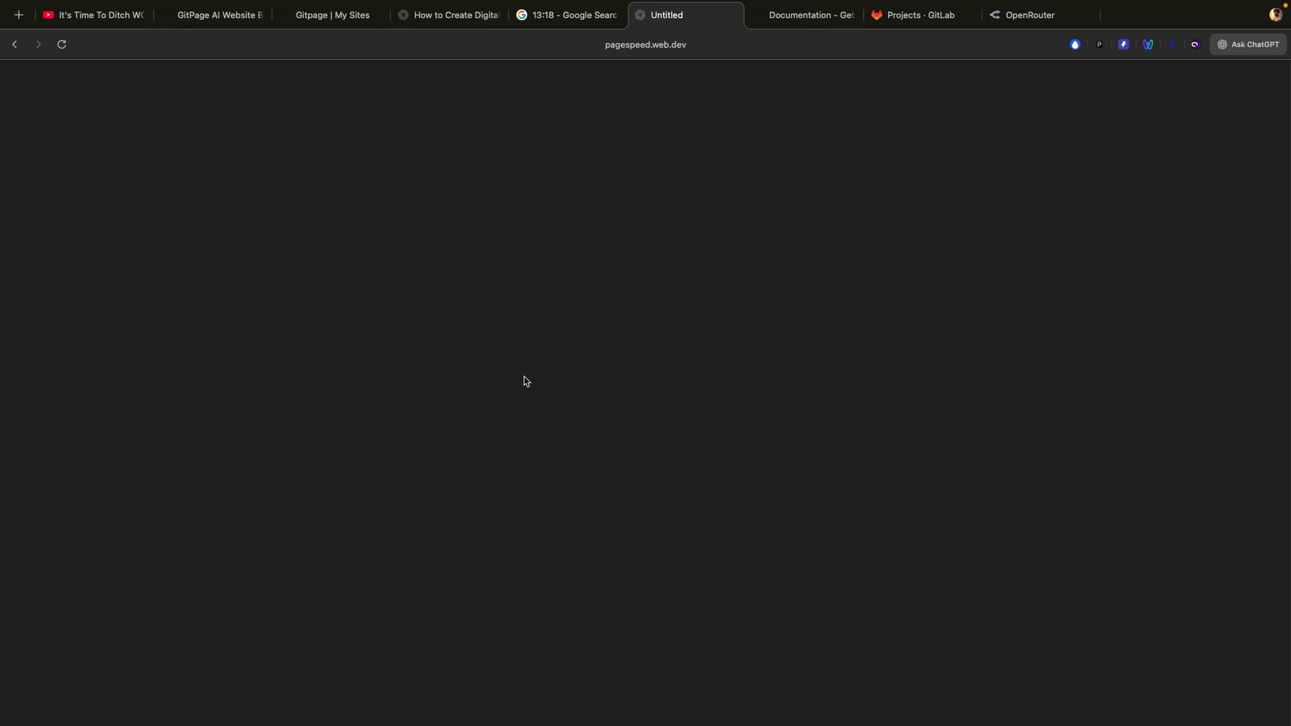
# Step: Copy the live site's URL into PageSpeed Insights and run the analysis
pyautogui.click(447, 15)
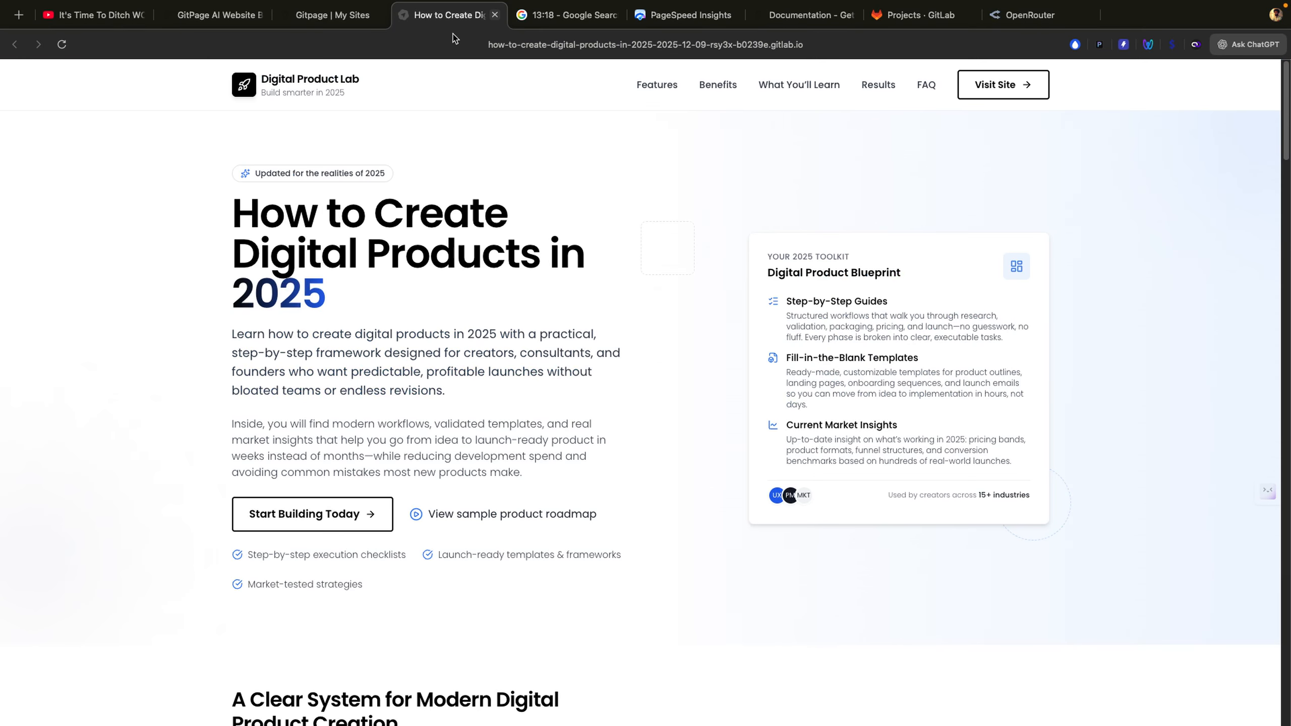
pyautogui.click(489, 46)
pyautogui.press('super+c')
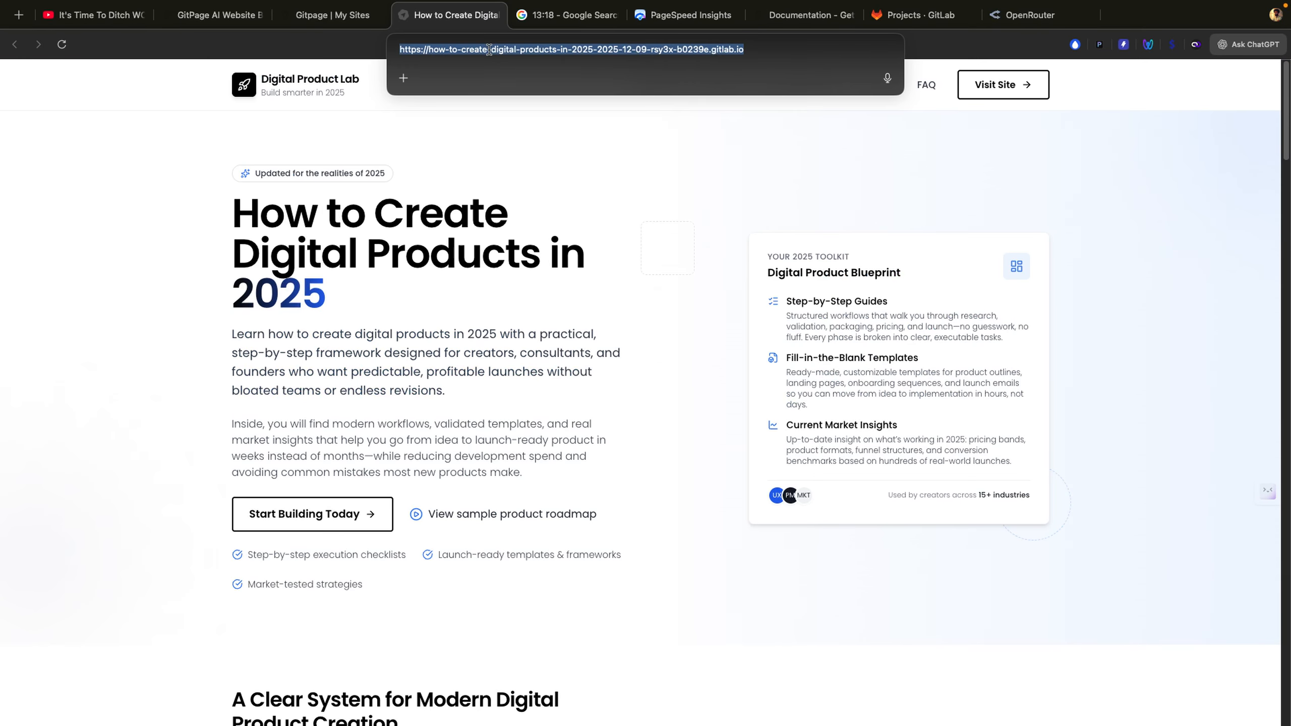
pyautogui.click(669, 25)
pyautogui.click(585, 130)
pyautogui.press('super+v')
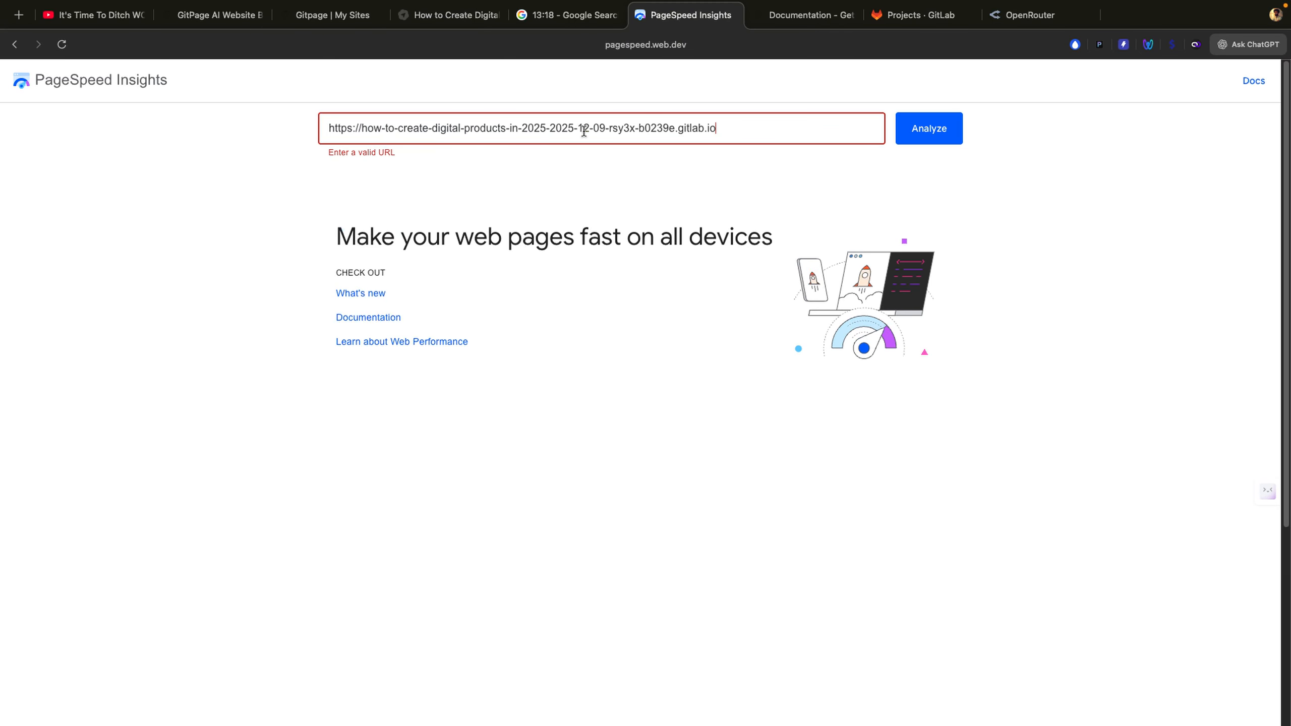
pyautogui.click(939, 135)
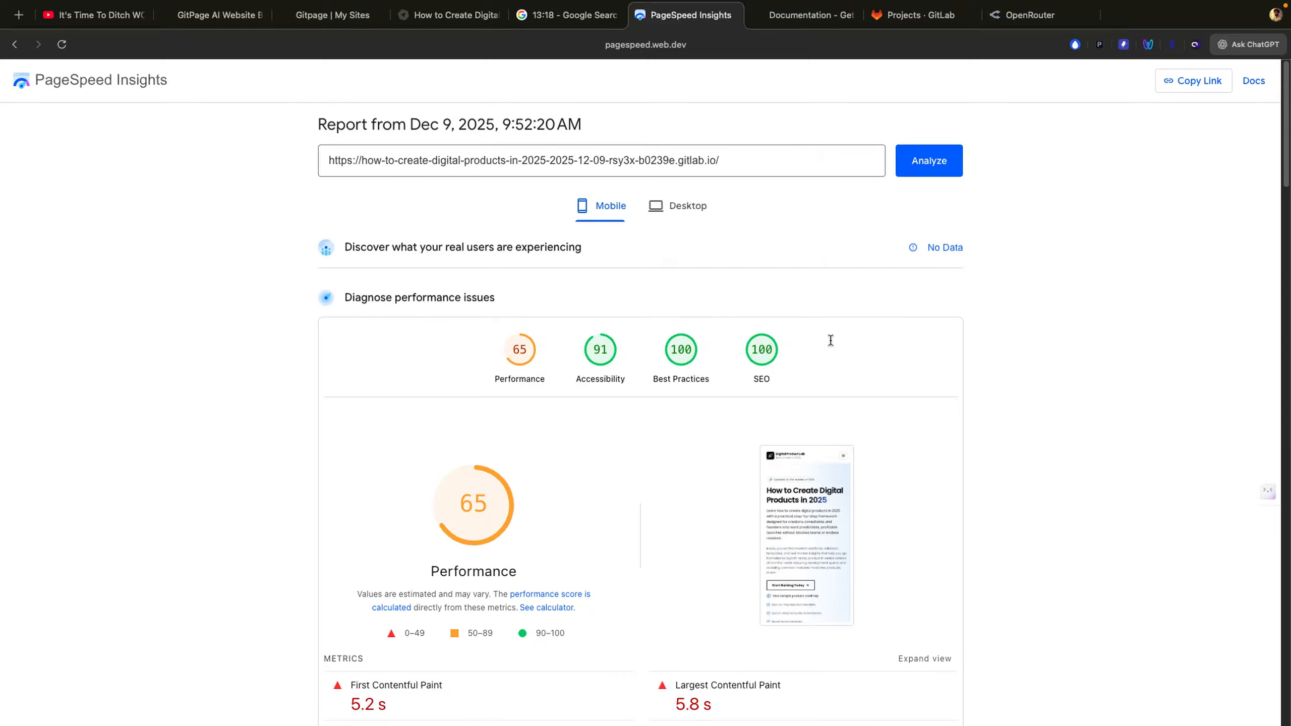
# Step: Review the mobile scores, then the desktop performance score of 89
pyautogui.scroll(-2, 830, 340)
pyautogui.scroll(-3, 831, 341)
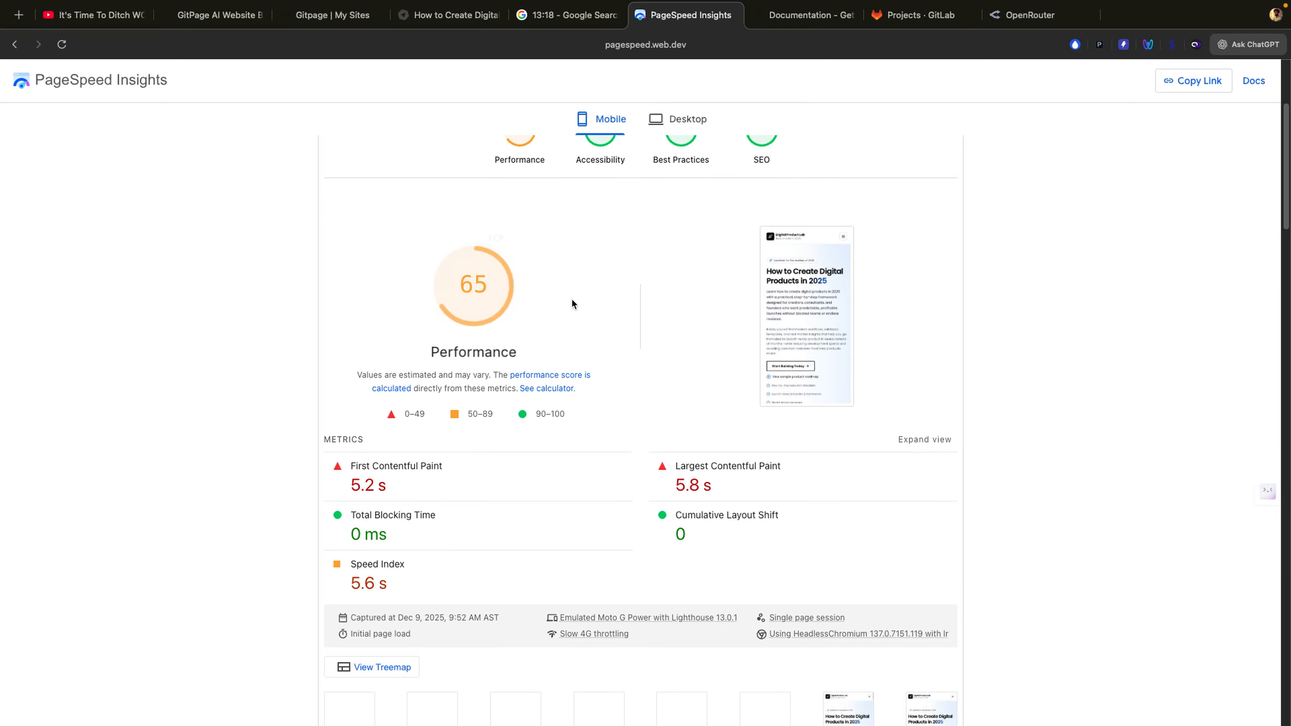
pyautogui.scroll(-8, 464, 277)
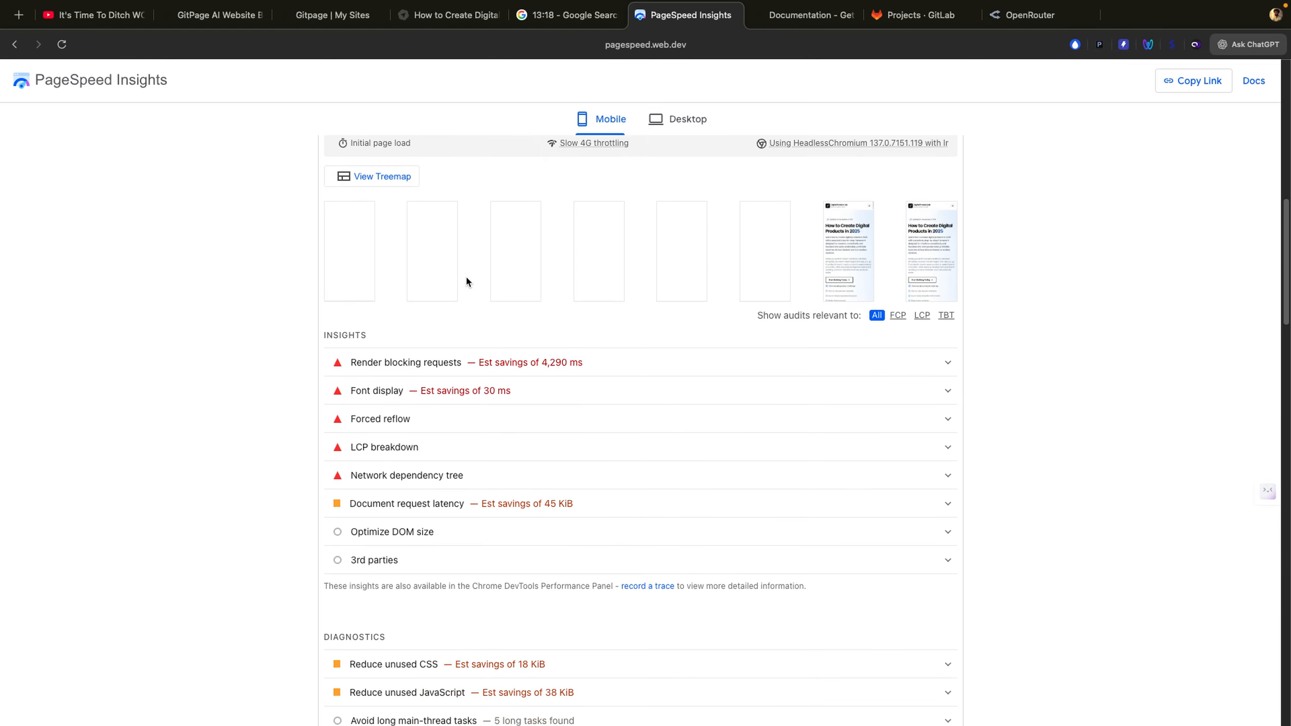
pyautogui.scroll(13, 468, 281)
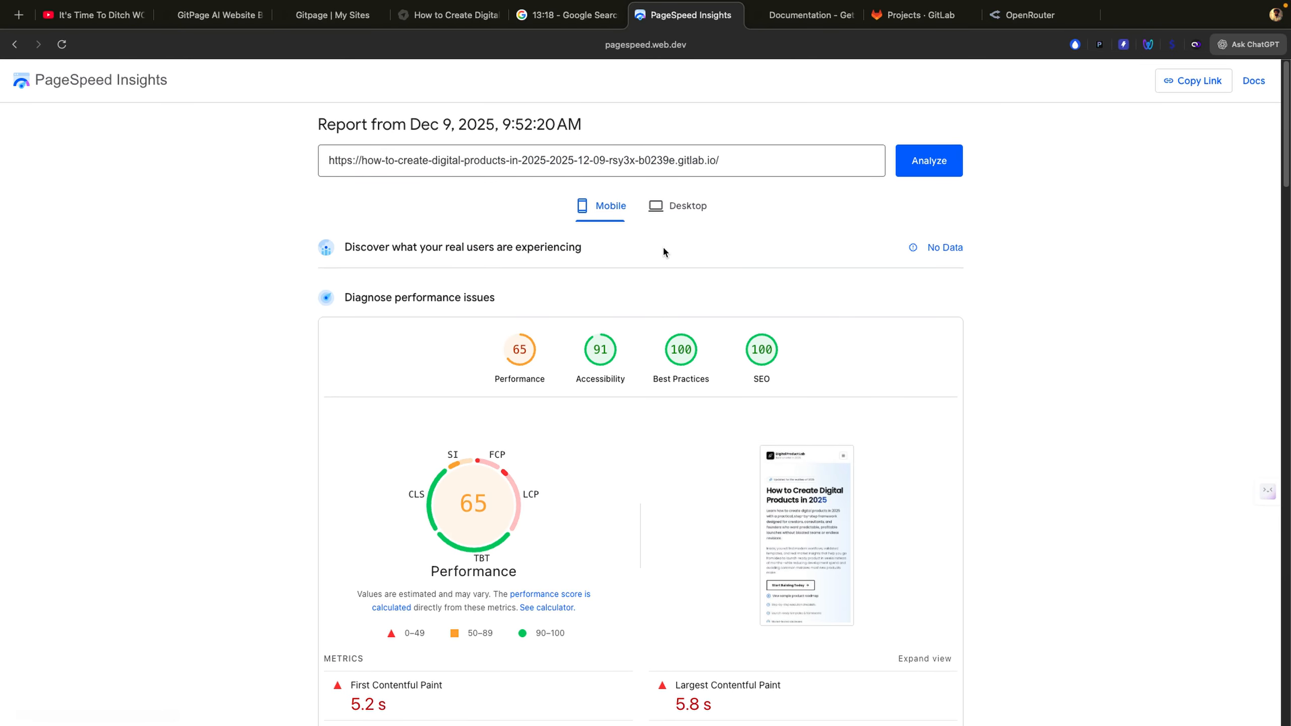
pyautogui.click(694, 217)
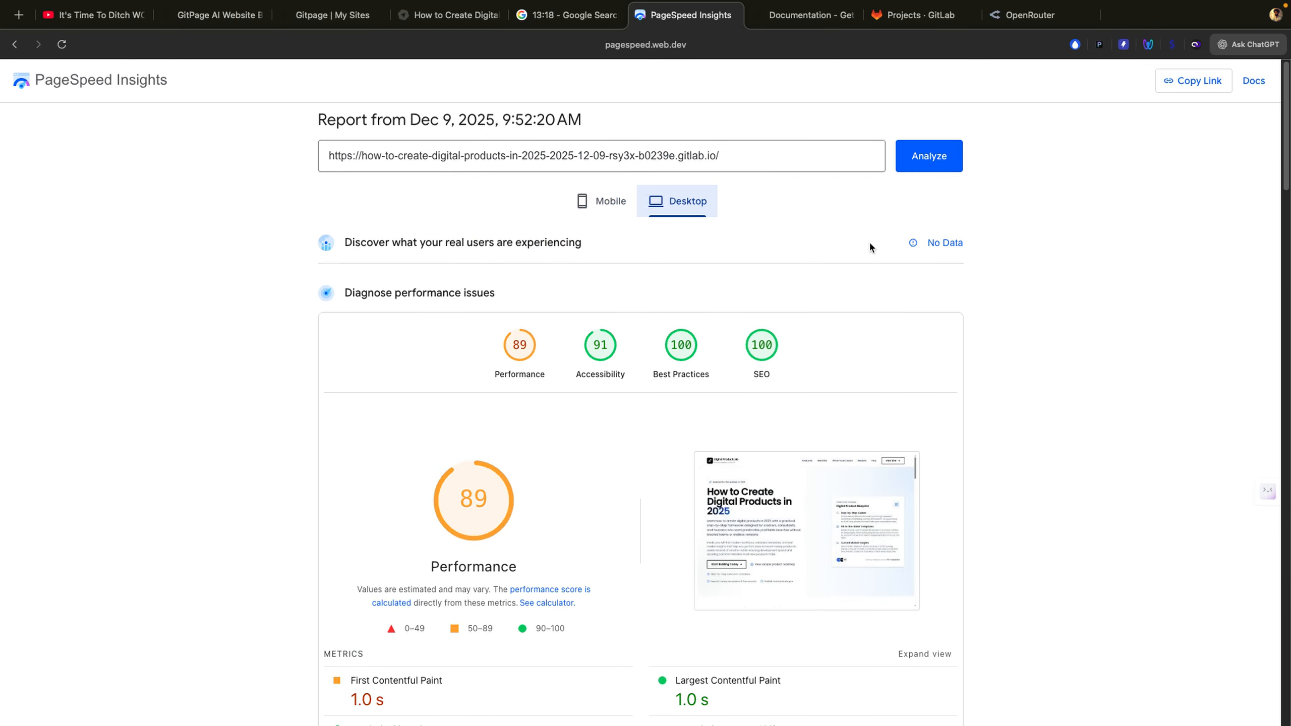
pyautogui.scroll(-4, 869, 240)
pyautogui.scroll(-9, 870, 240)
pyautogui.scroll(13, 869, 240)
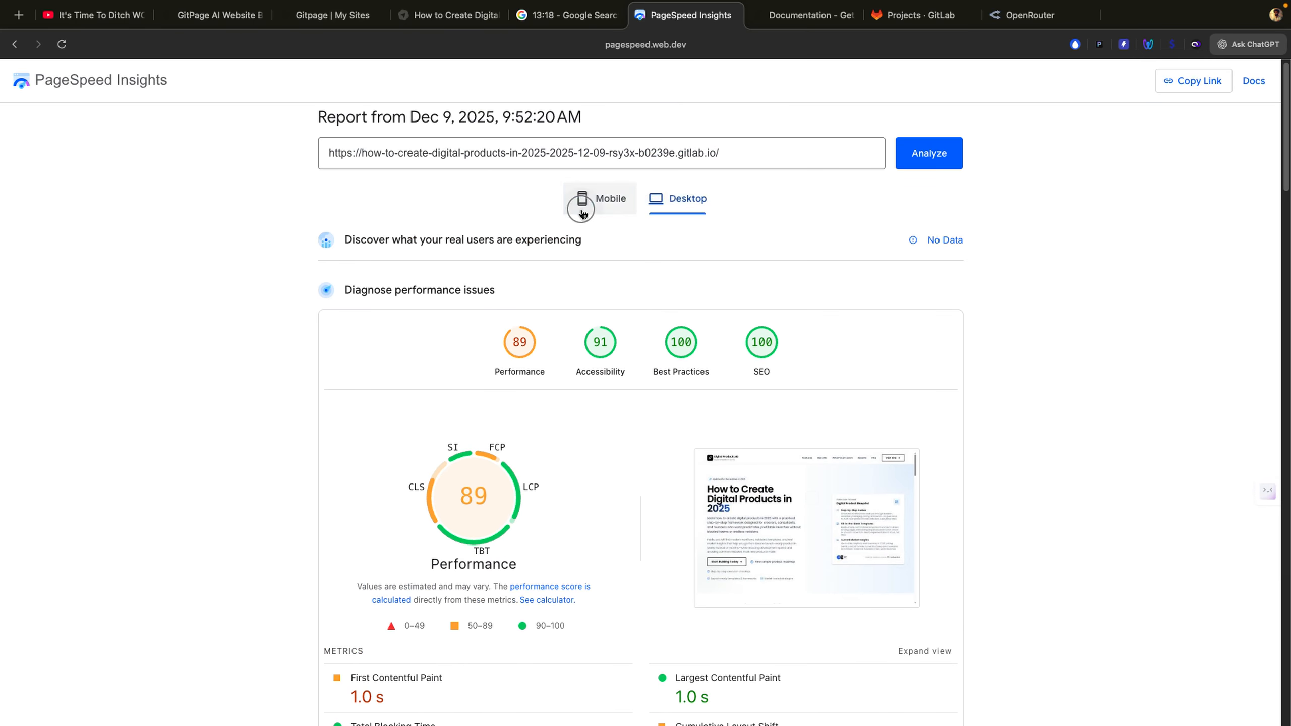
# Step: Return to mobile results (65 performance) and expand the metric explanations
pyautogui.click(582, 210)
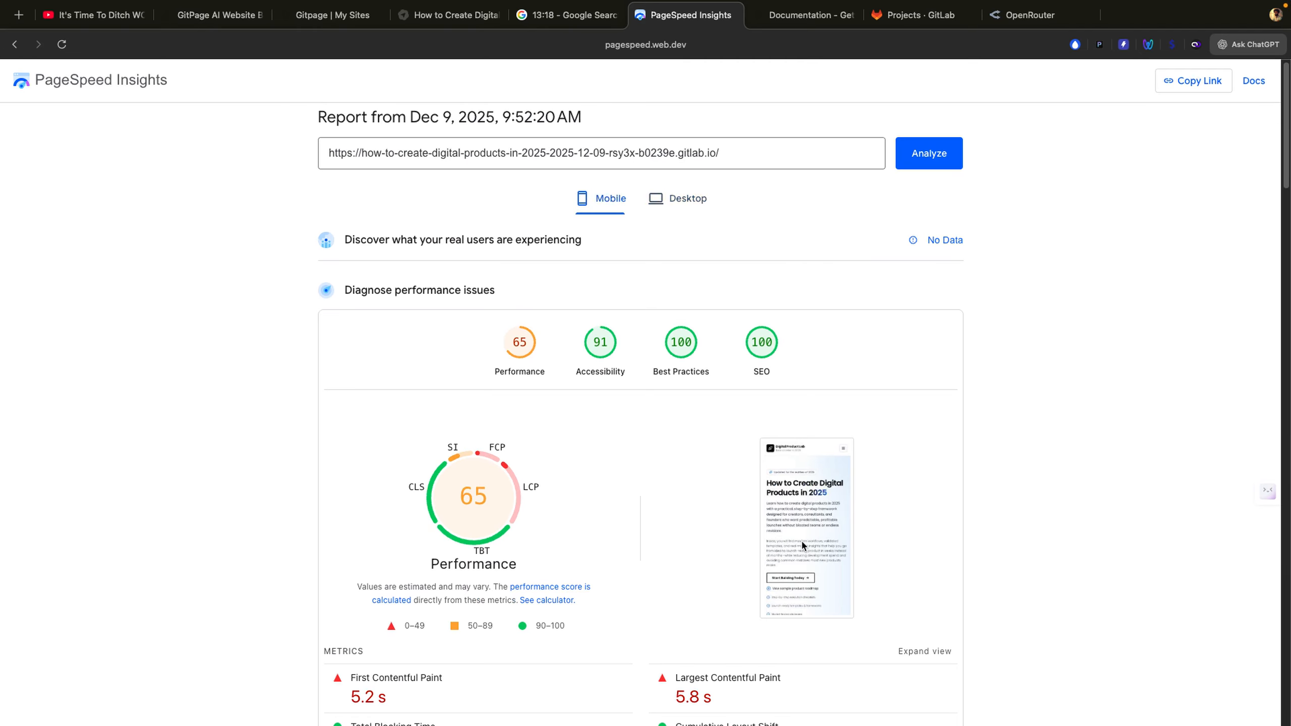
pyautogui.click(927, 652)
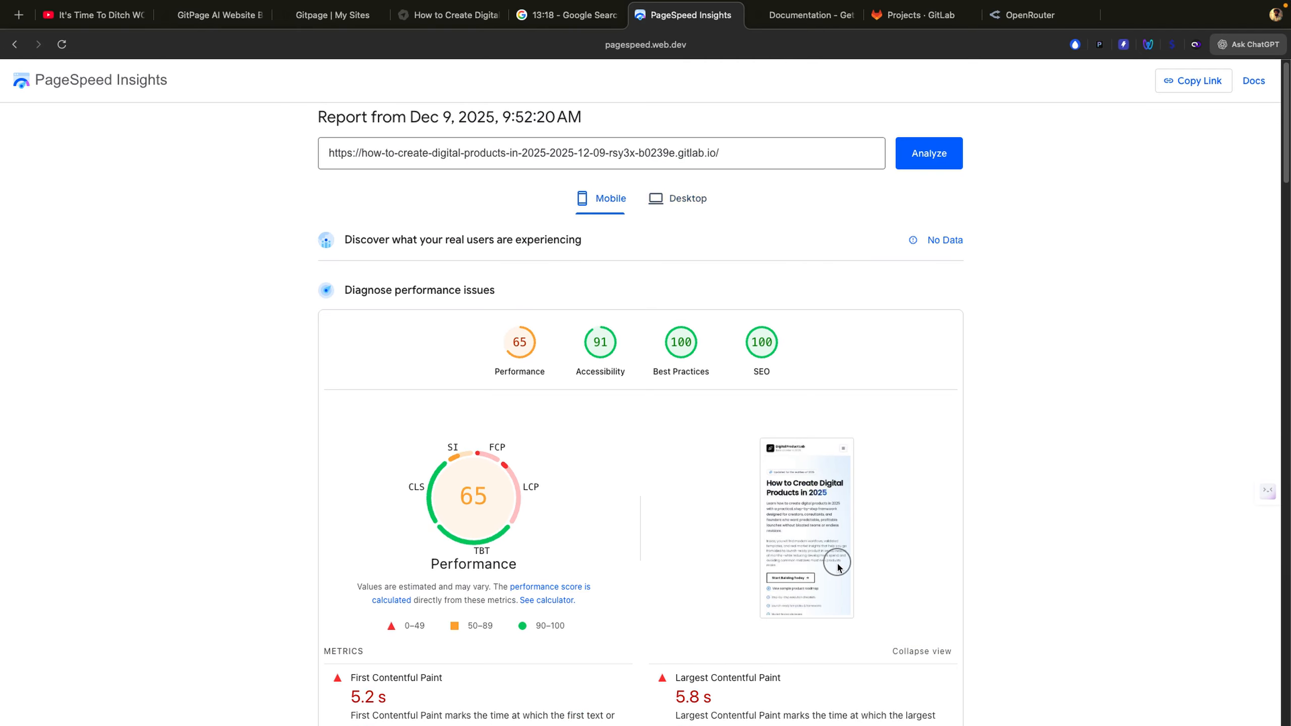
pyautogui.scroll(-5, 837, 561)
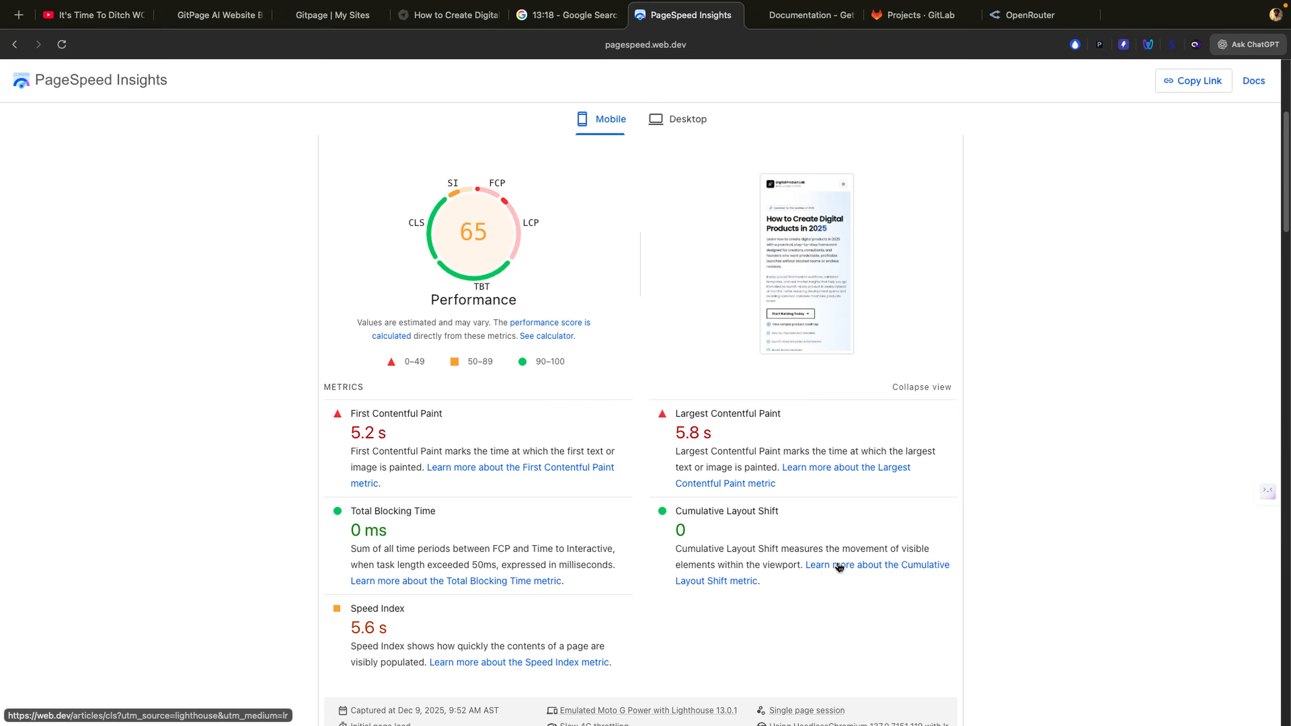
pyautogui.scroll(-20, 839, 566)
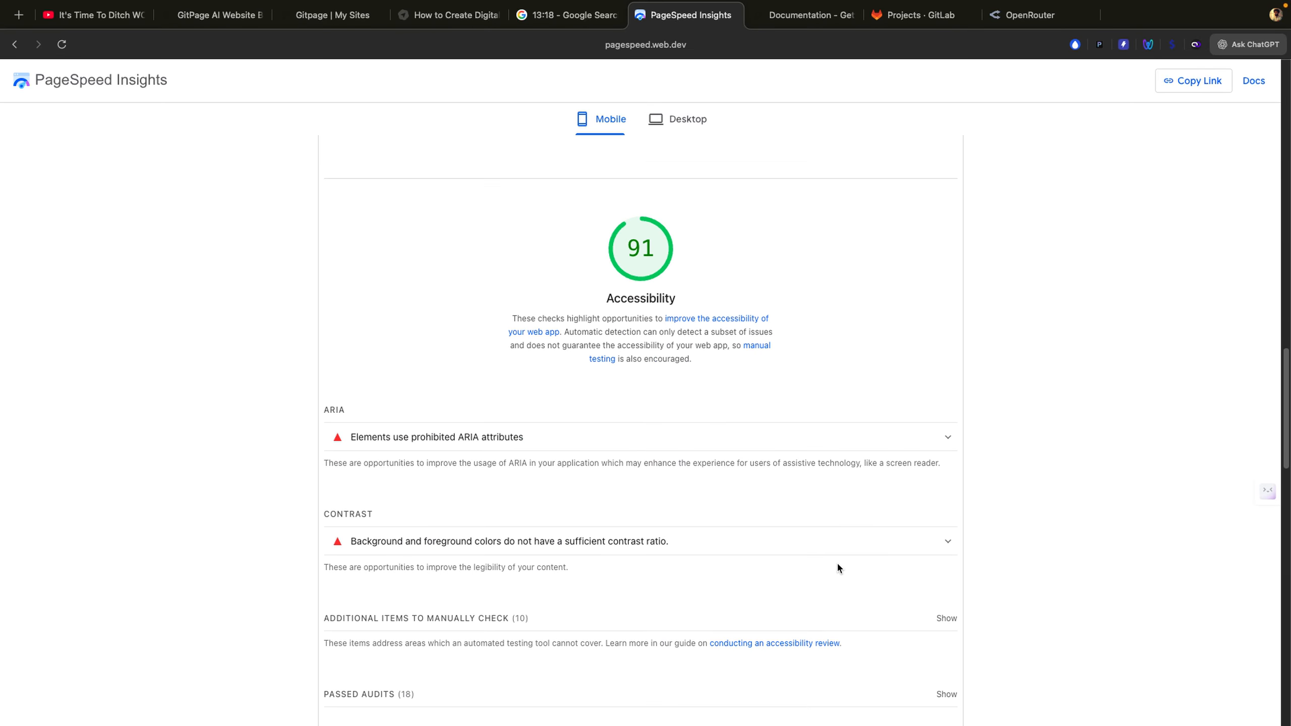
pyautogui.scroll(20, 837, 561)
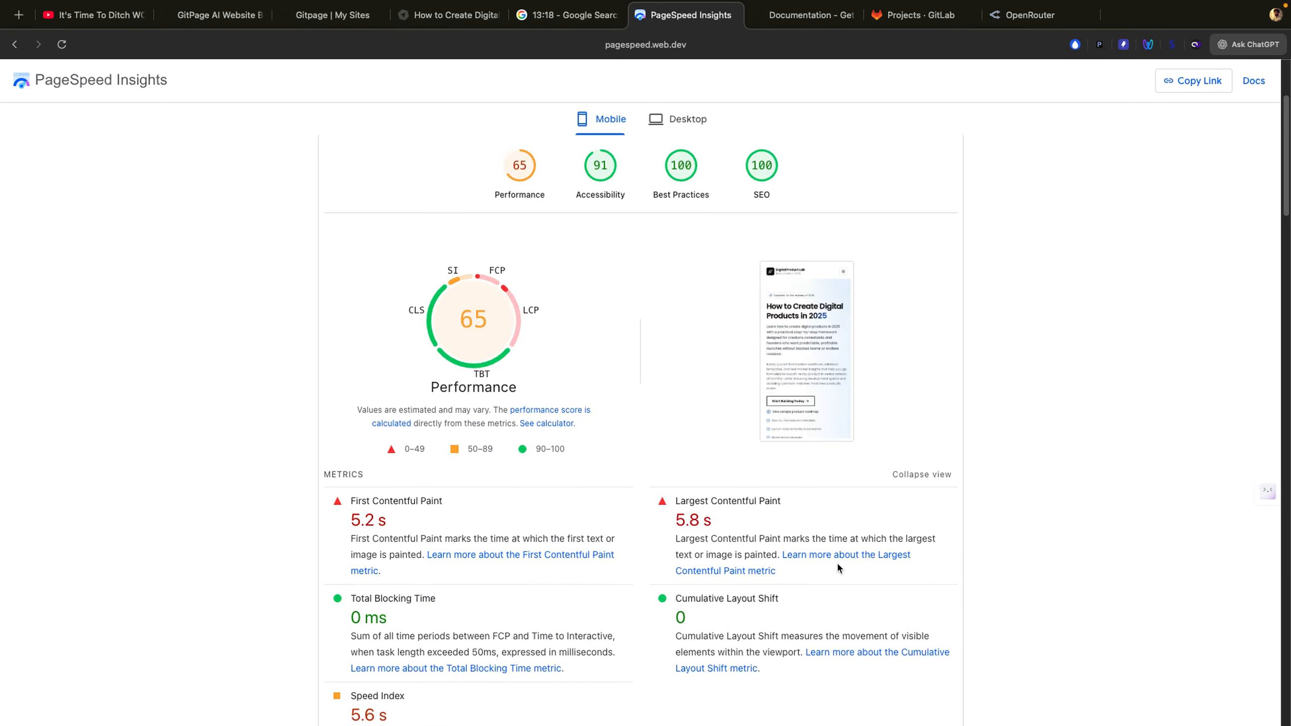
pyautogui.click(422, 23)
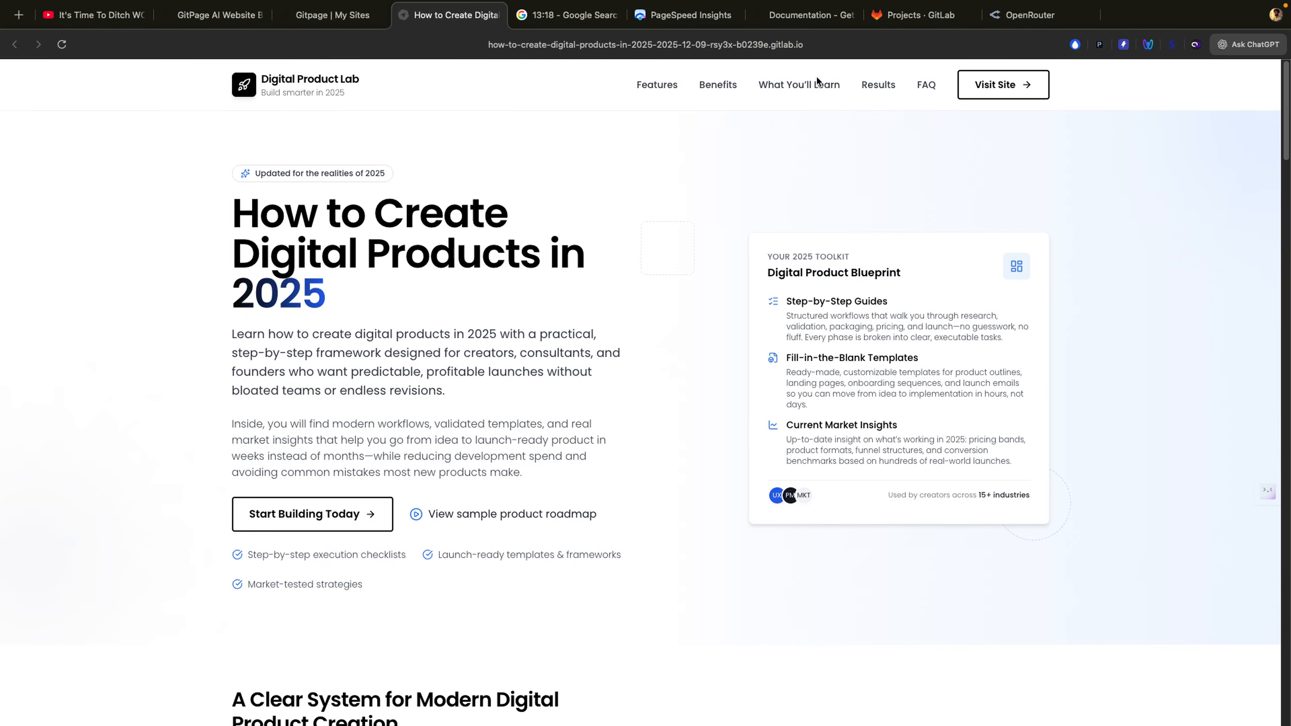
# Step: Follow the Visit Site link, come back, and scroll down the home page
pyautogui.click(987, 89)
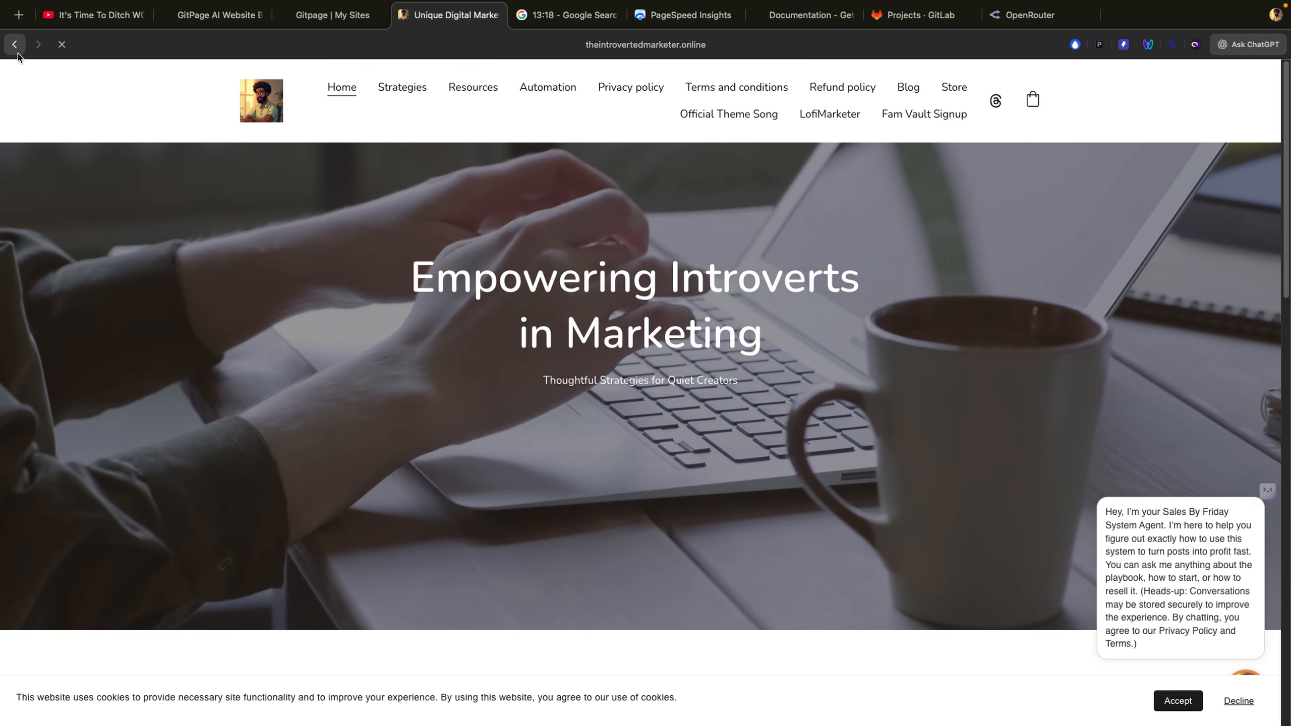
pyautogui.click(15, 46)
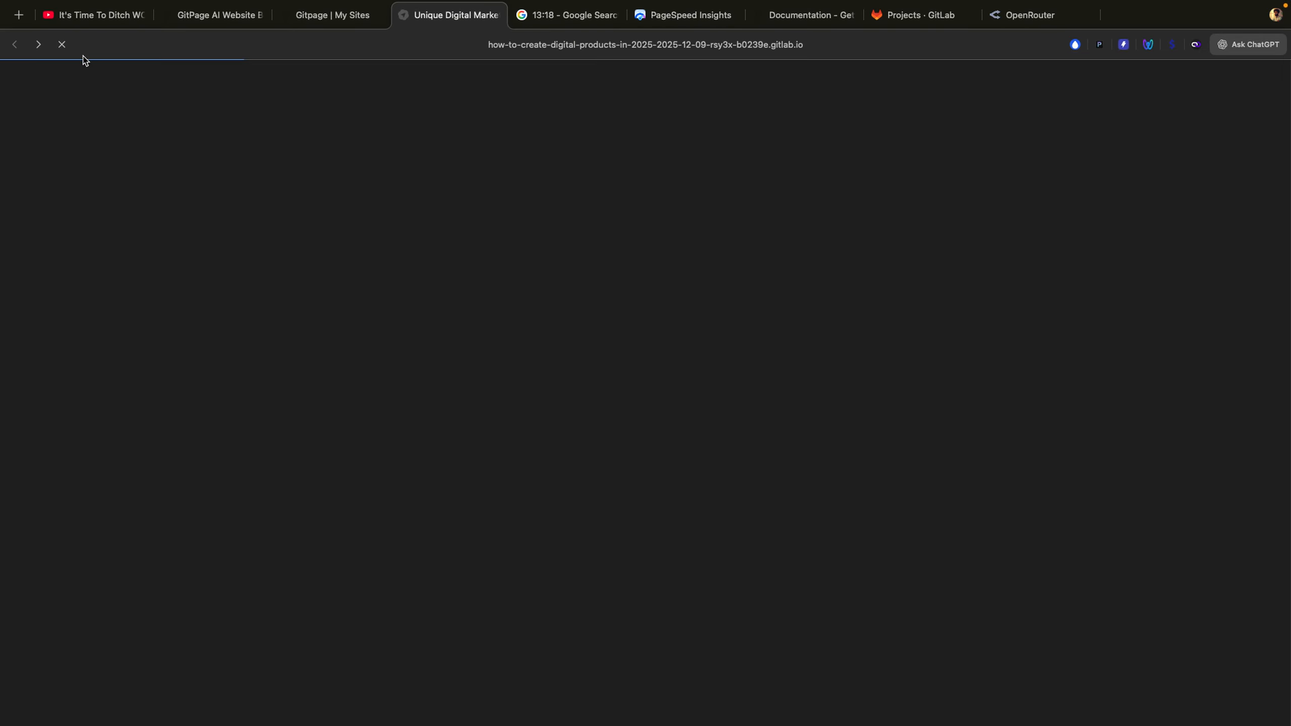
pyautogui.scroll(-20, 632, 289)
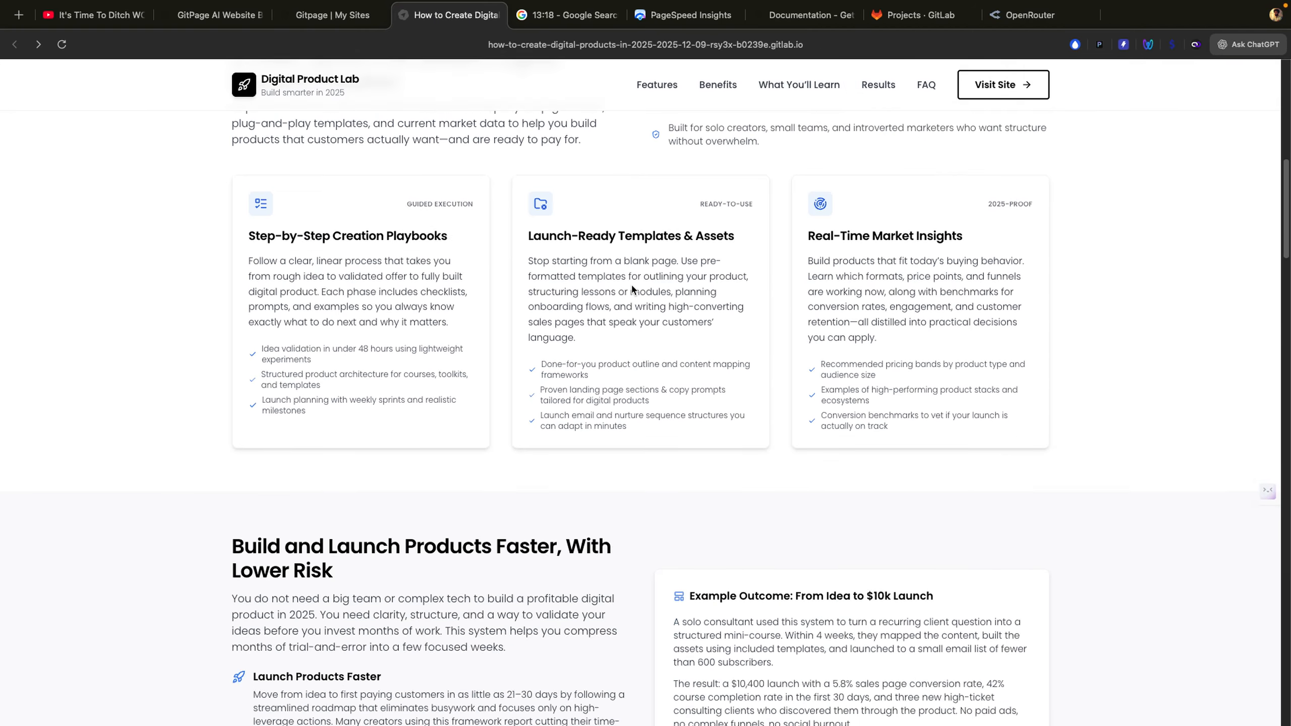
pyautogui.scroll(-20, 631, 289)
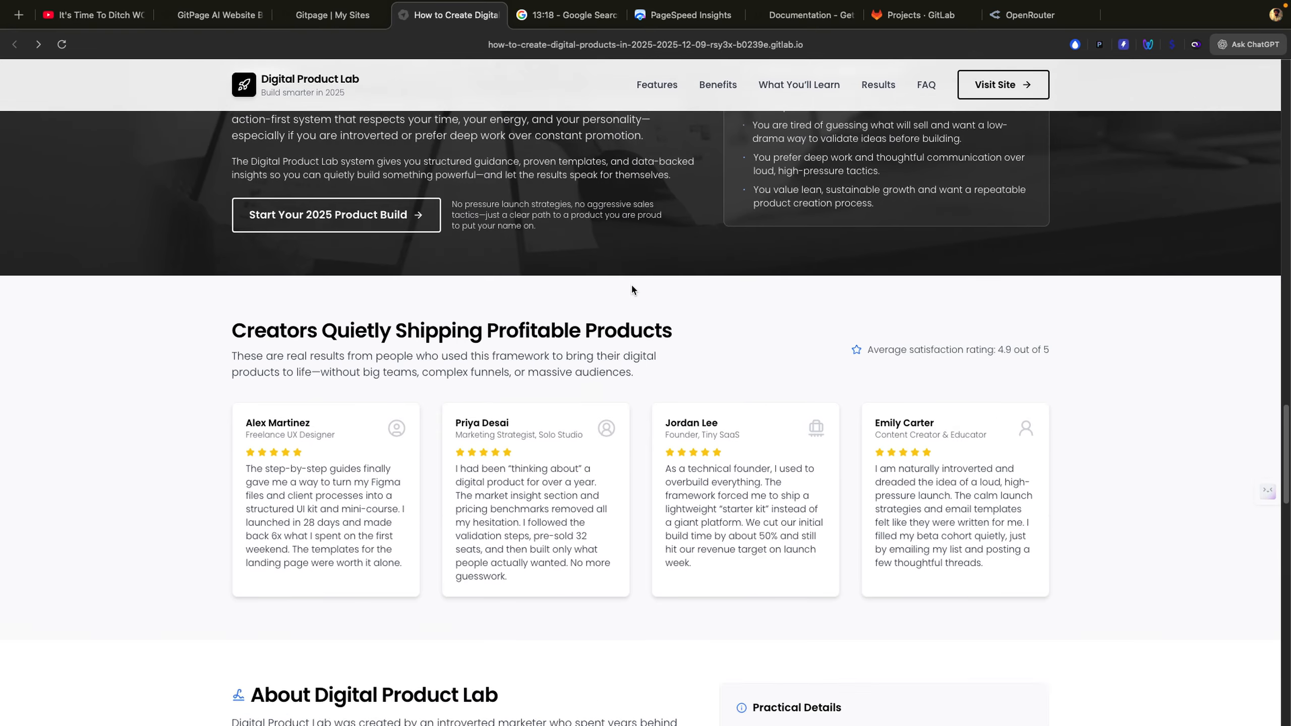
pyautogui.scroll(-10, 632, 290)
# Step: Jump to the FAQ, try the contact form's name field, then open the Privacy Policy
pyautogui.click(926, 86)
pyautogui.scroll(-10, 729, 441)
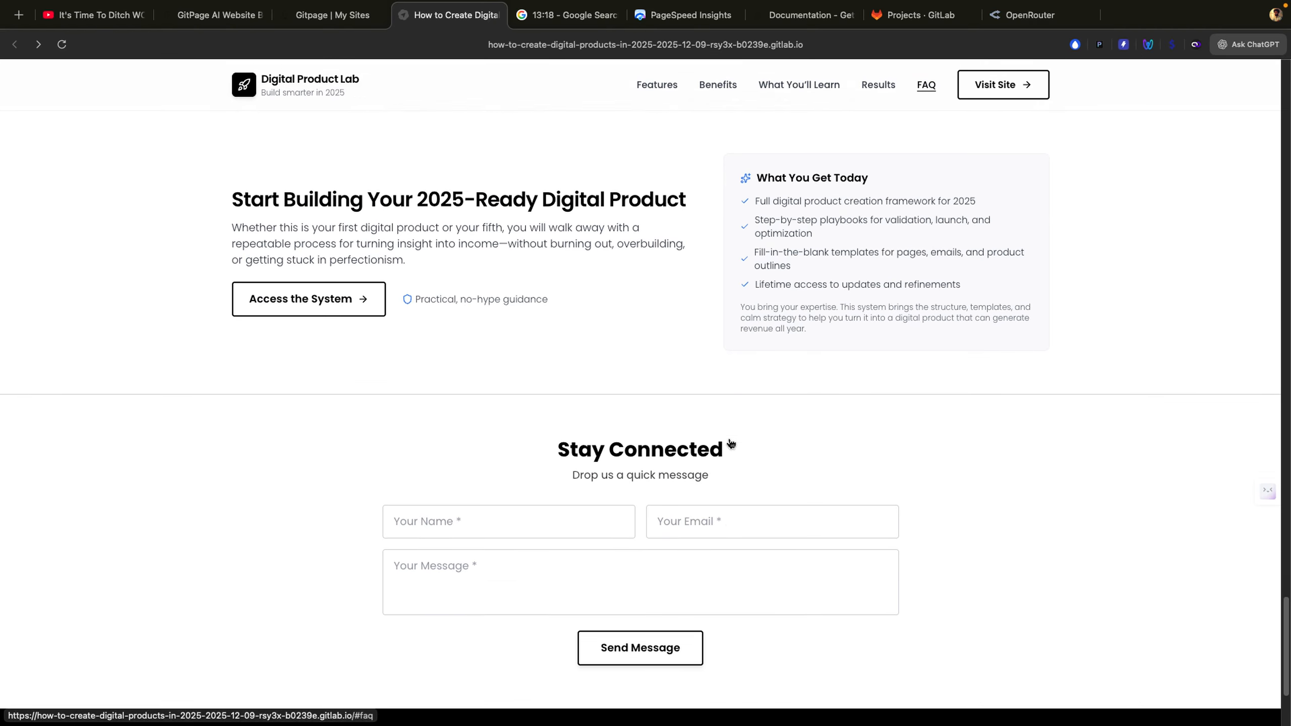
pyautogui.click(454, 372)
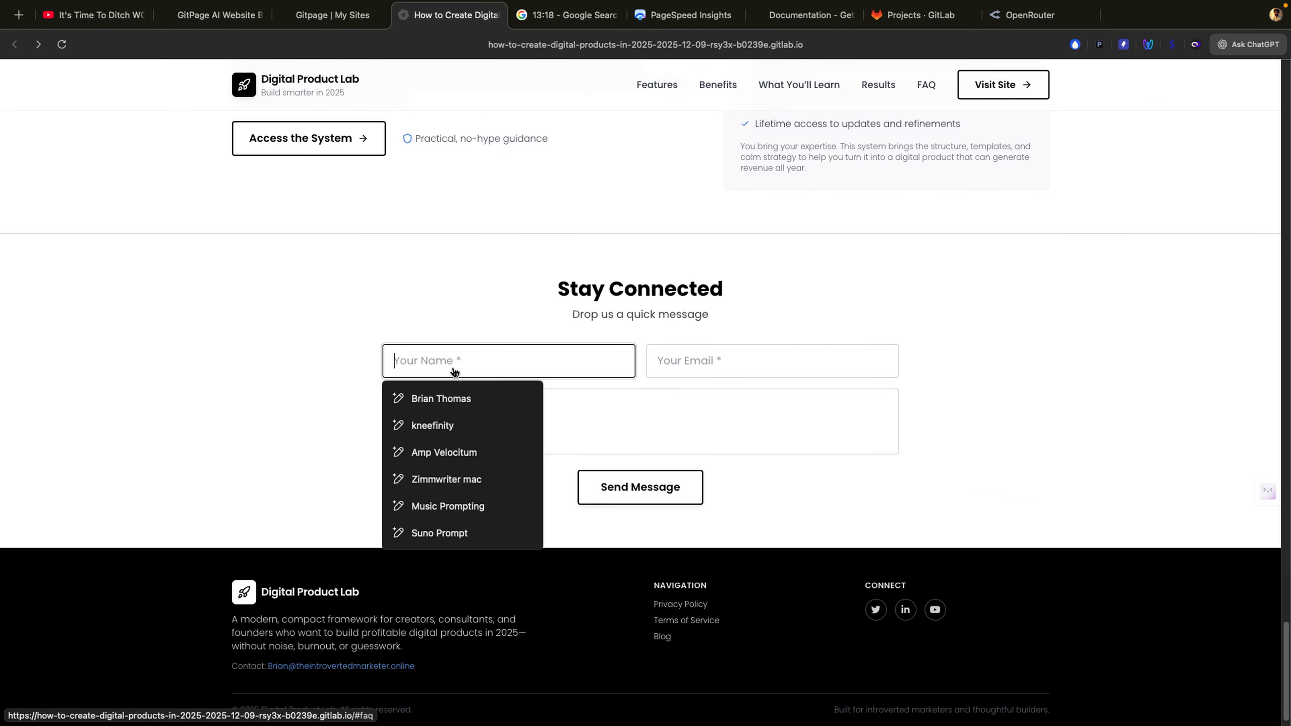
pyautogui.click(486, 311)
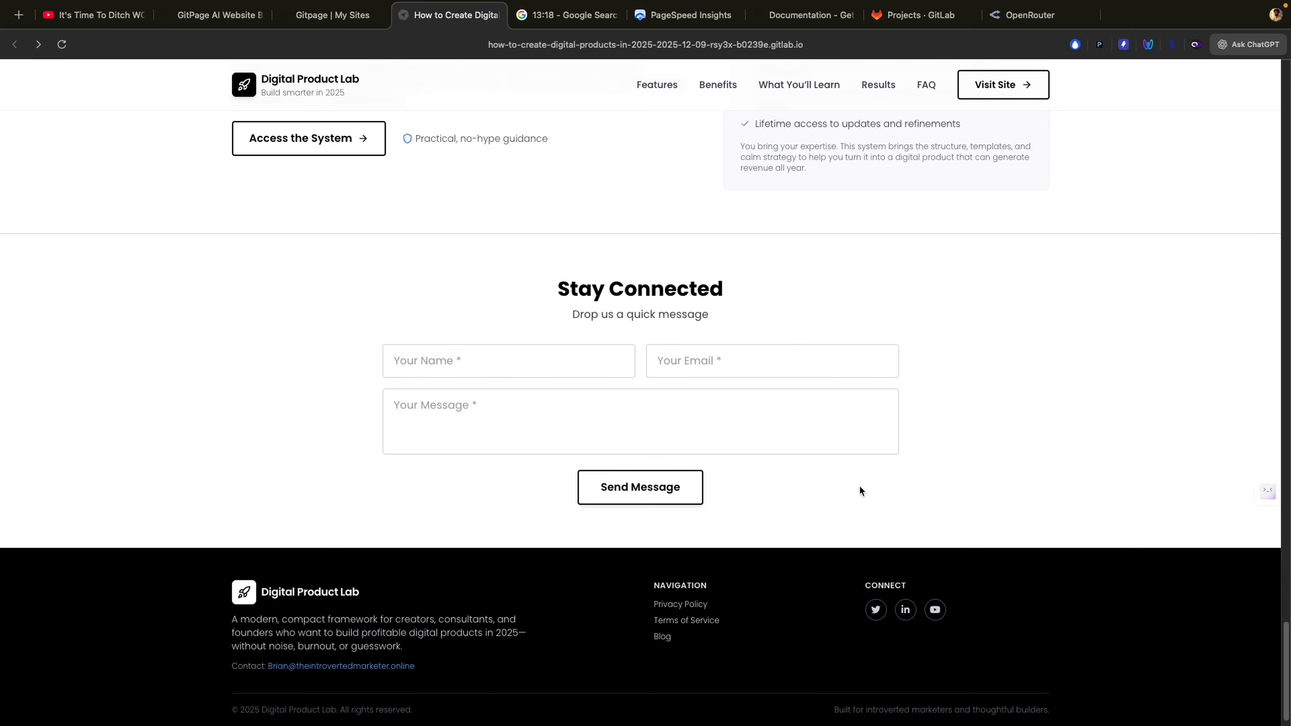
pyautogui.scroll(-2, 955, 511)
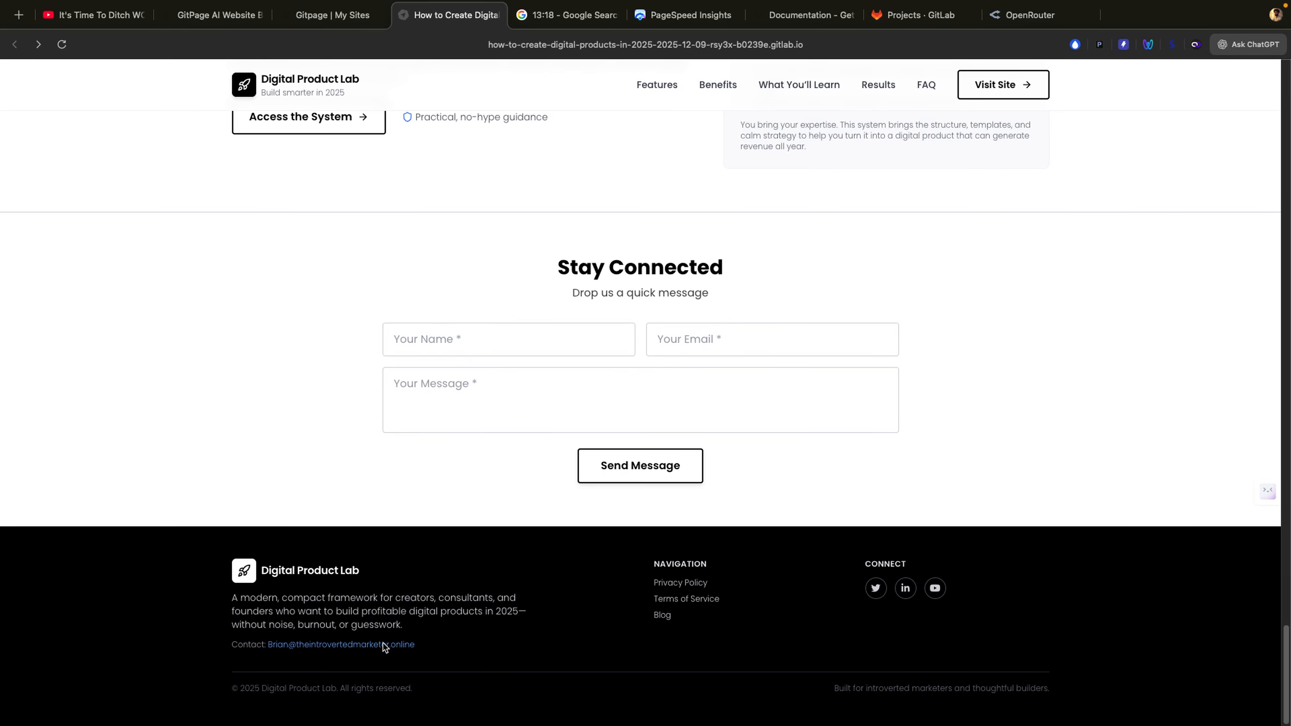
pyautogui.click(668, 593)
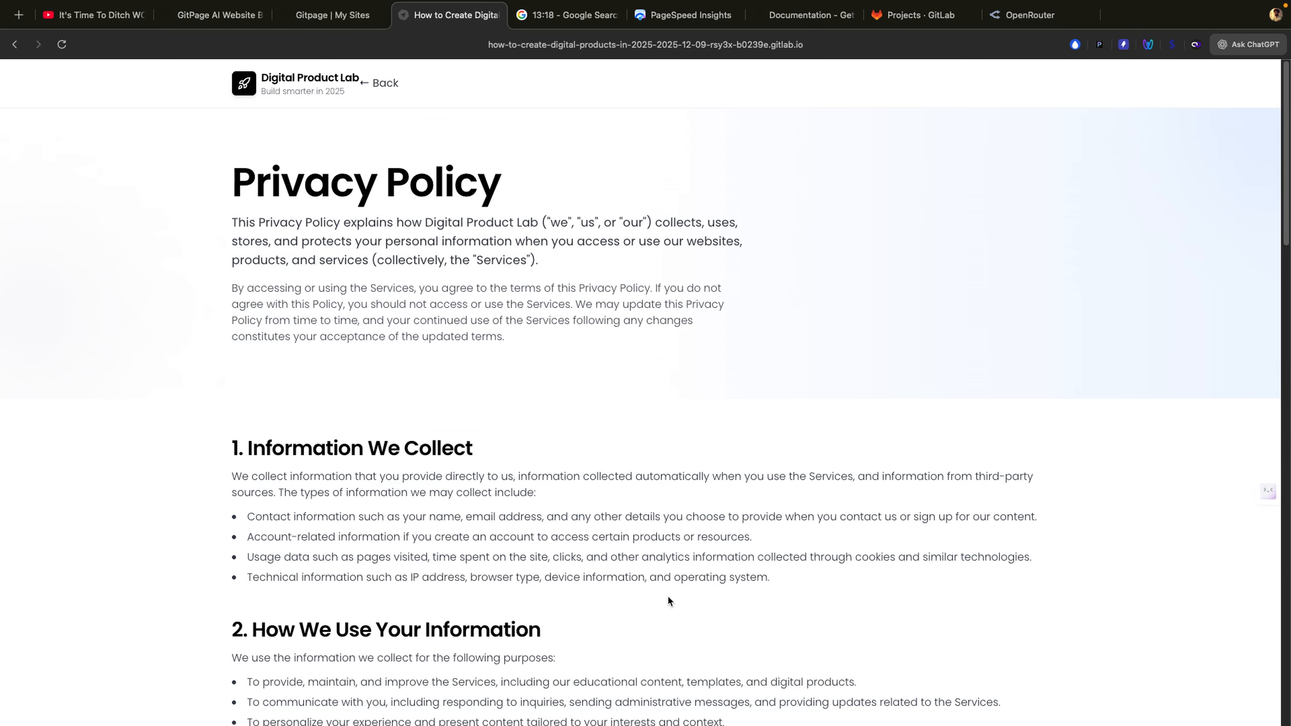
# Step: Read through the Privacy Policy, reloading it once, then go back to the home page
pyautogui.scroll(-20, 668, 595)
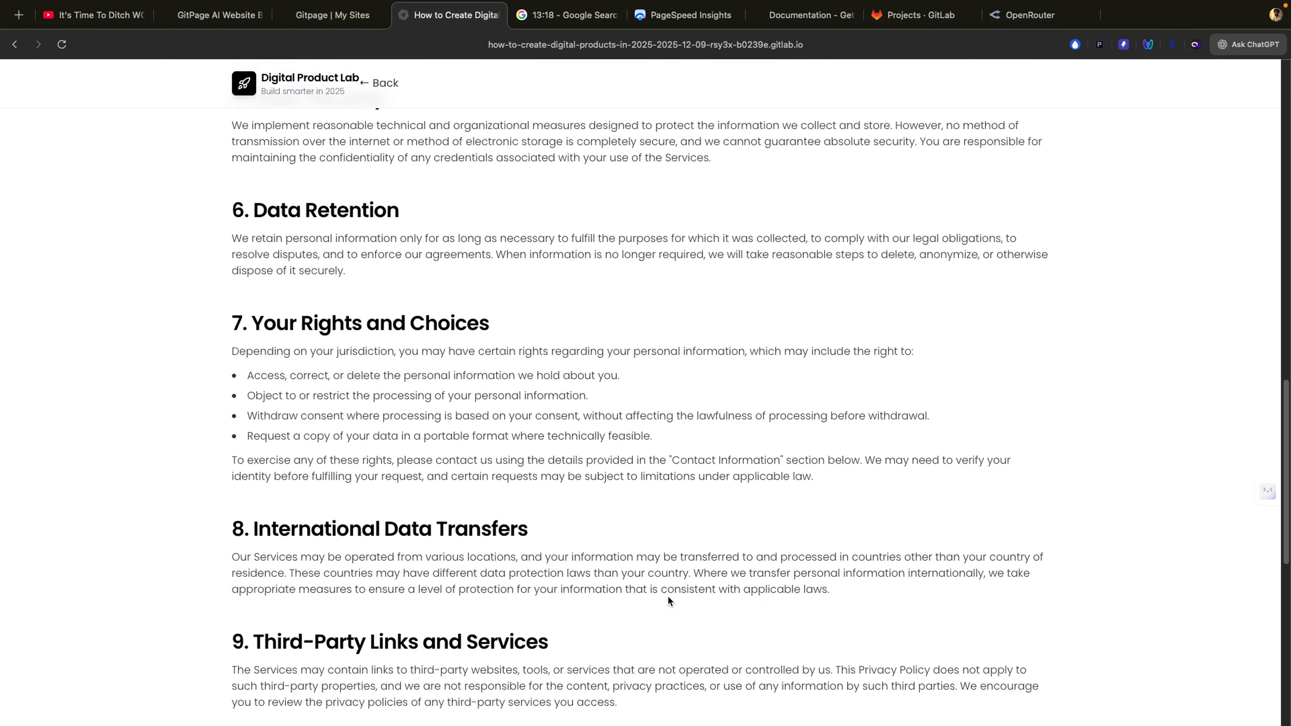
pyautogui.scroll(-3, 668, 596)
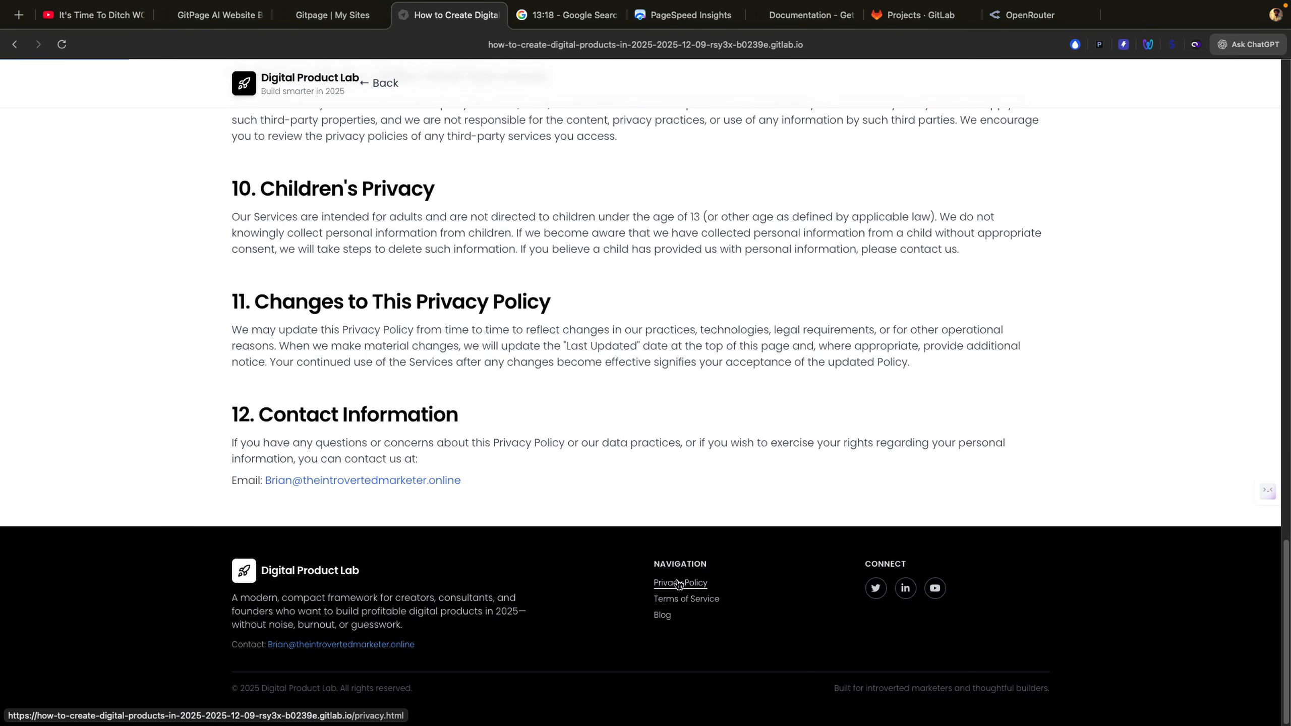
pyautogui.click(677, 580)
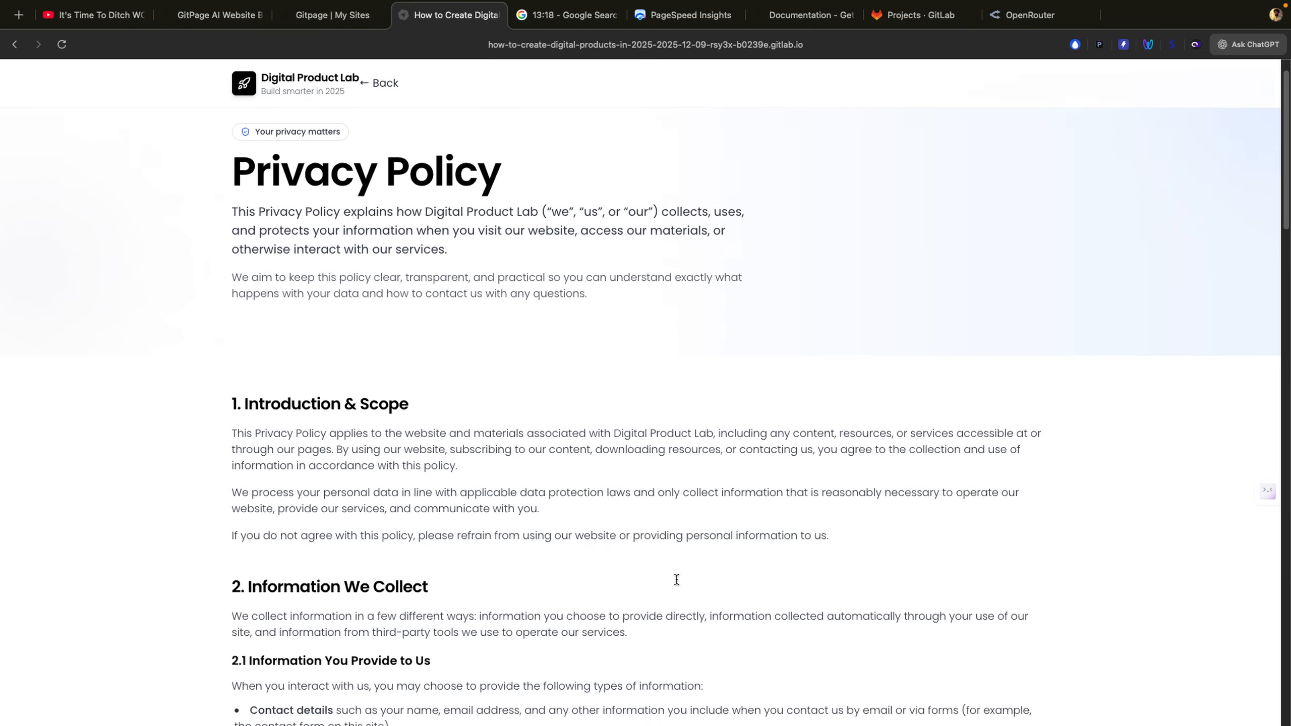
pyautogui.scroll(-20, 677, 580)
pyautogui.scroll(-10, 677, 585)
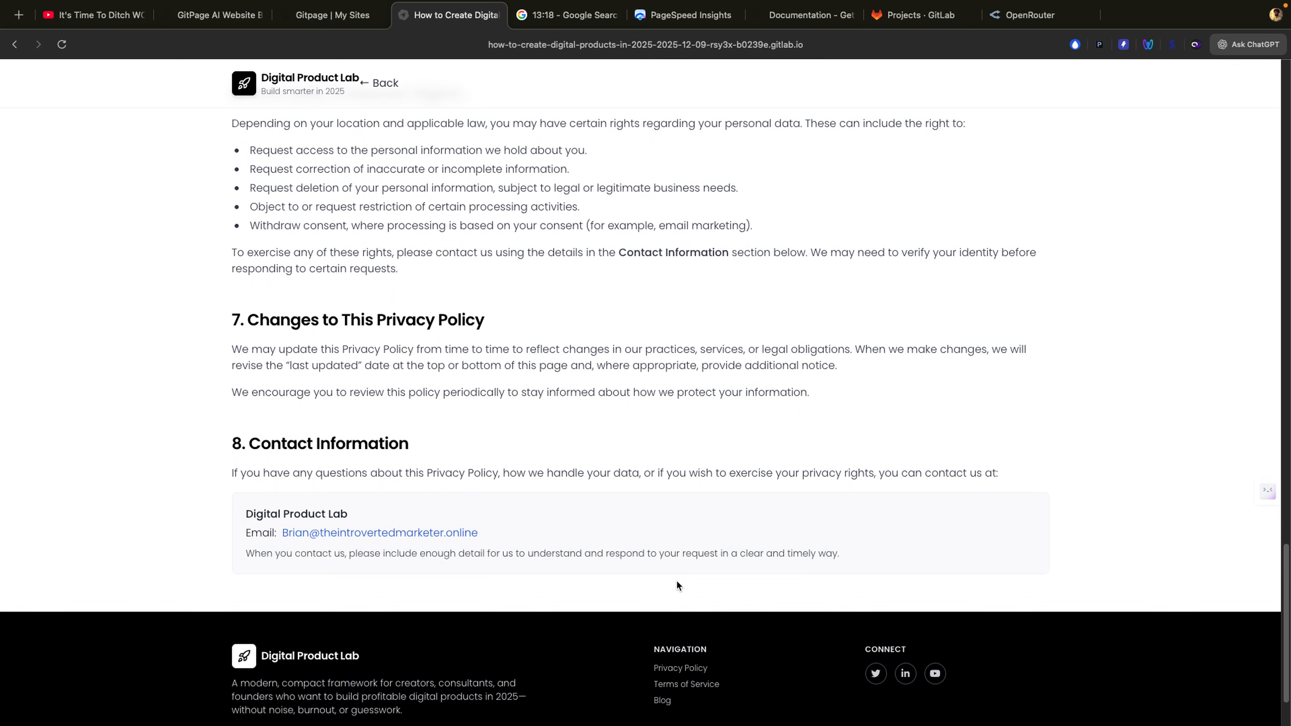
pyautogui.scroll(-2, 679, 586)
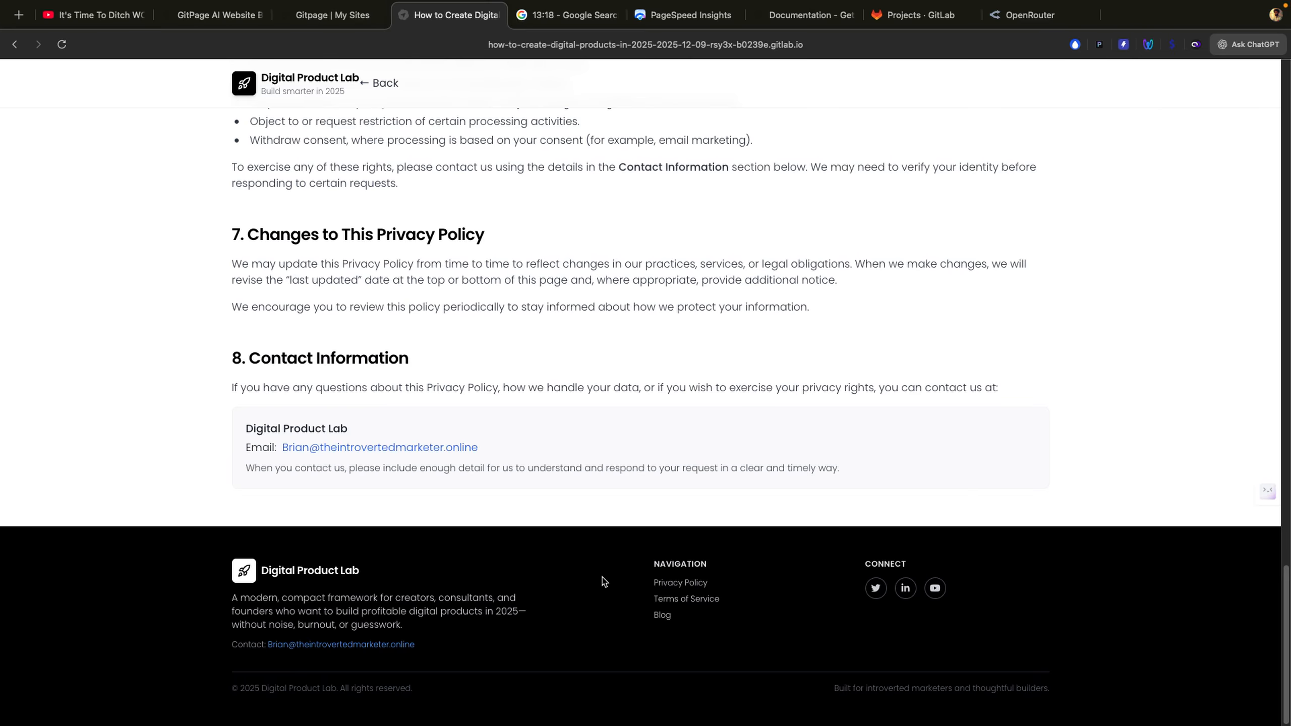
pyautogui.scroll(15, 602, 581)
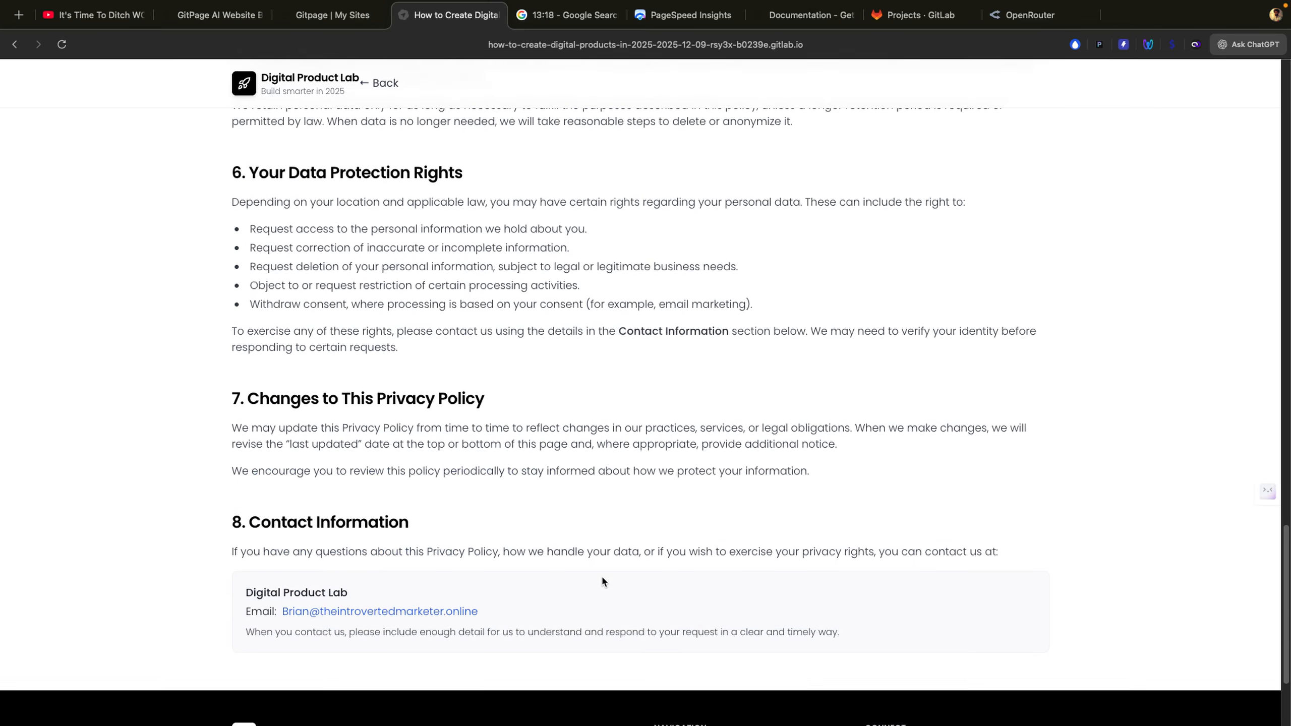
pyautogui.scroll(10, 602, 575)
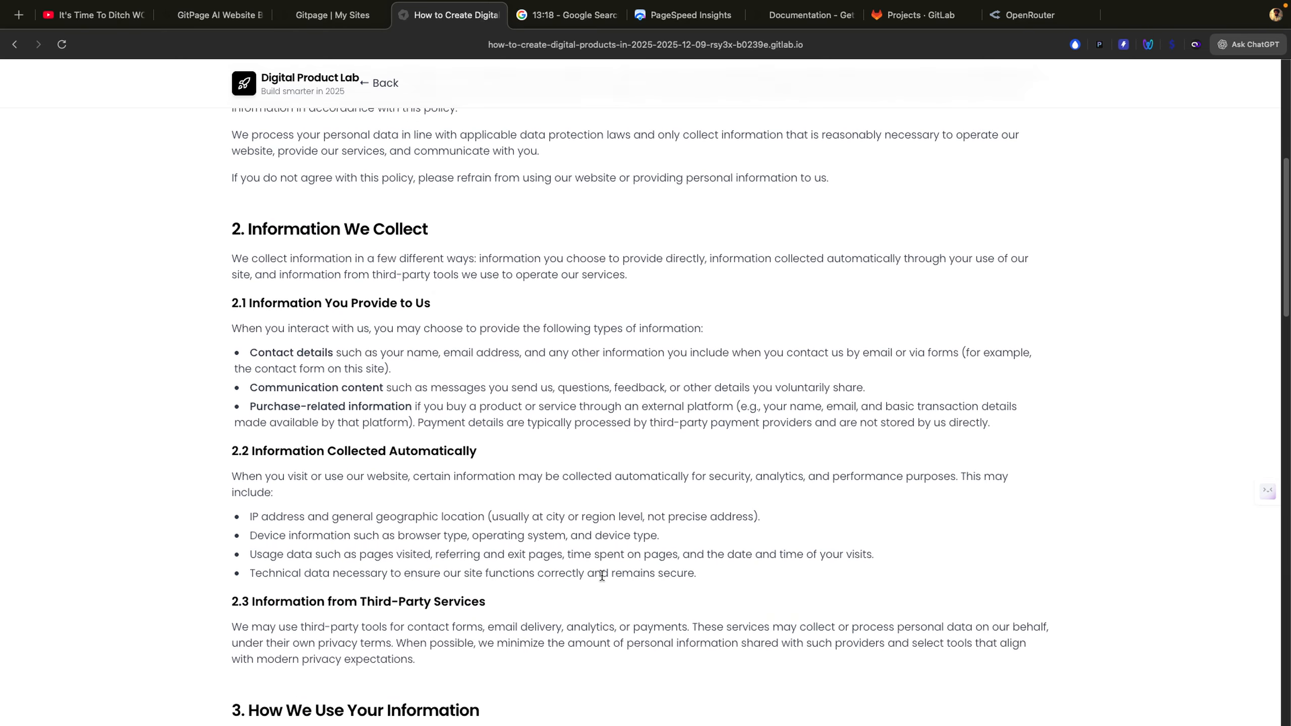
pyautogui.scroll(-20, 602, 575)
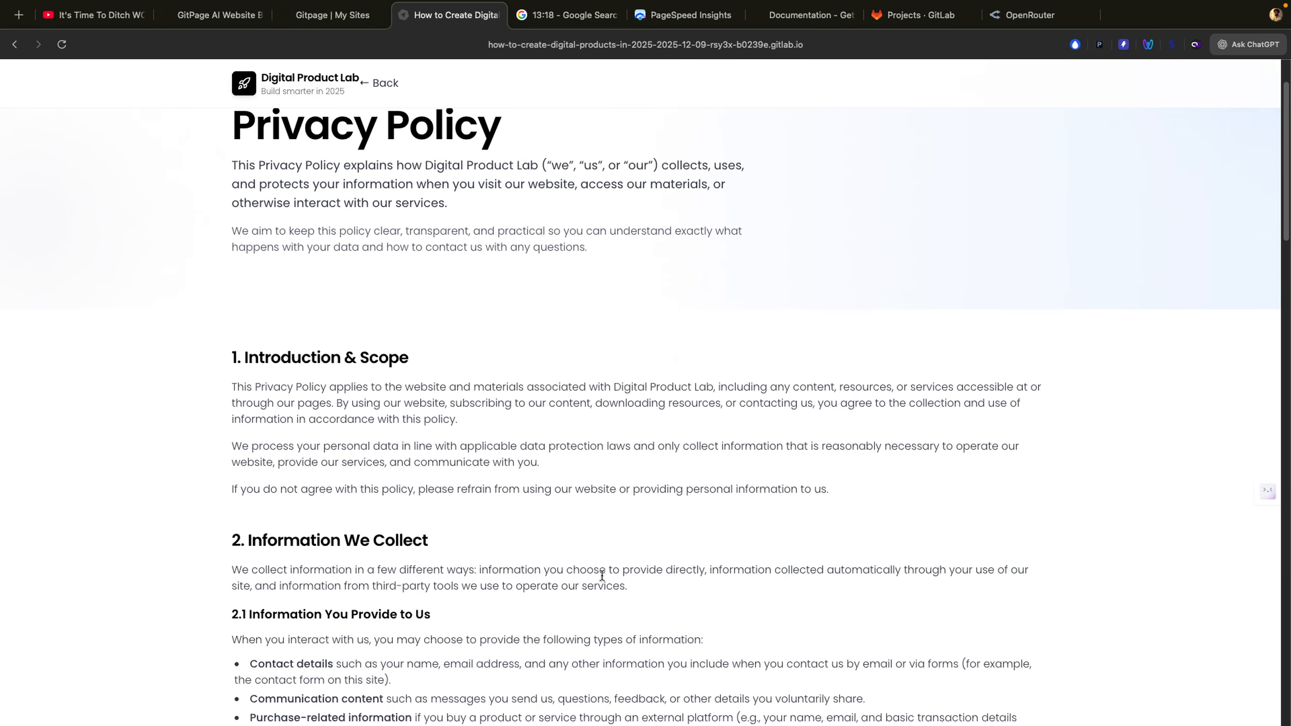
pyautogui.scroll(-7, 602, 576)
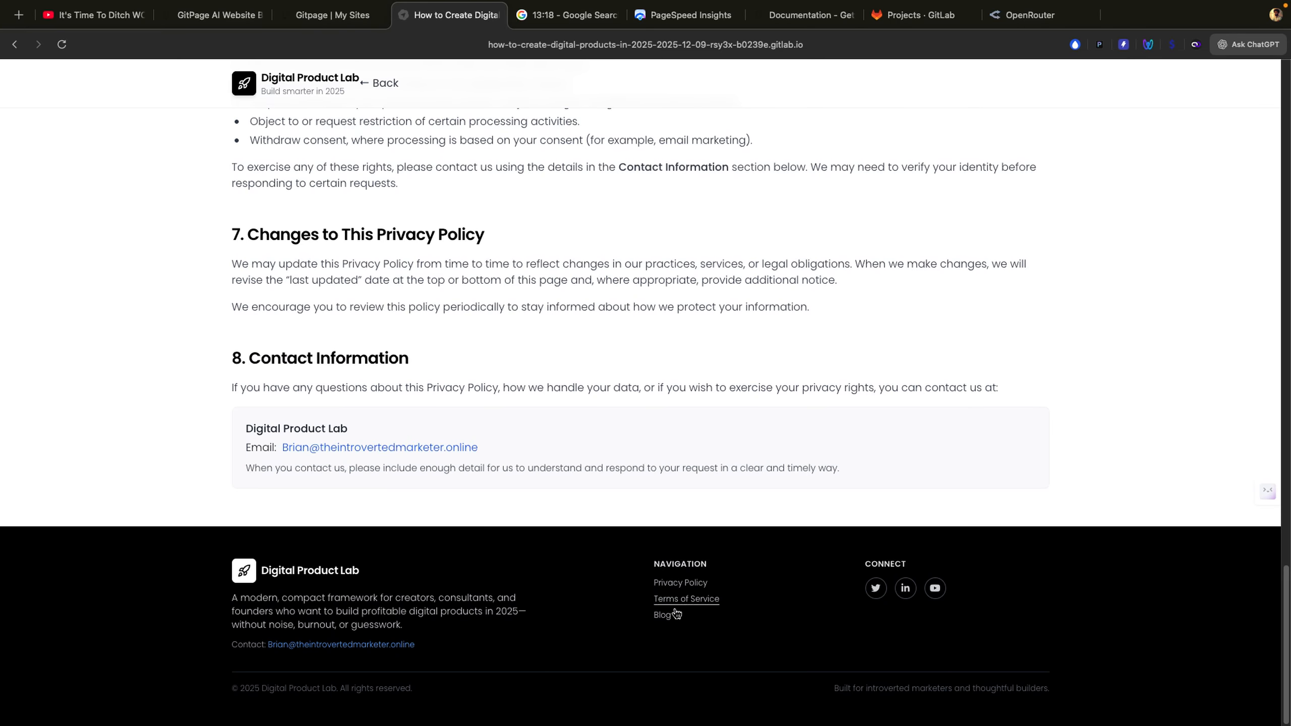
pyautogui.scroll(20, 645, 563)
pyautogui.scroll(5, 646, 566)
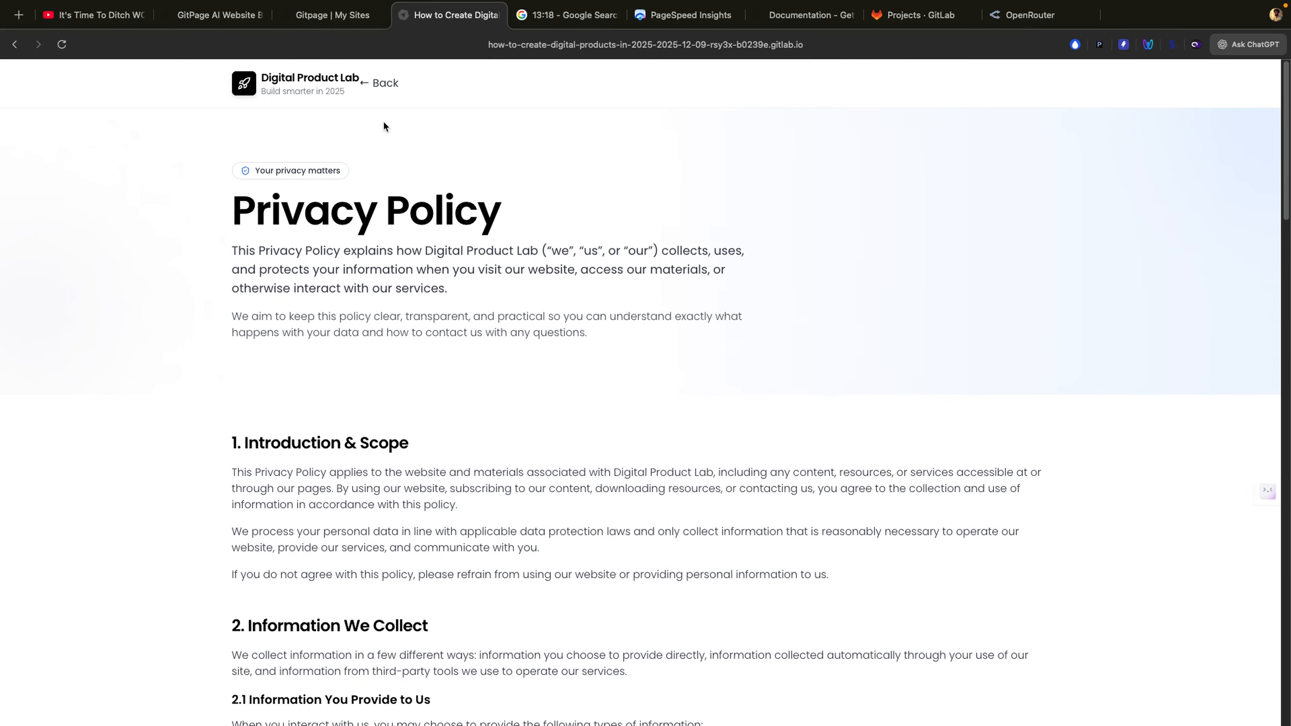
pyautogui.click(387, 86)
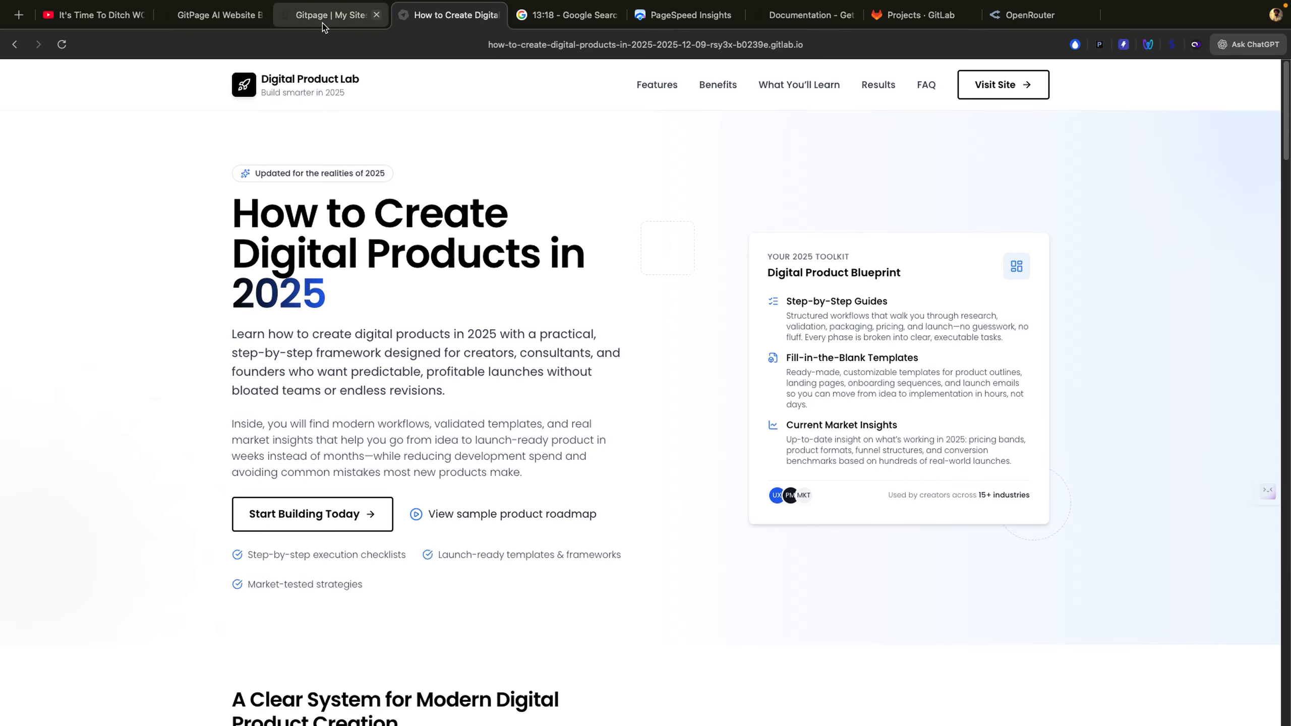
pyautogui.click(332, 15)
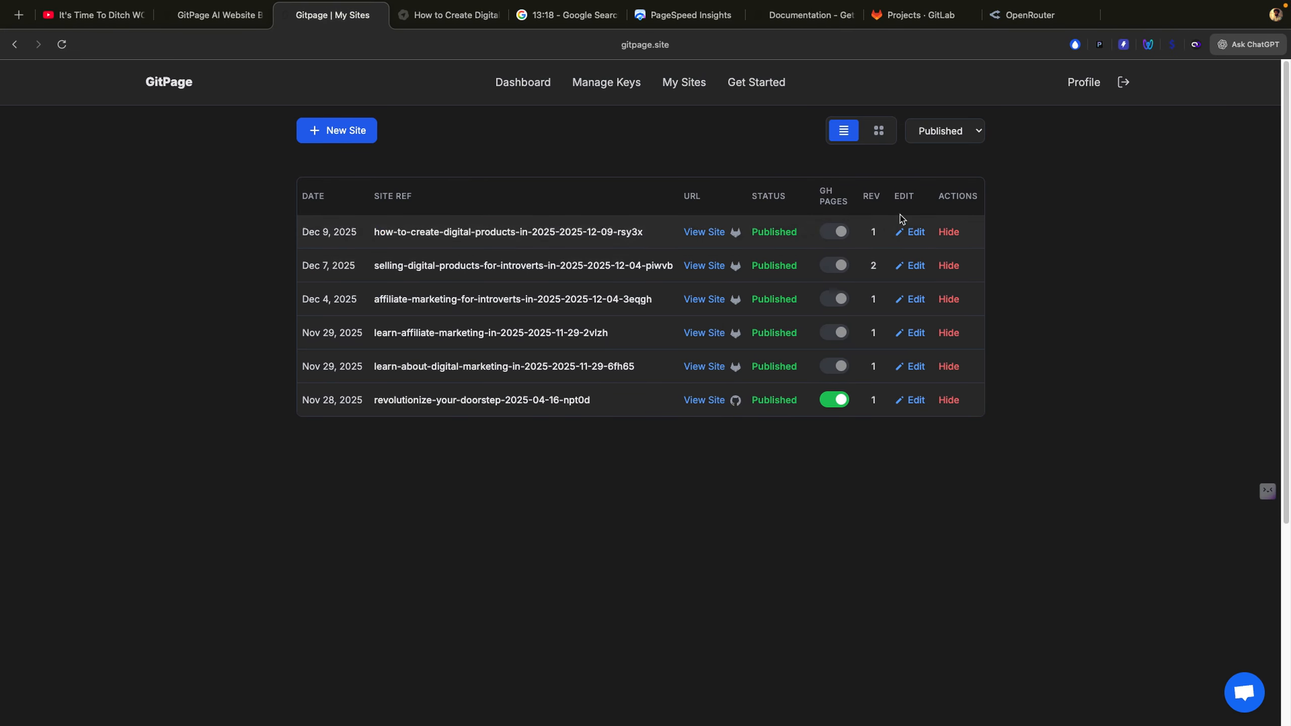
# Step: Open the digital products site's editor and generate Organization, WebPage and FAQPage schema for index.html
pyautogui.click(916, 232)
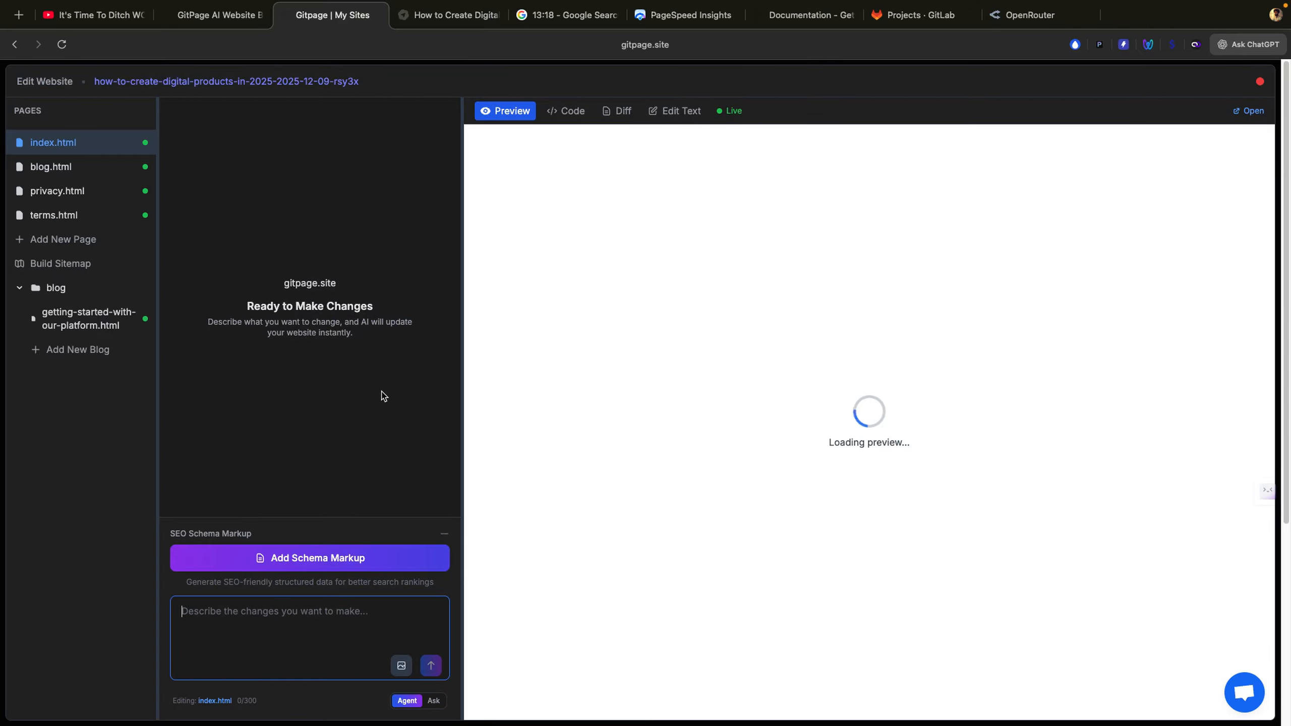
pyautogui.click(339, 560)
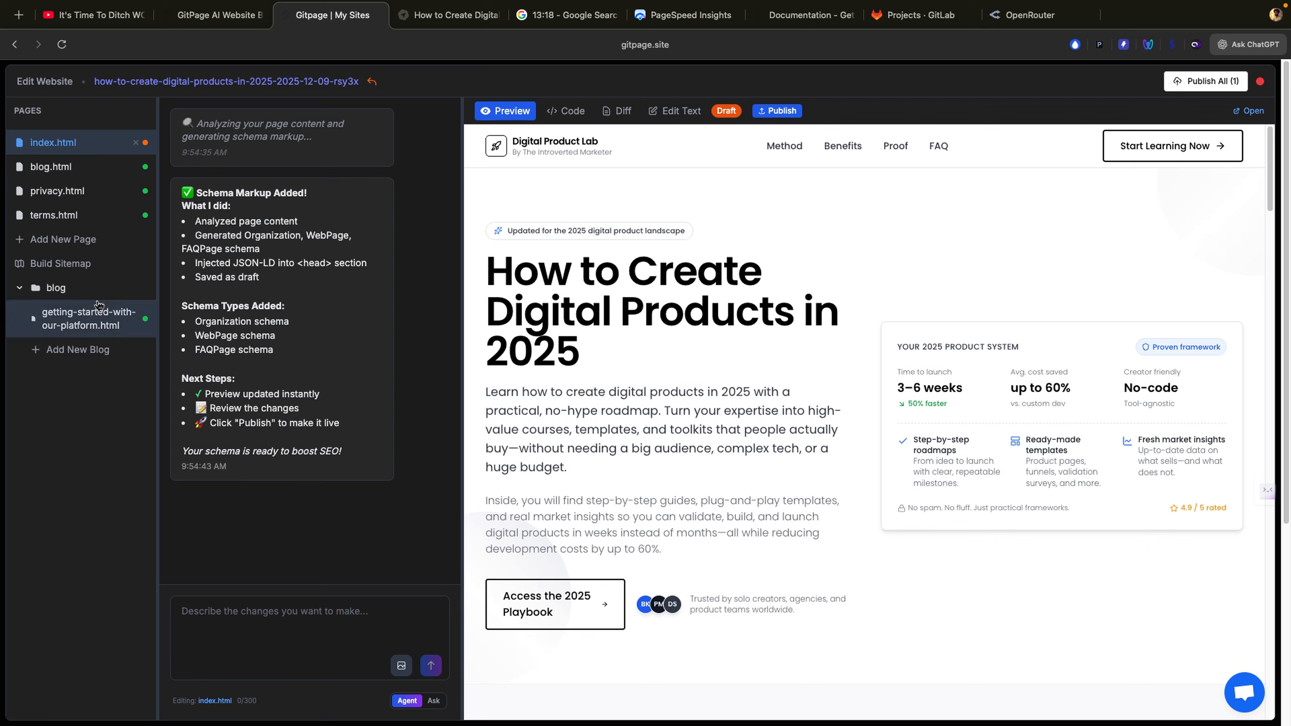
# Step: Build a sitemap.xml using the site's default GitLab Pages URL and no custom domain
pyautogui.click(64, 263)
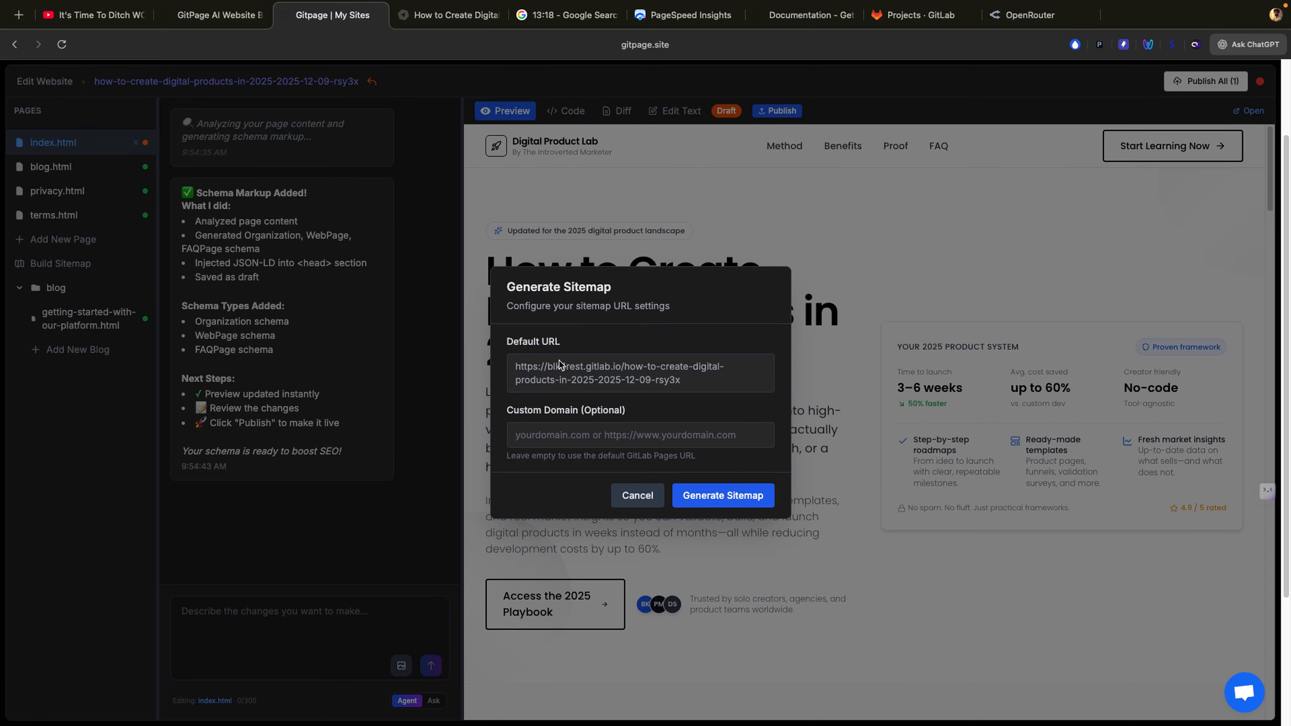
pyautogui.click(710, 496)
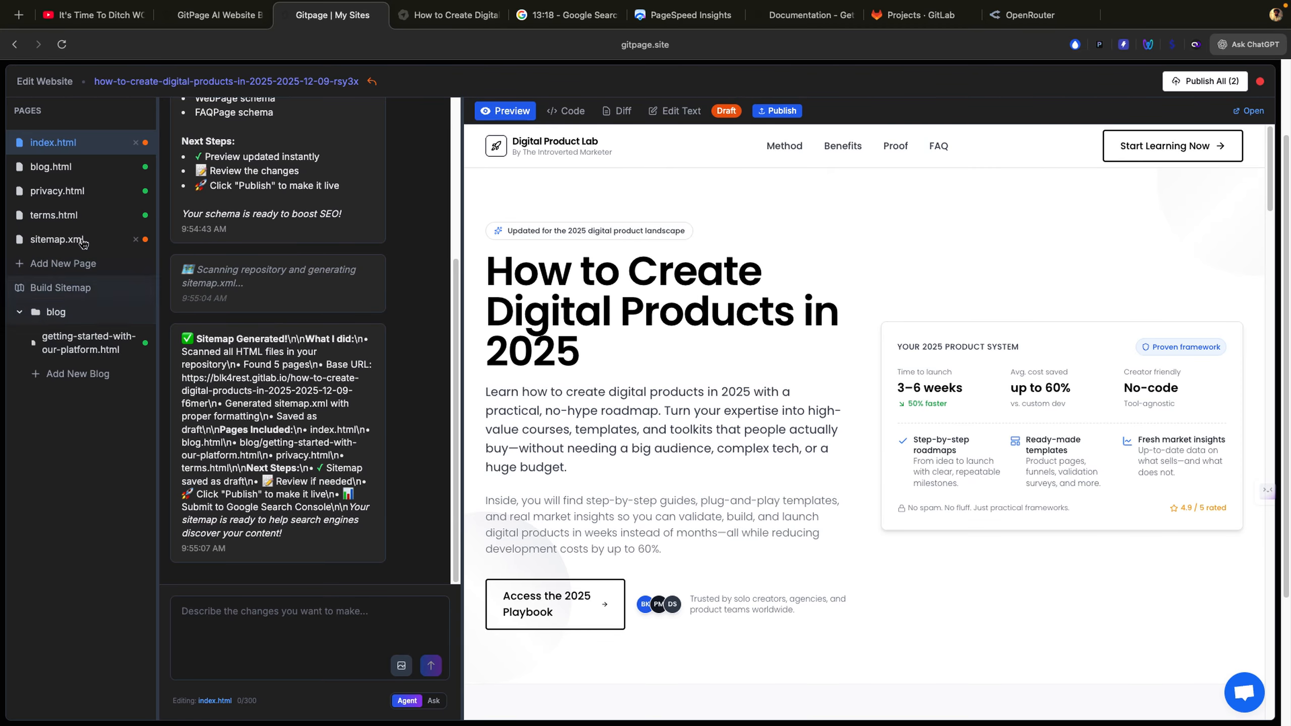
# Step: Look over blog.html, then open the New Page Configuration form for a new page
pyautogui.click(66, 168)
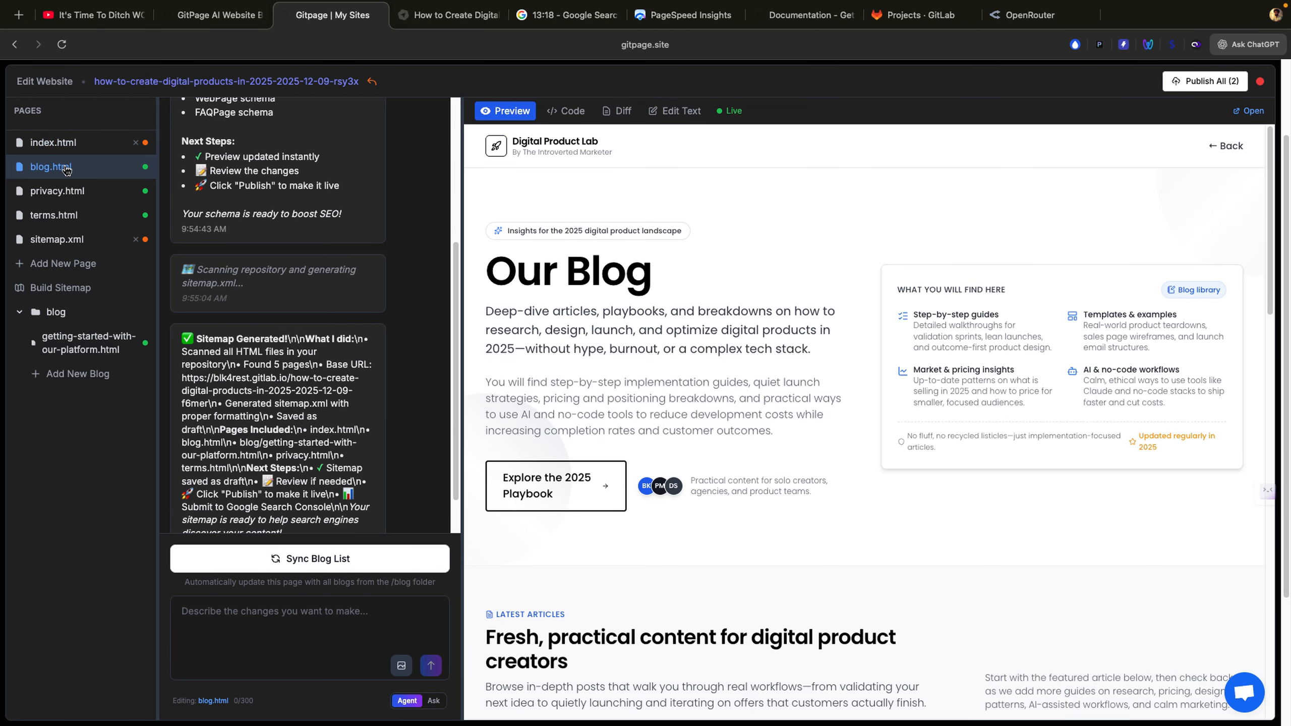
pyautogui.scroll(-15, 616, 399)
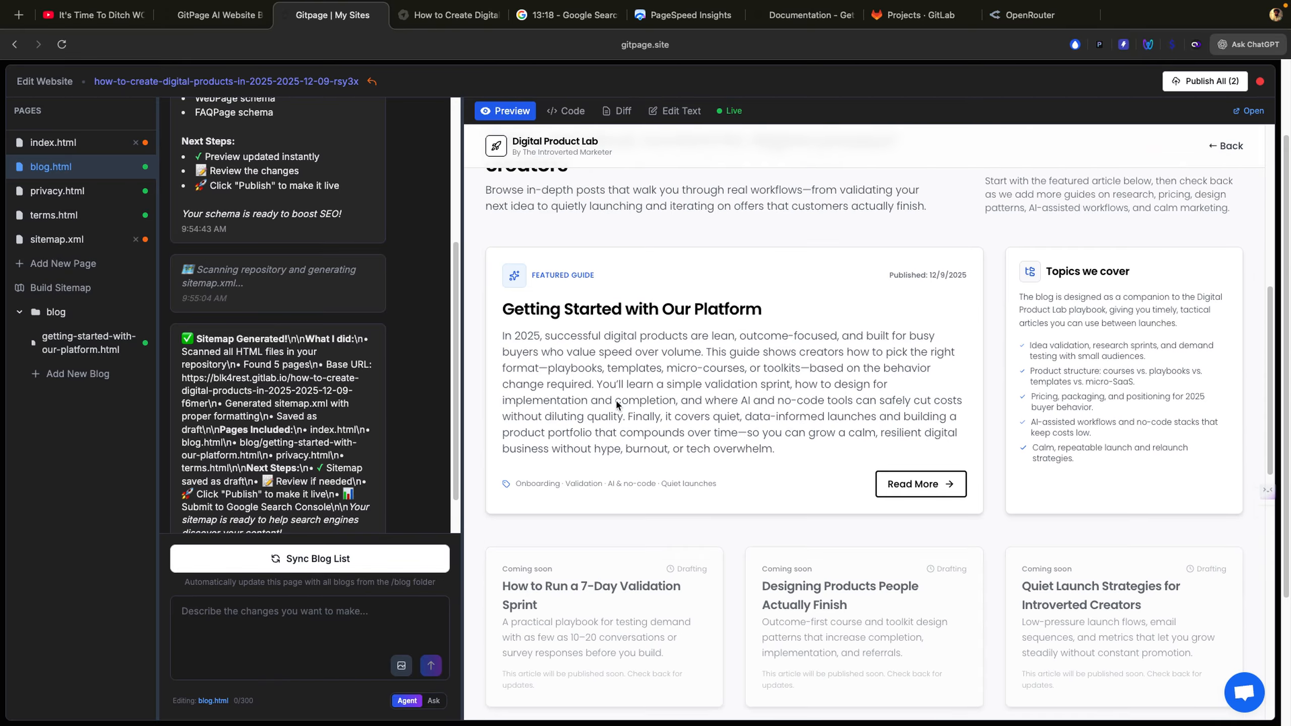
pyautogui.scroll(-10, 617, 402)
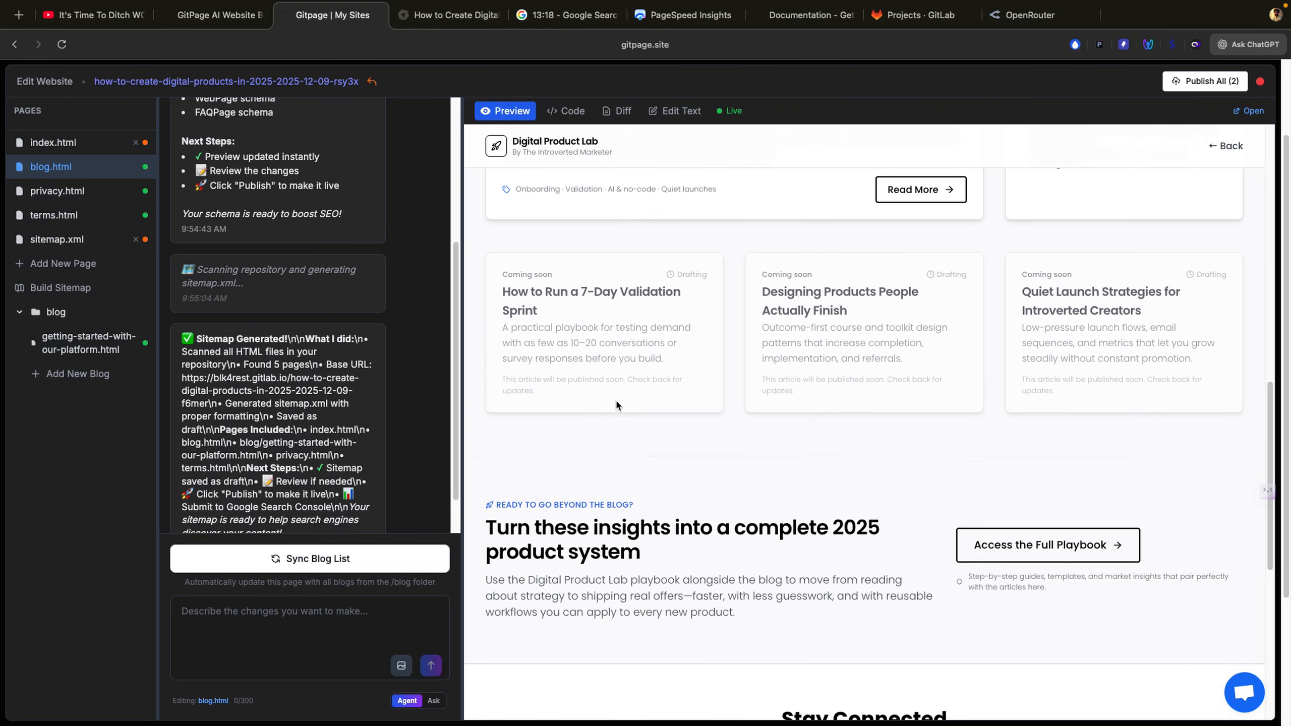
pyautogui.scroll(20, 615, 399)
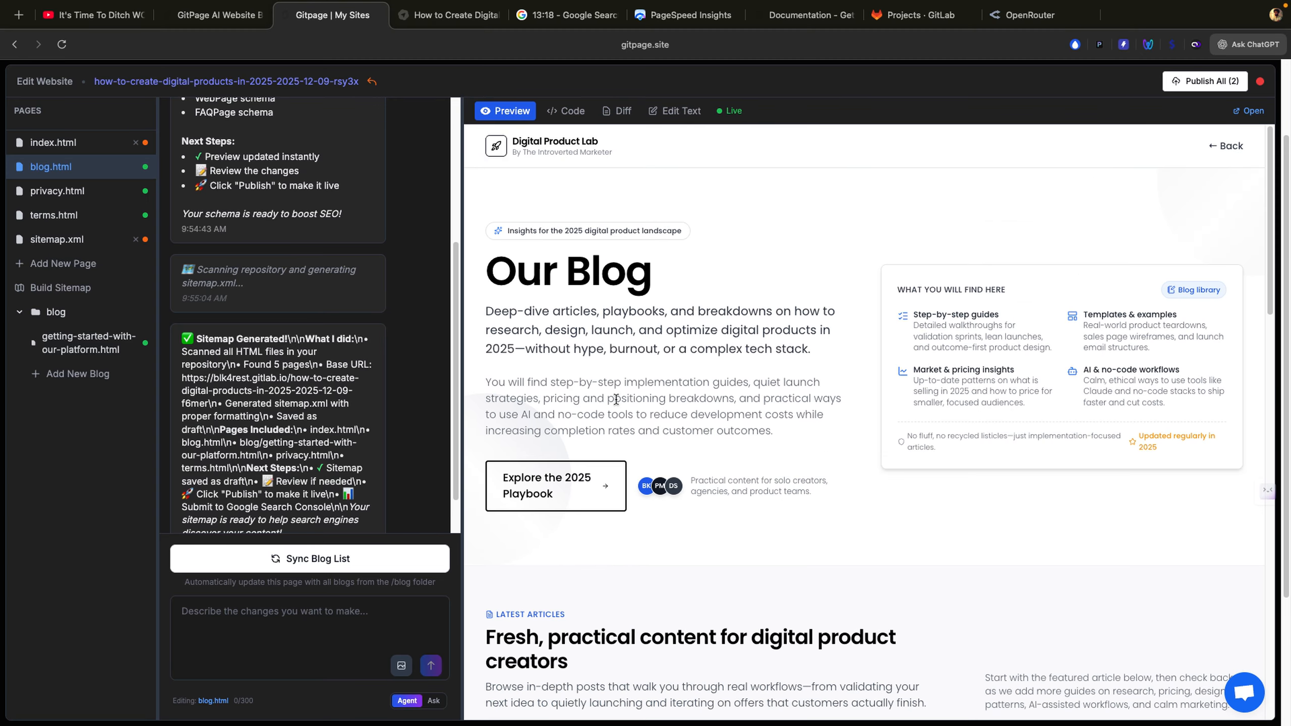
pyautogui.click(66, 274)
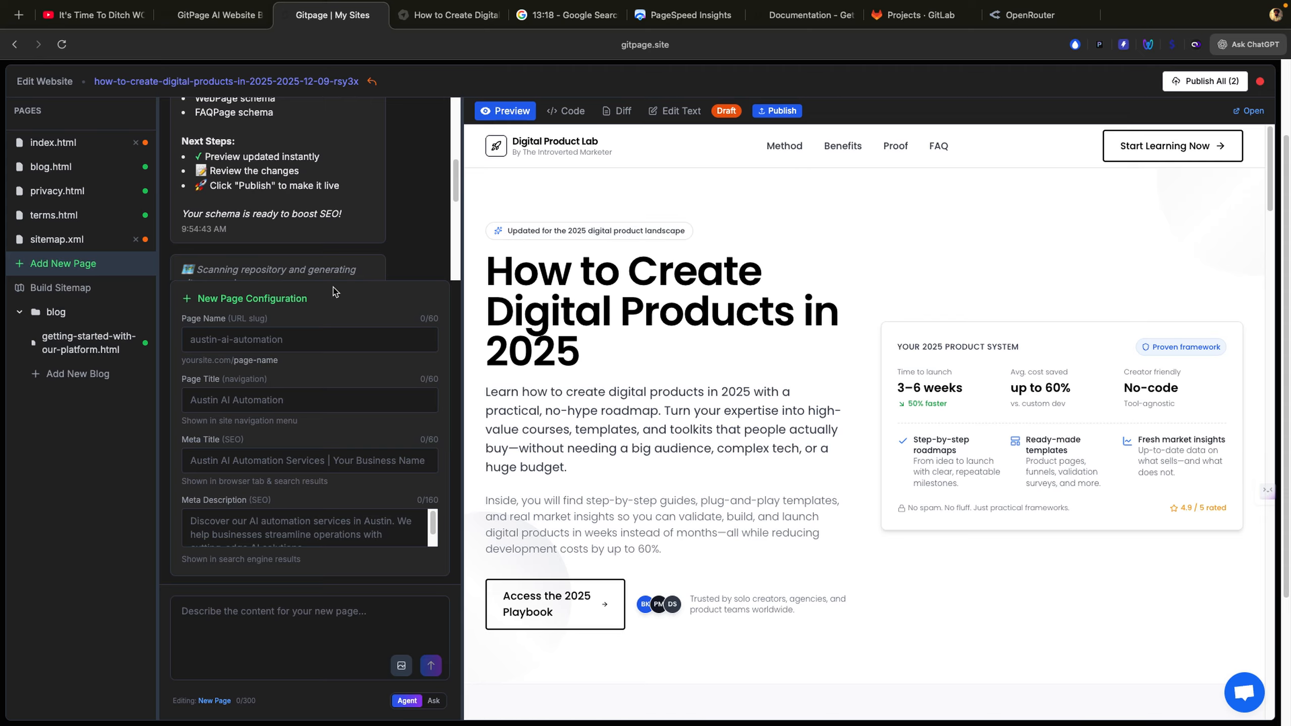
# Step: Publish index.html and sitemap.xml live, then reopen the site's editor on the homepage
pyautogui.click(1205, 81)
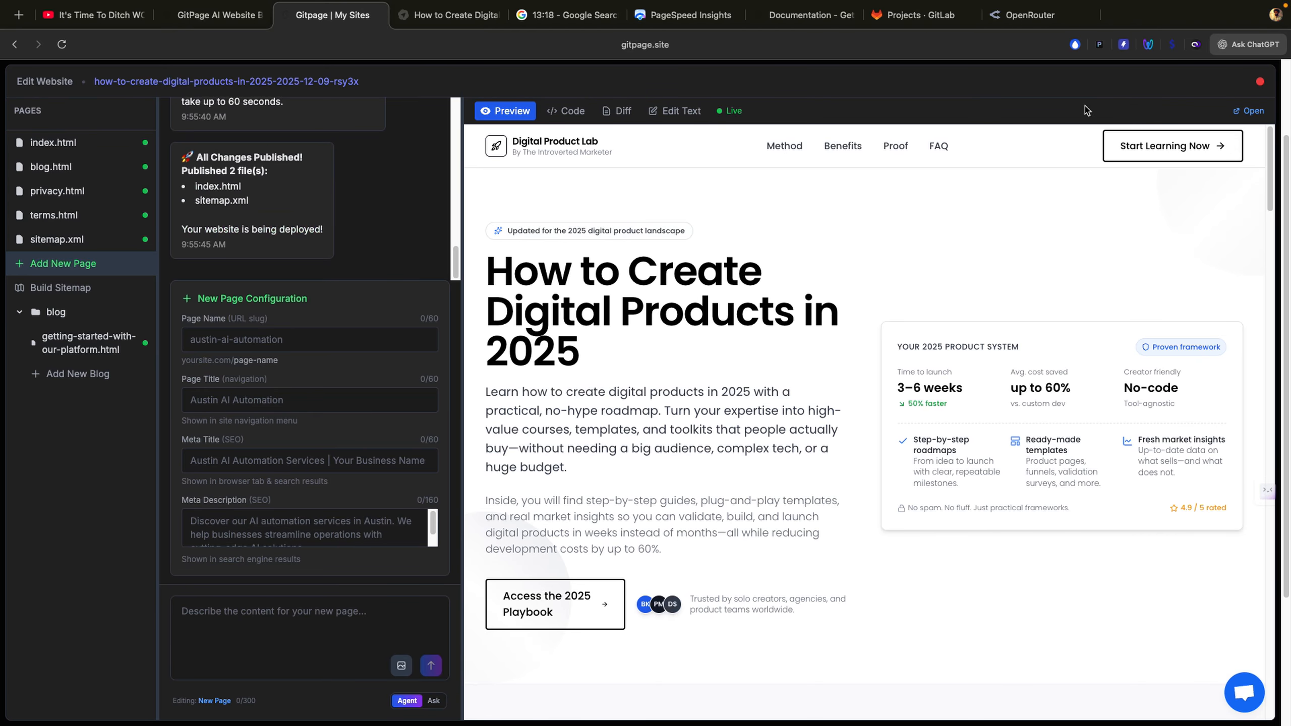
pyautogui.click(1260, 81)
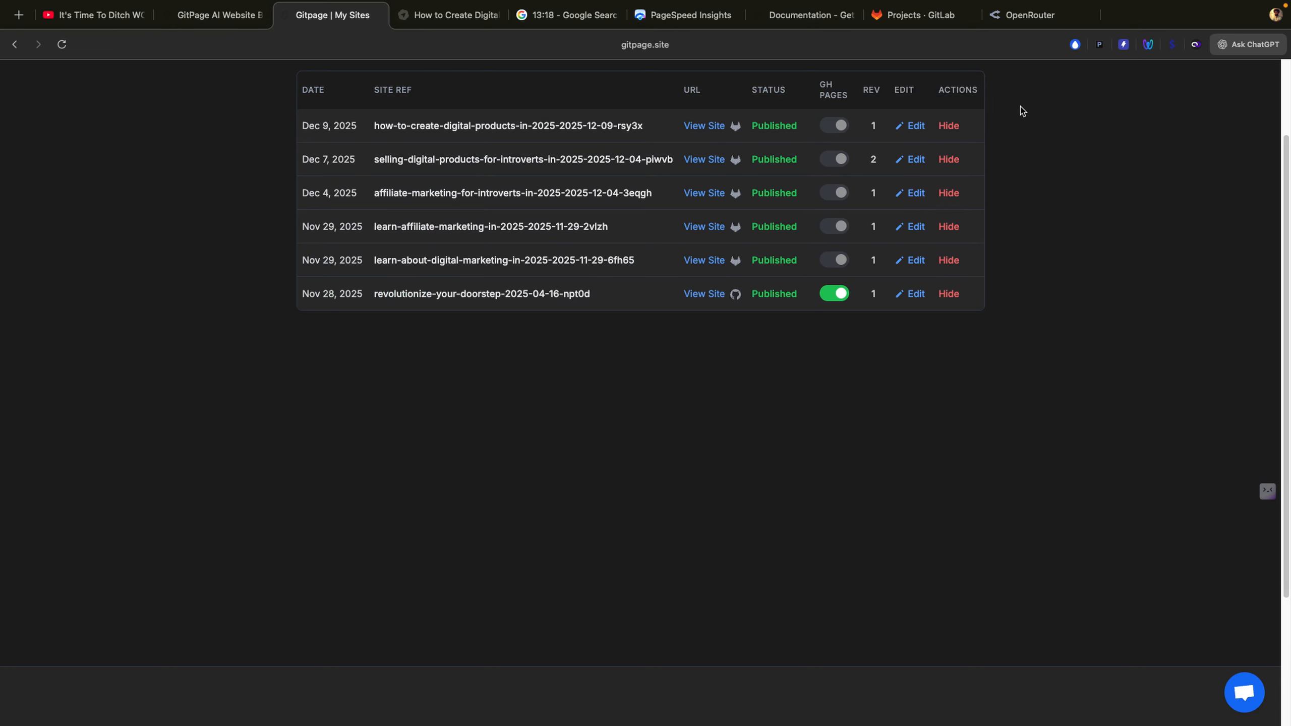
pyautogui.click(913, 127)
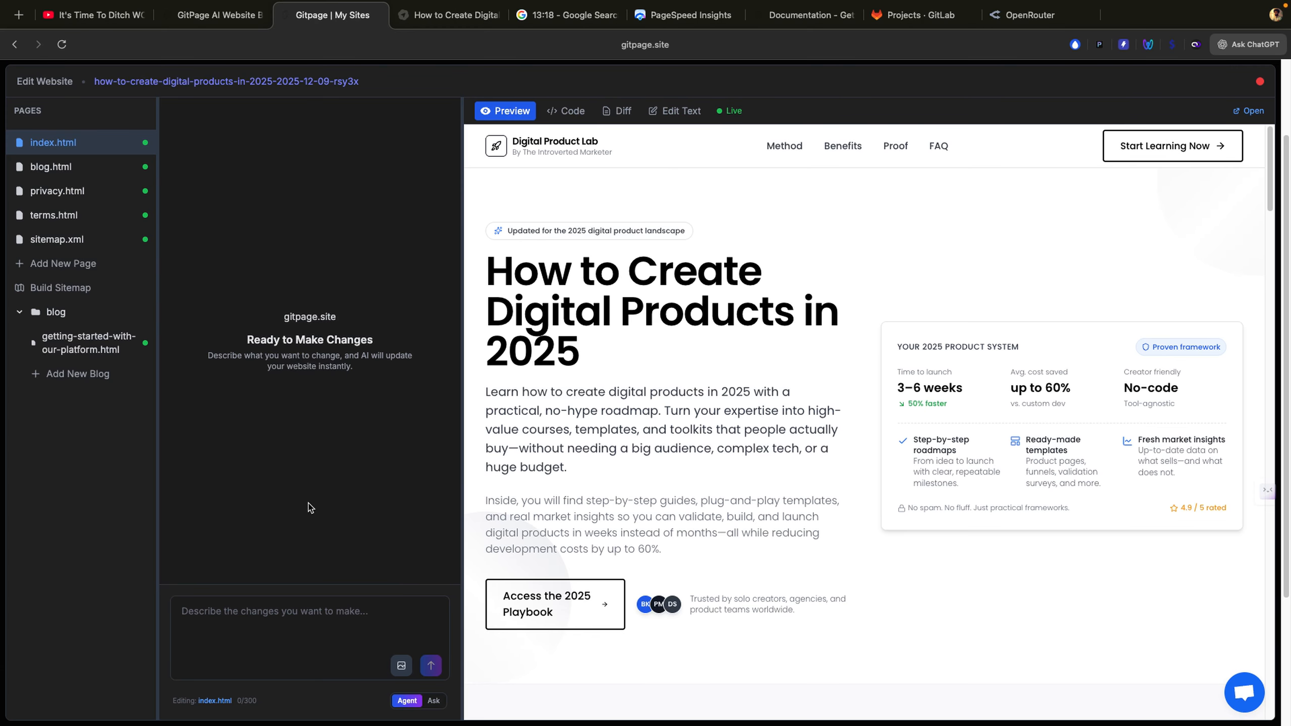
pyautogui.click(85, 349)
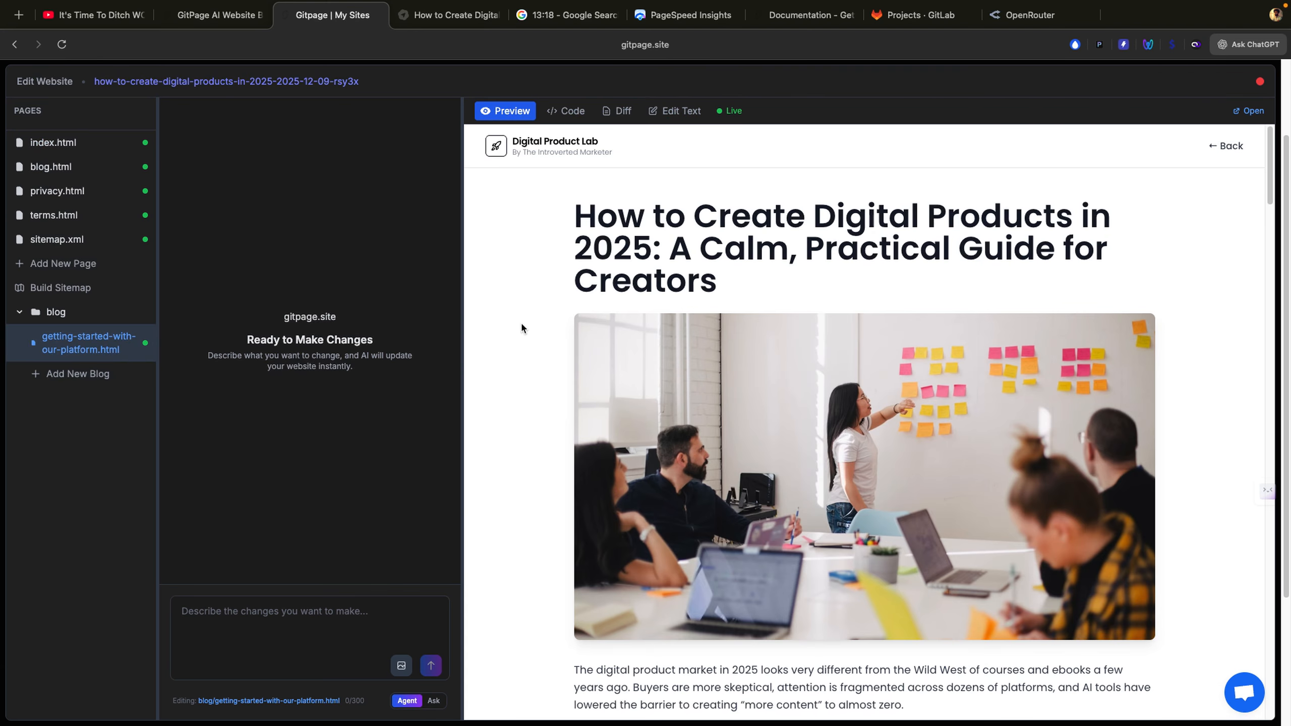
pyautogui.scroll(-1, 522, 327)
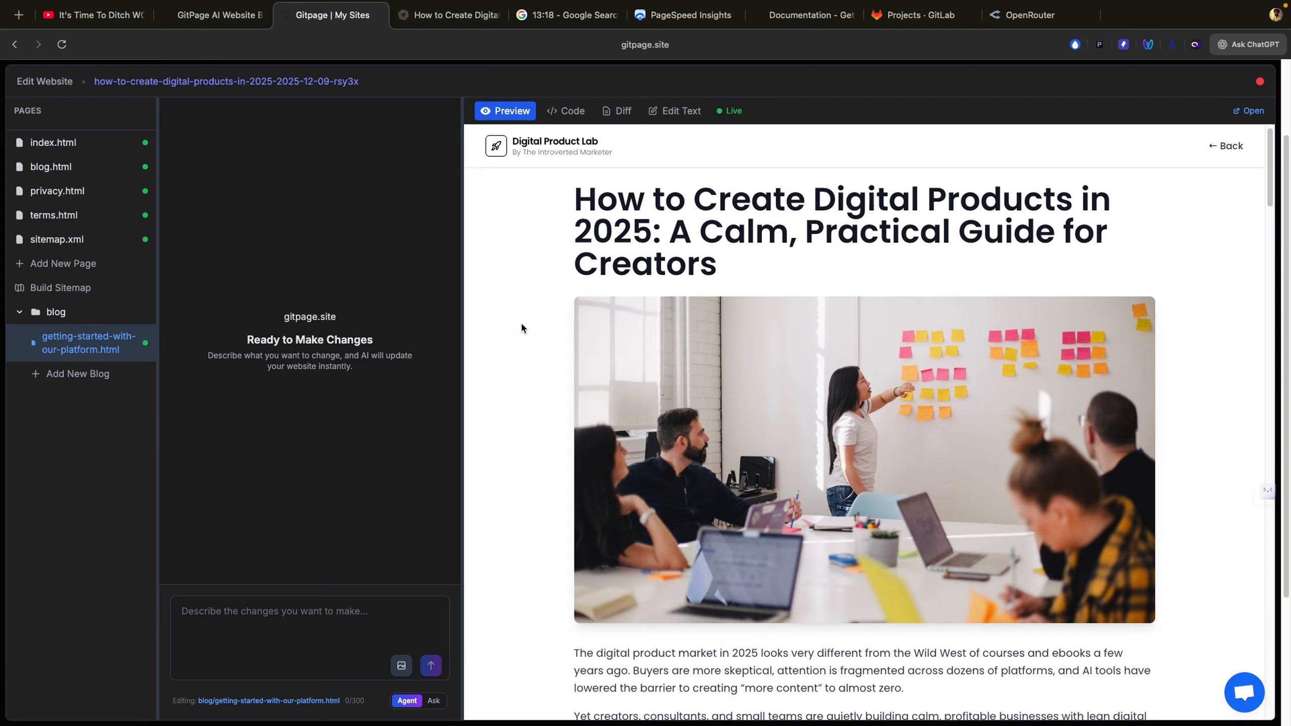
pyautogui.scroll(-5, 521, 328)
pyautogui.scroll(-20, 521, 328)
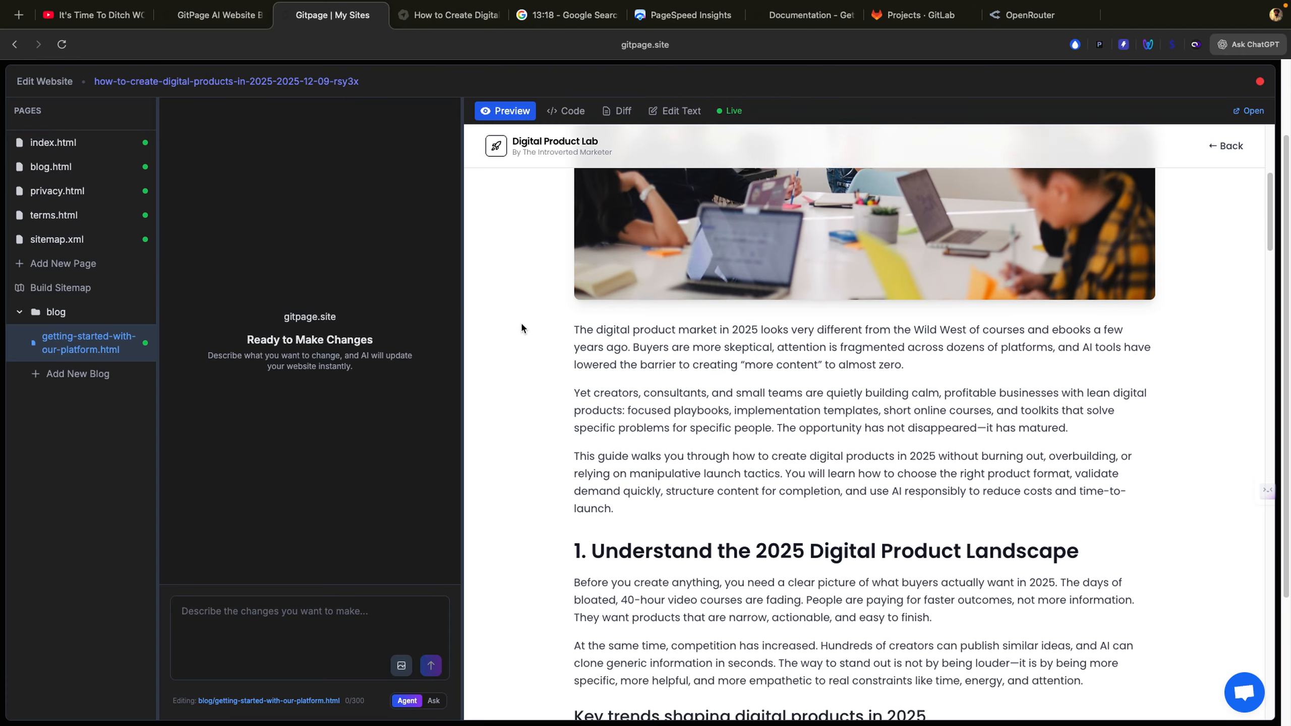
pyautogui.scroll(-20, 522, 326)
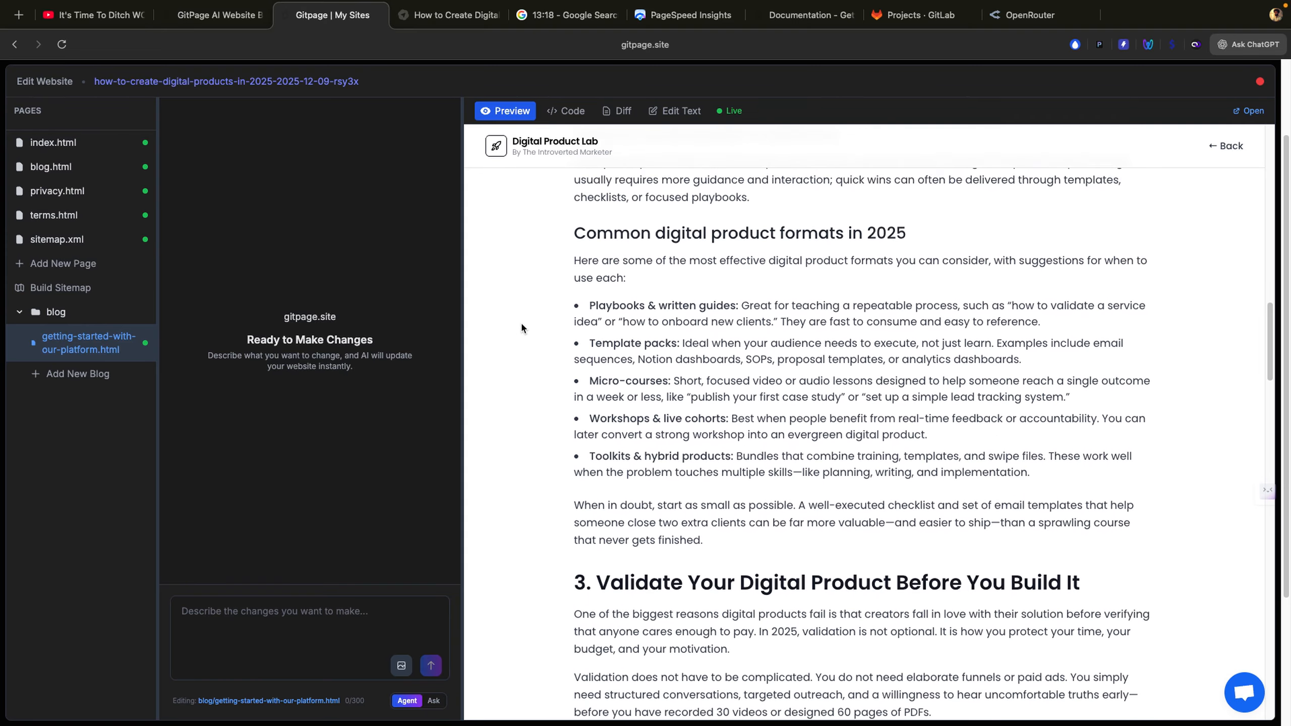
pyautogui.scroll(-15, 521, 328)
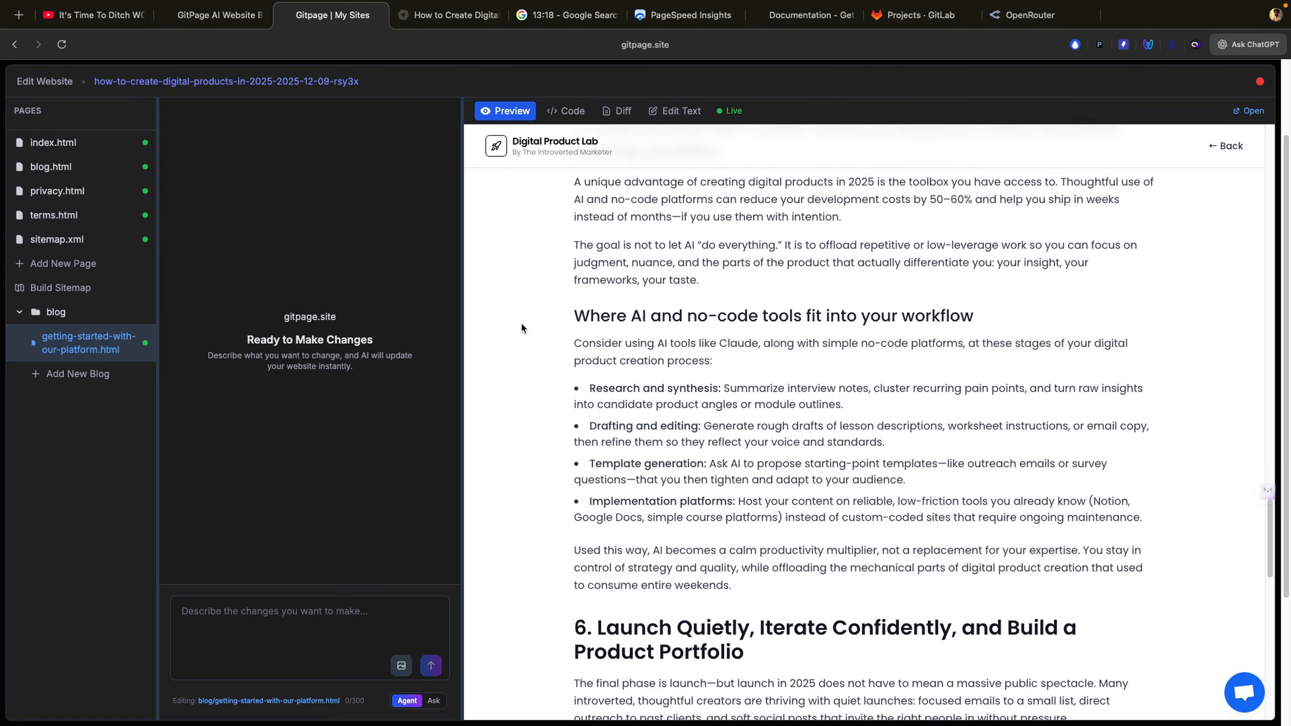
pyautogui.scroll(-5, 521, 328)
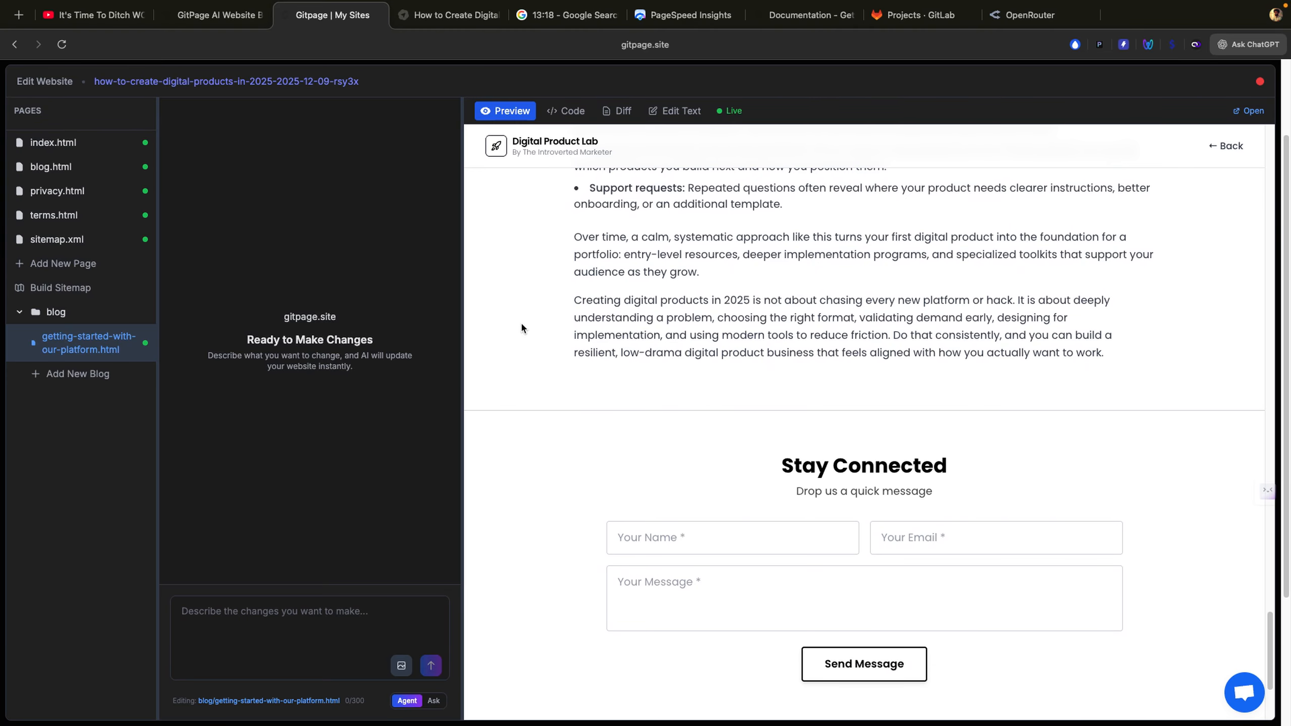
pyautogui.scroll(-5, 547, 308)
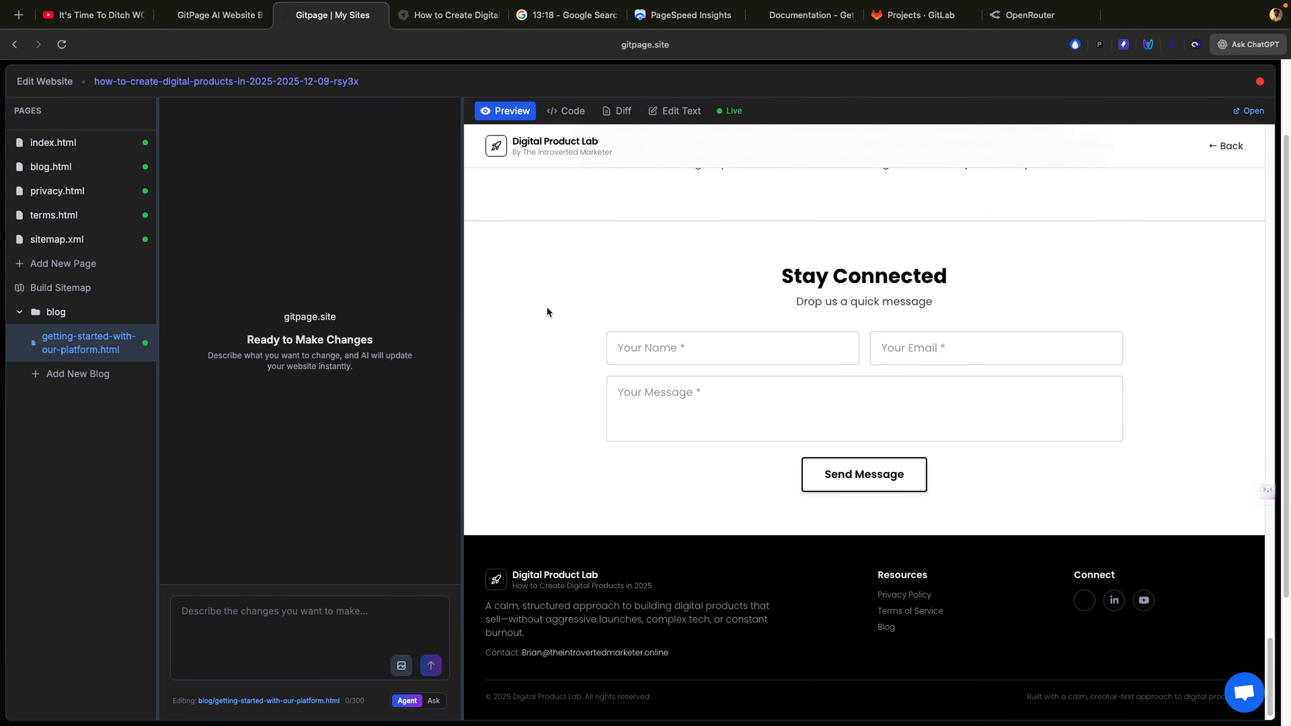
pyautogui.scroll(10, 547, 309)
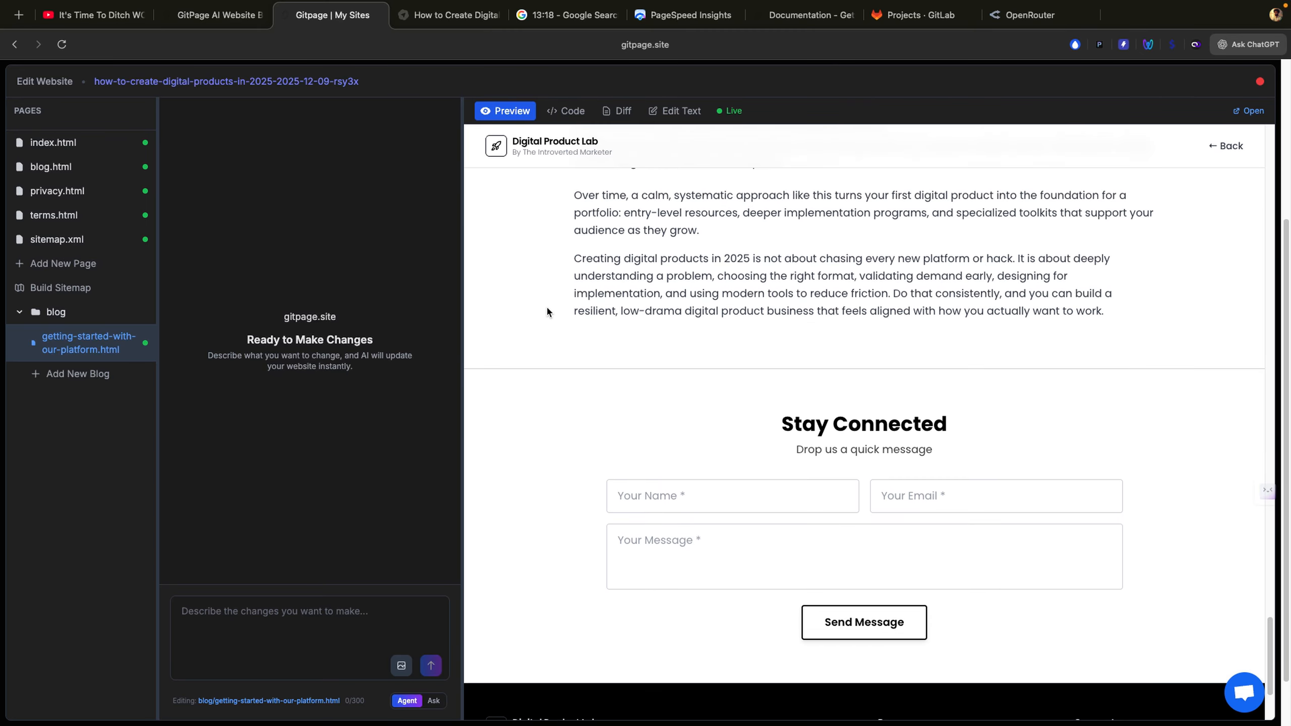
pyautogui.scroll(20, 548, 309)
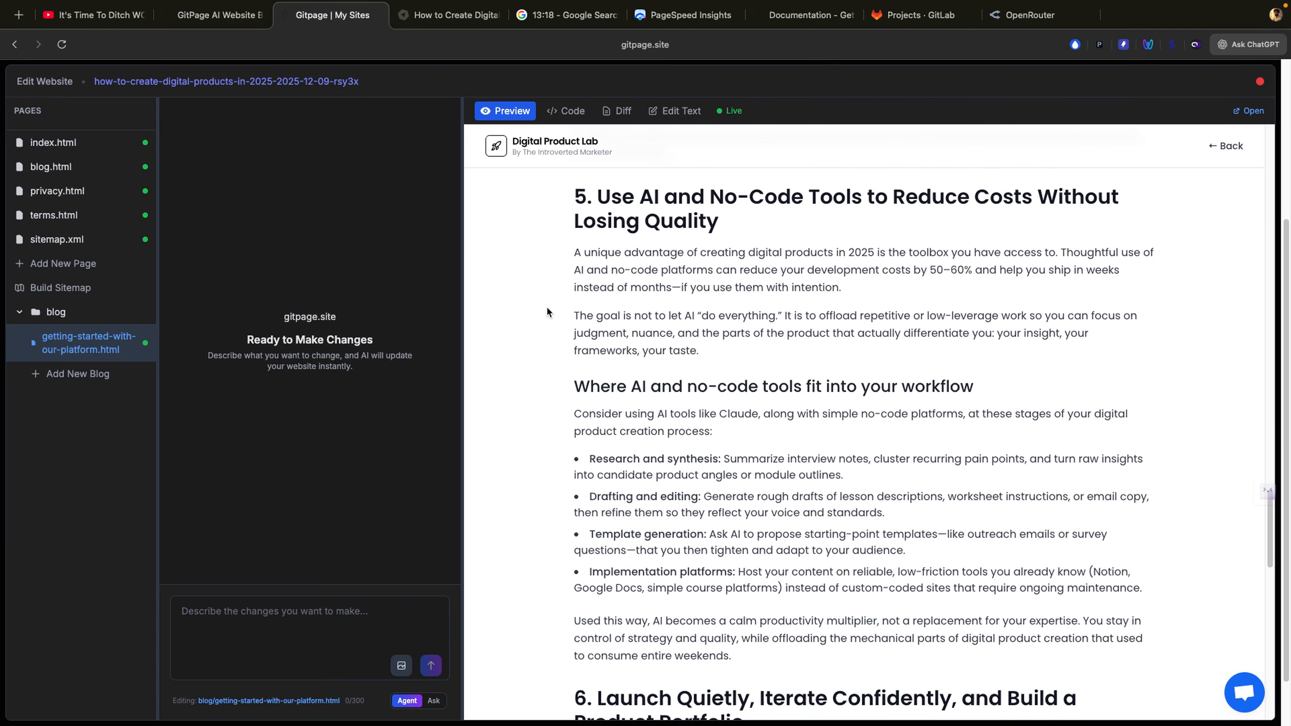
pyautogui.scroll(15, 548, 309)
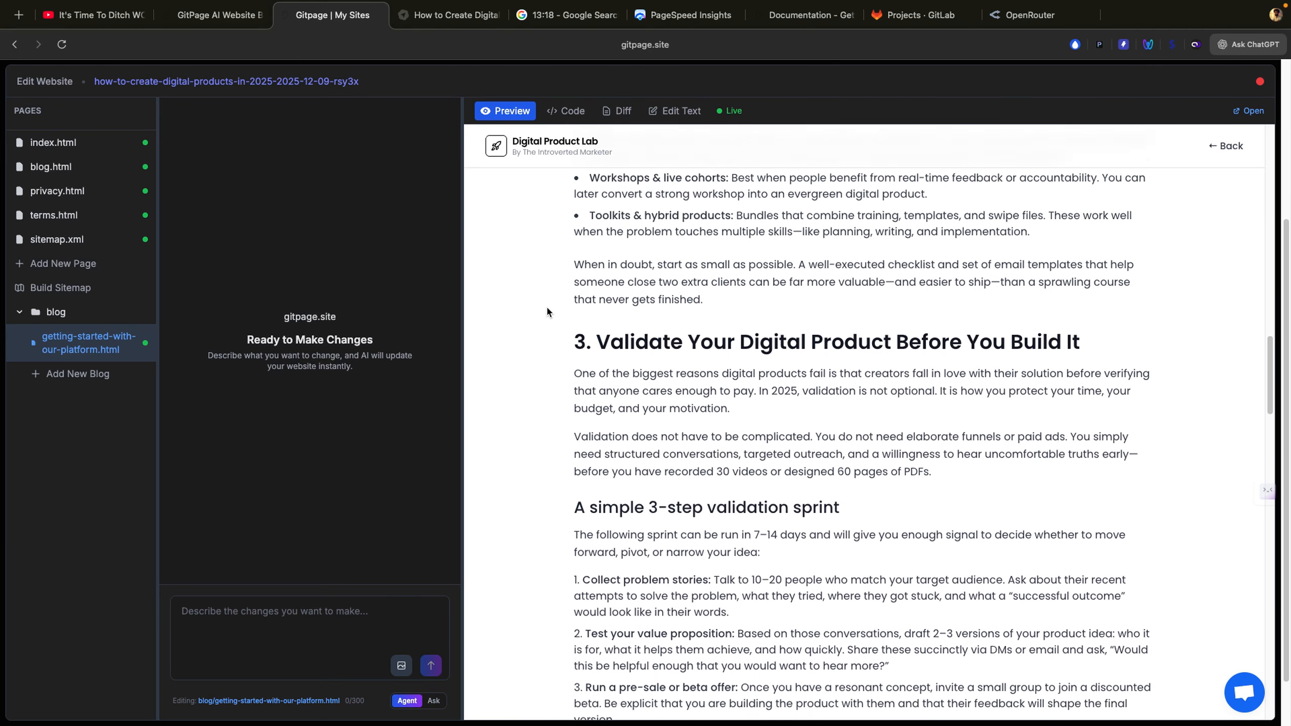
pyautogui.click(112, 149)
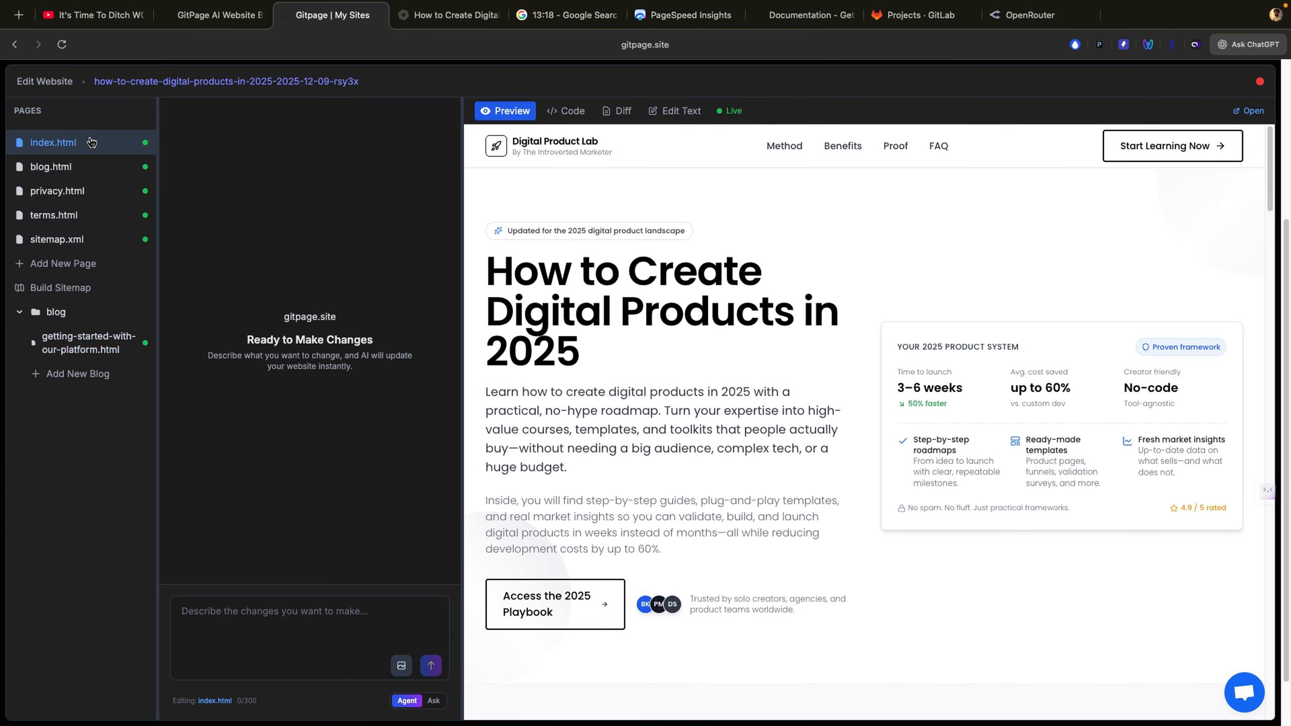
# Step: Switch the assistant to Ask mode and open the Create a New Blog form
pyautogui.click(252, 616)
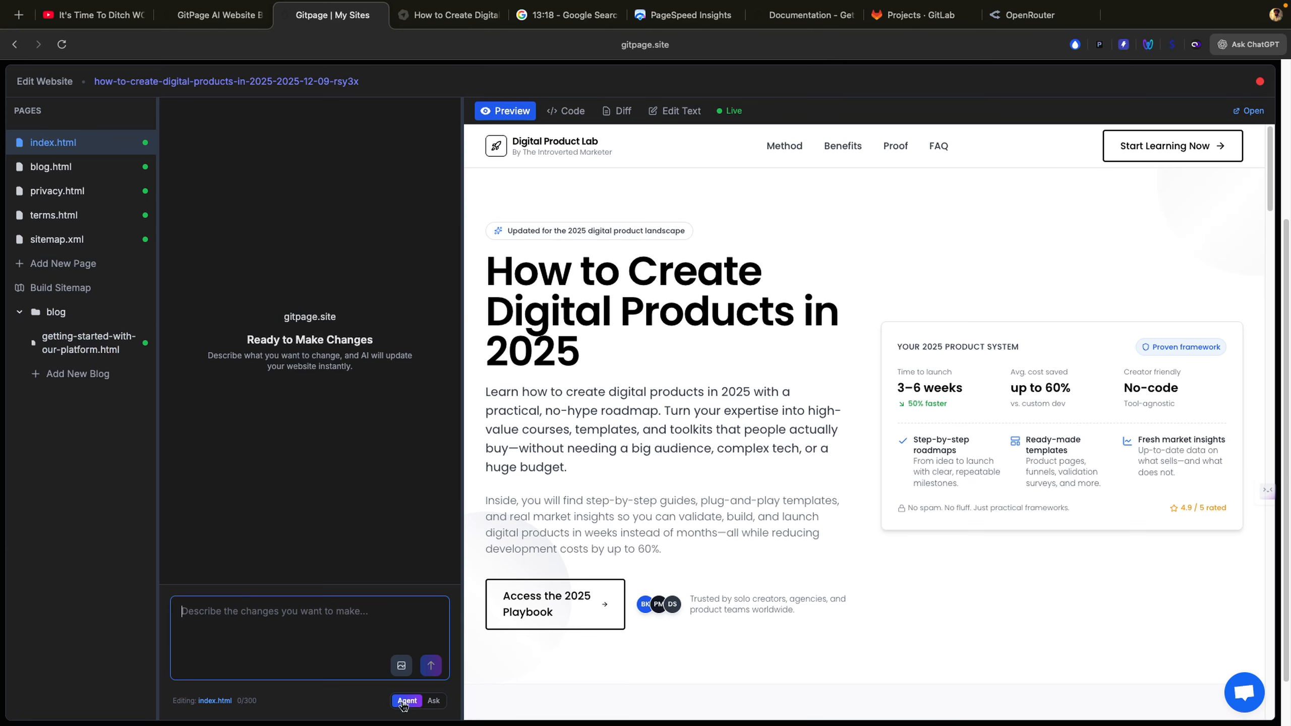
pyautogui.click(432, 703)
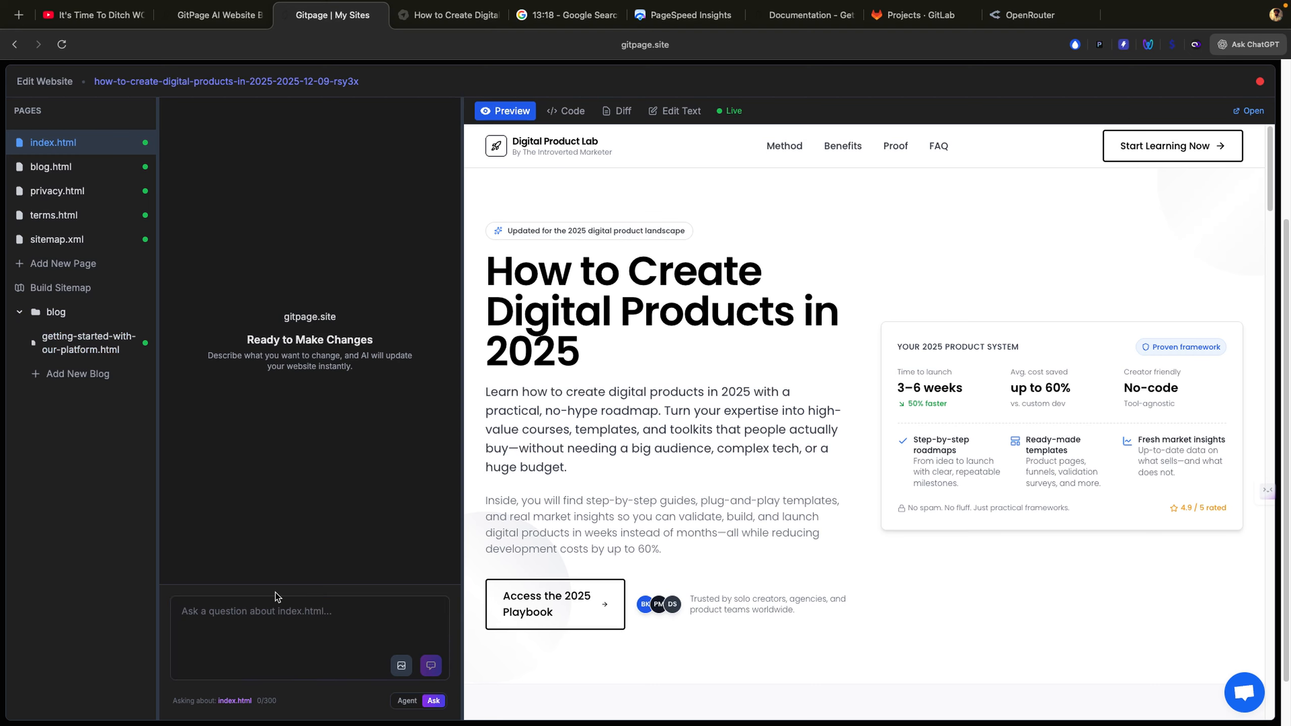
pyautogui.click(93, 381)
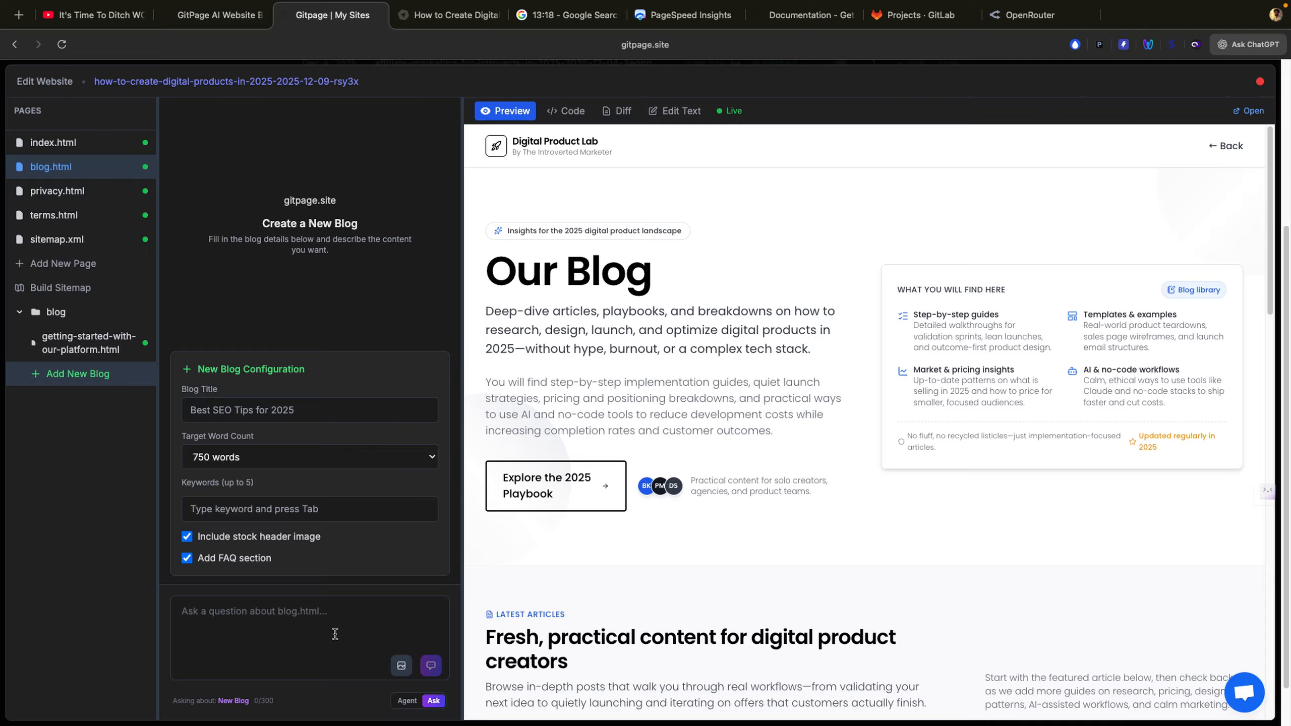
# Step: Switch the assistant to Agent mode and title the blog 'Creating Digital Products'
pyautogui.click(260, 416)
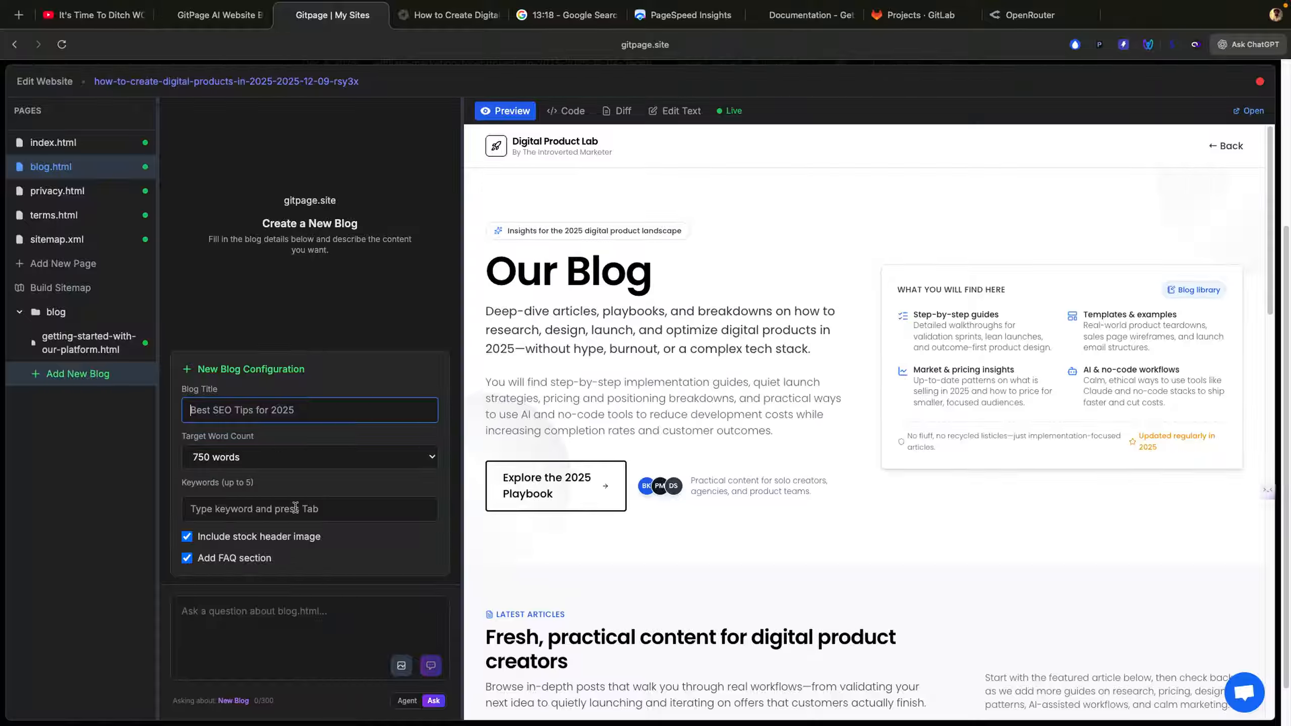
pyautogui.click(407, 702)
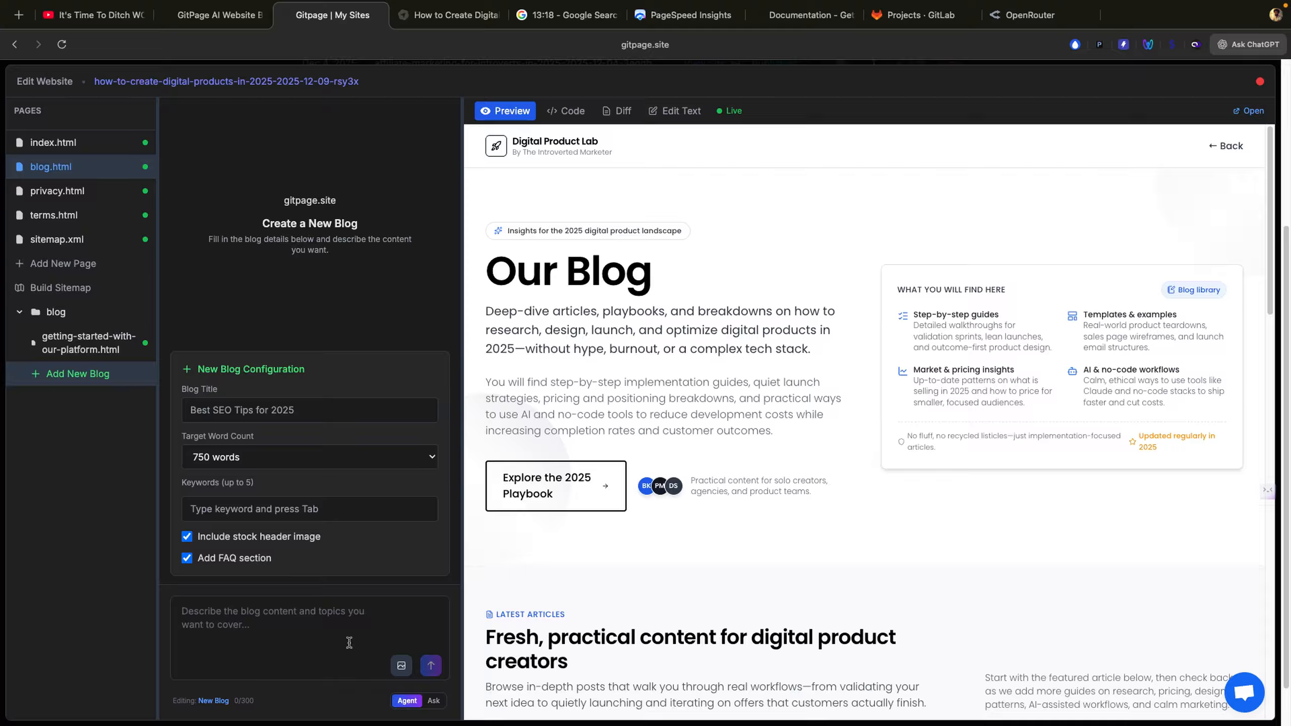
pyautogui.click(296, 611)
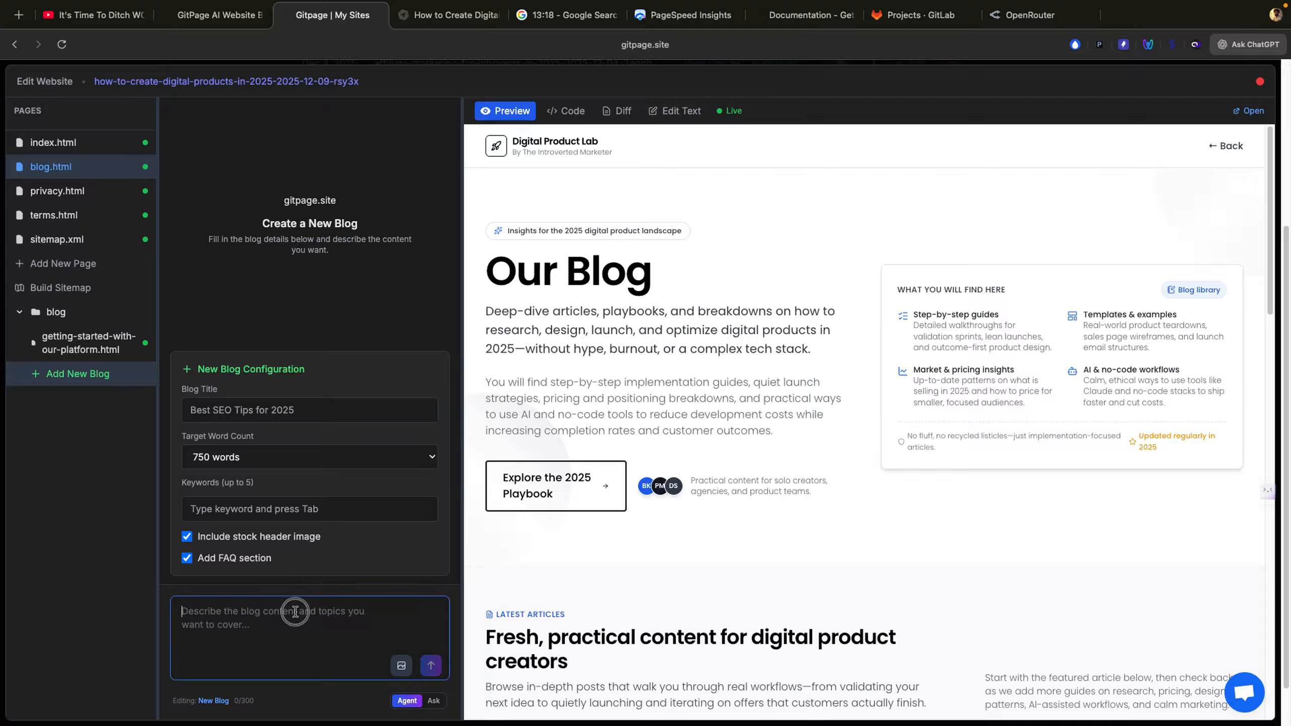
pyautogui.click(229, 416)
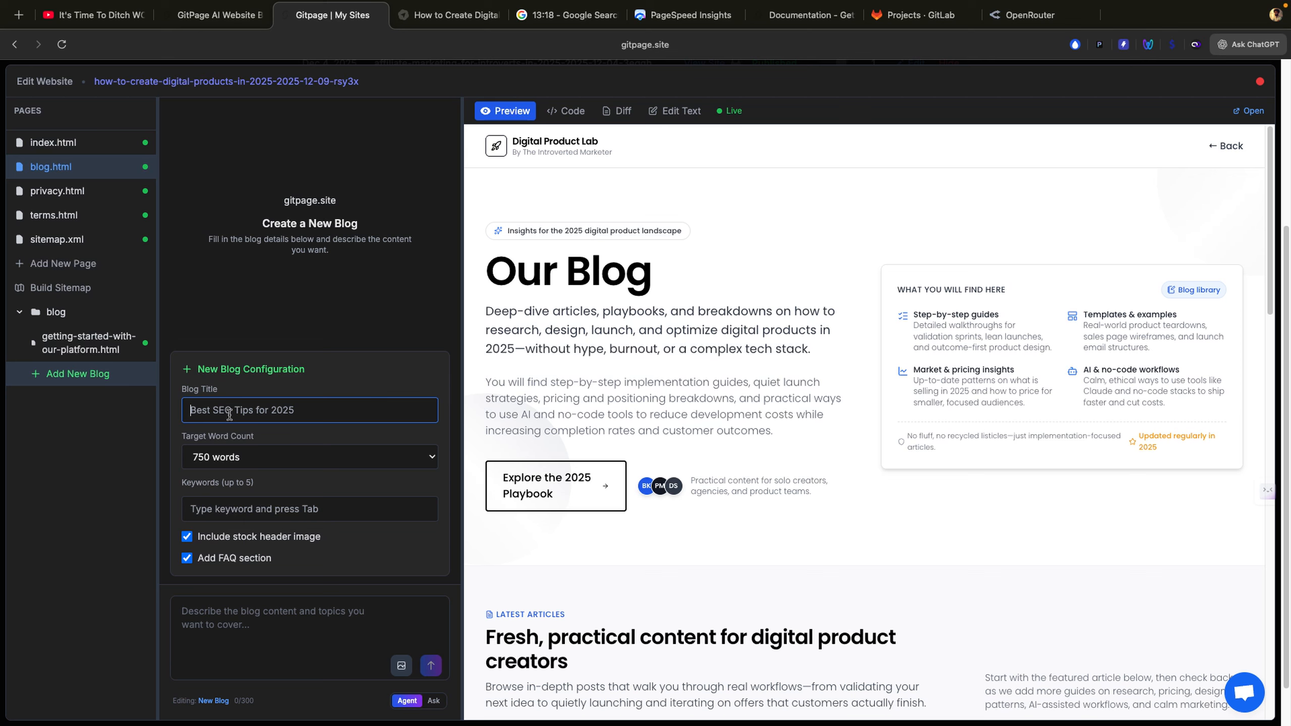
pyautogui.write('Creating D')
pyautogui.write('igital Products')
# Step: Dictate a content description covering digital product types and target audiences
pyautogui.click(224, 520)
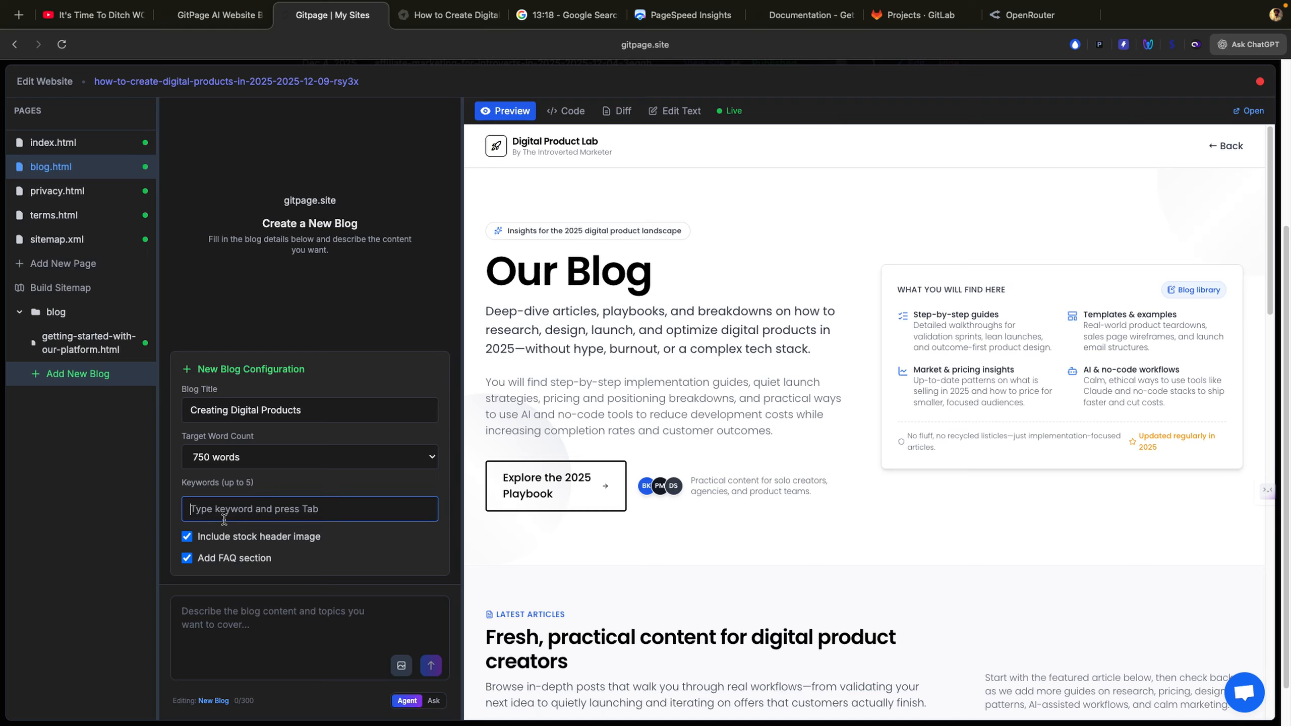
pyautogui.click(205, 620)
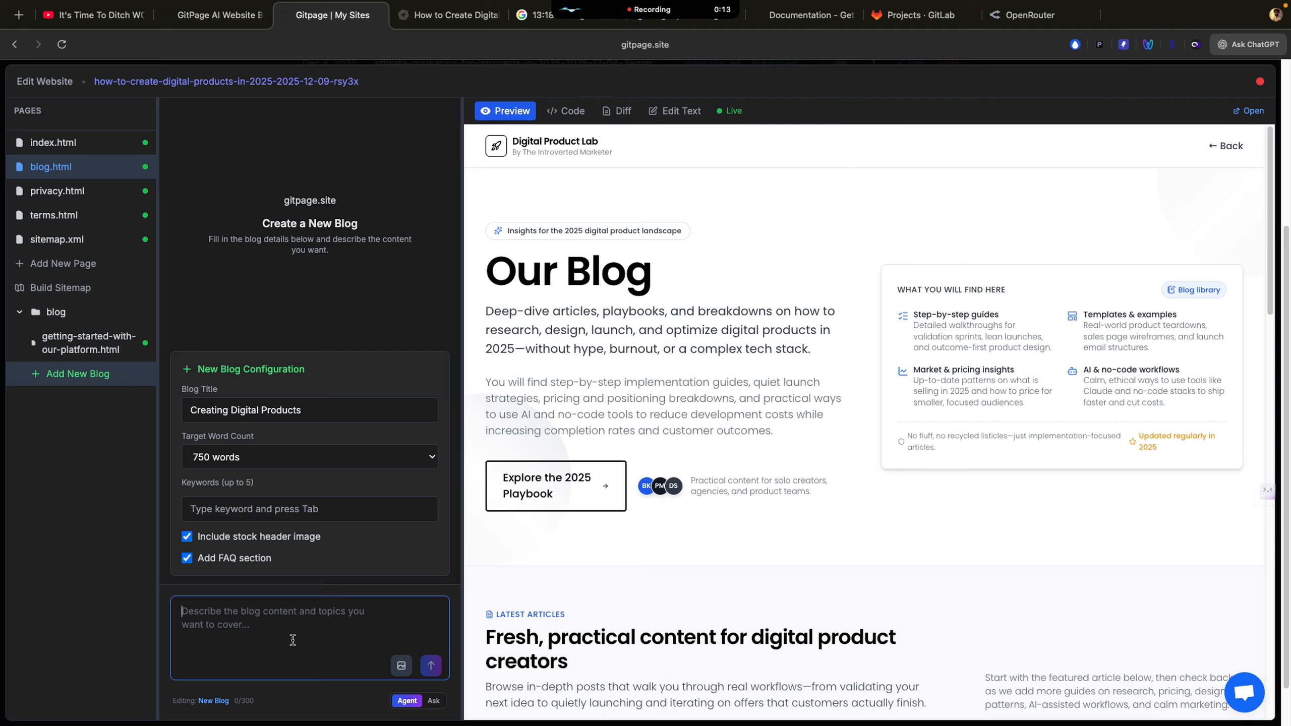
pyautogui.hotkey('alt', 'space')
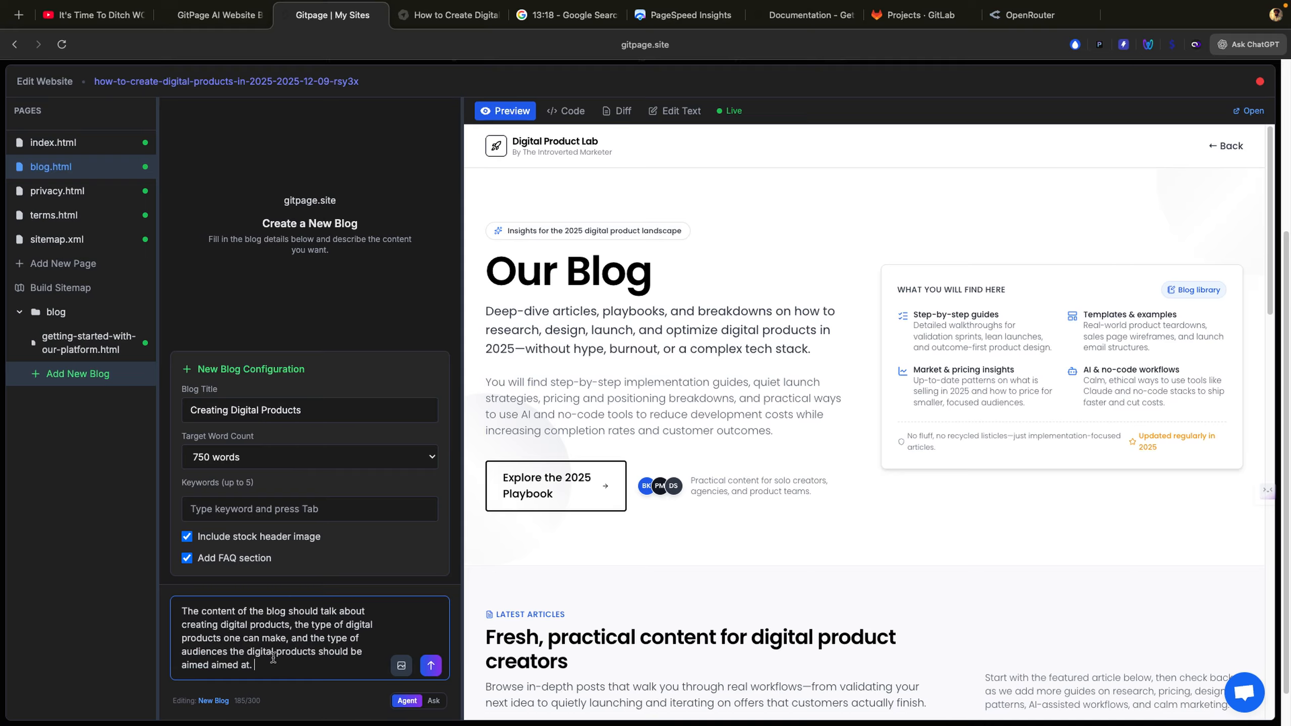
# Step: Set the blog's target word count to 500 words
pyautogui.click(402, 666)
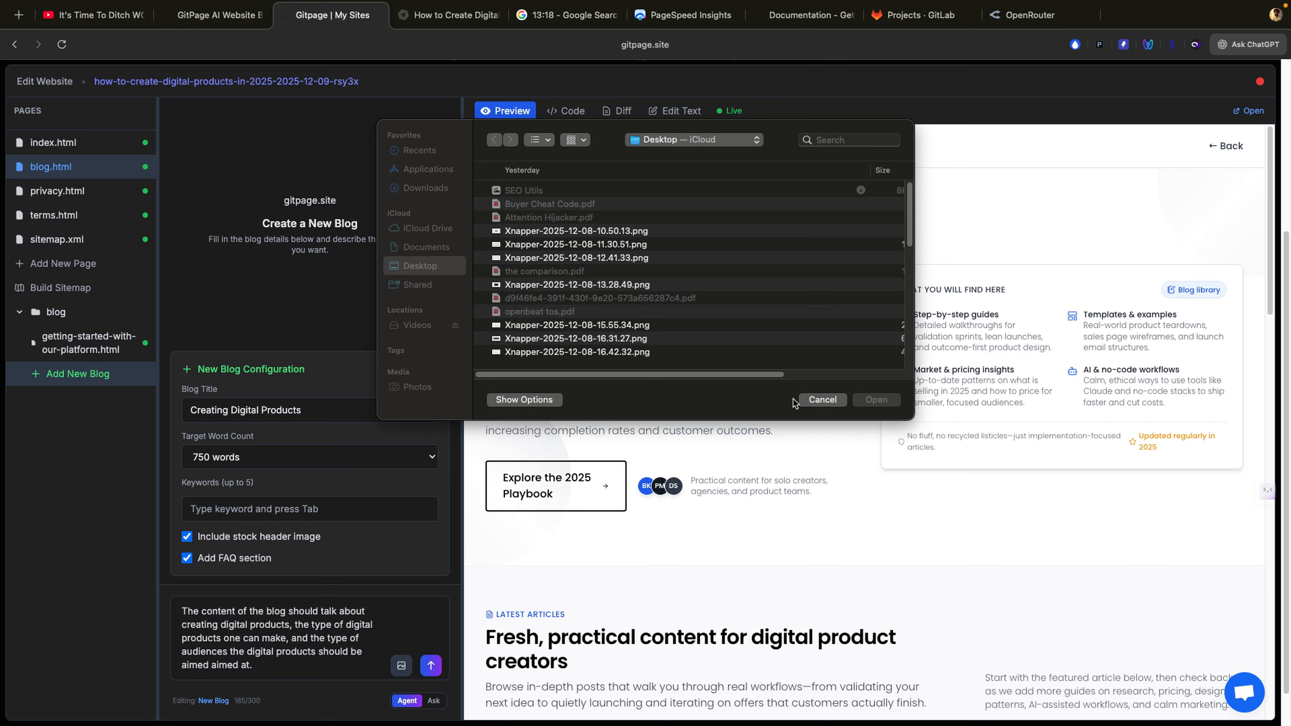
pyautogui.click(822, 400)
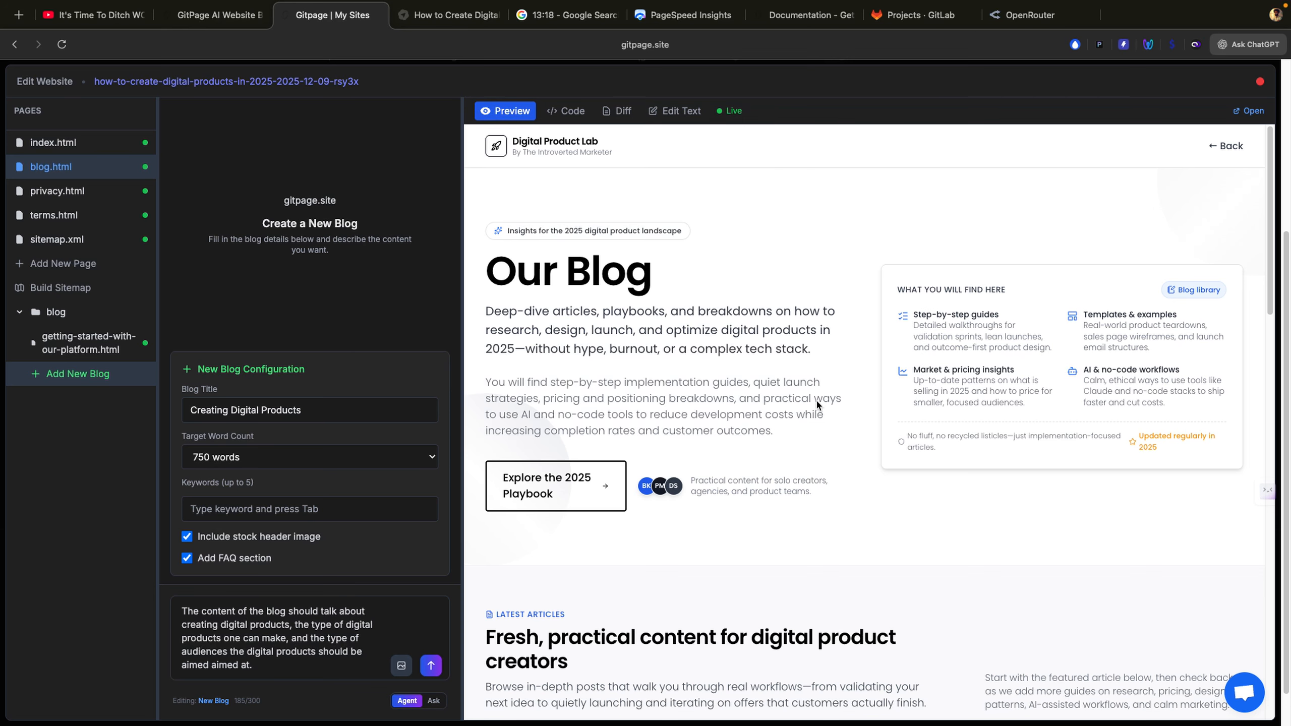
pyautogui.click(431, 666)
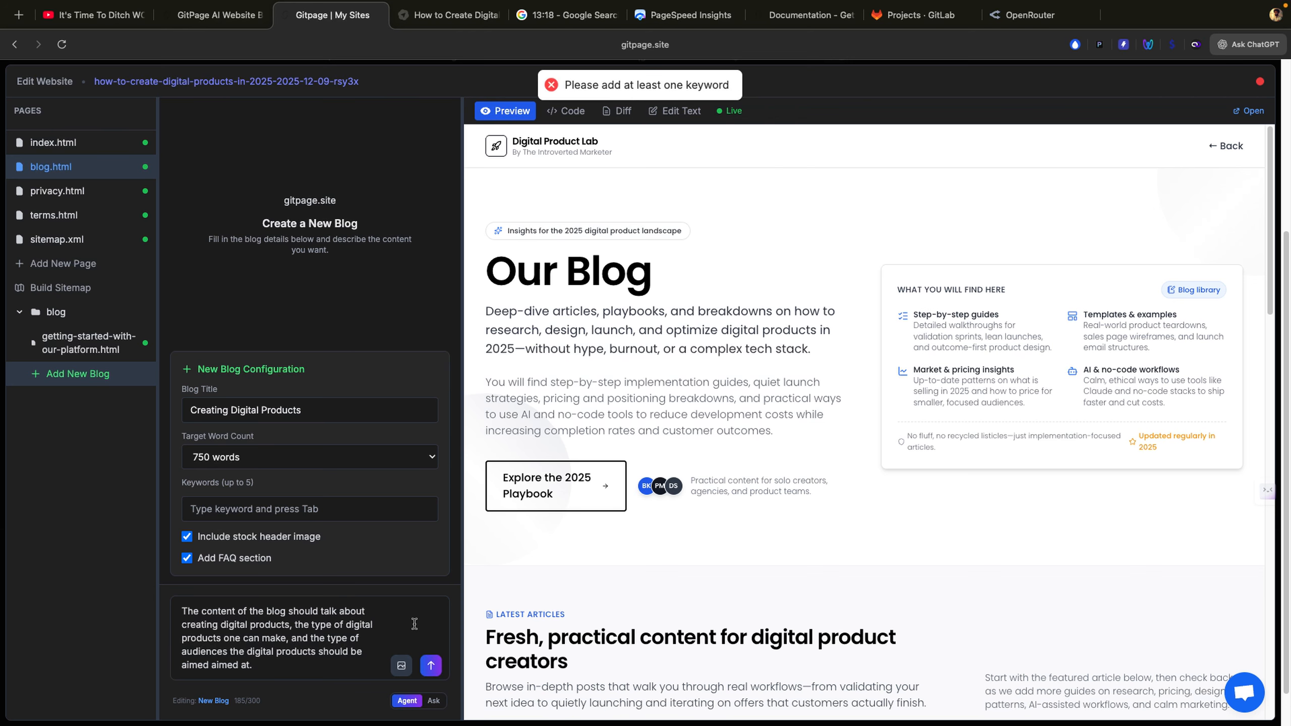
pyautogui.click(313, 500)
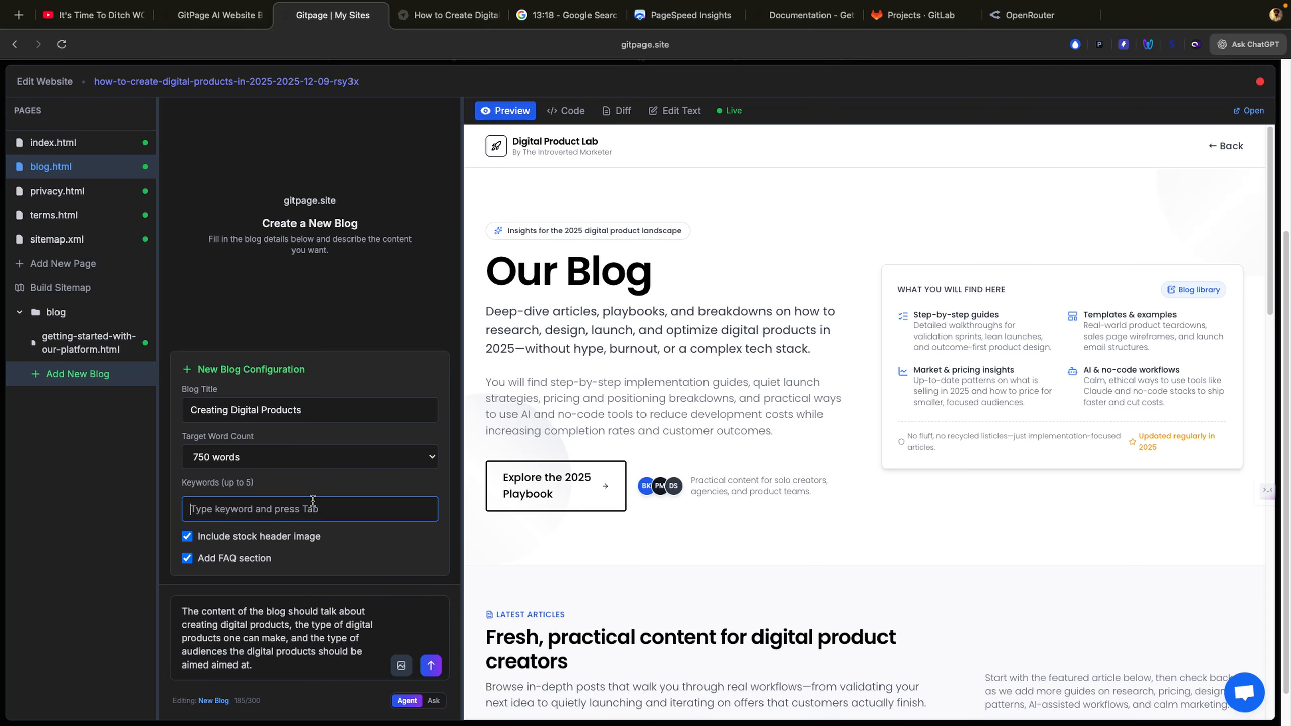
pyautogui.write('uu')
pyautogui.press('BackSpace')
pyautogui.press('BackSpace')
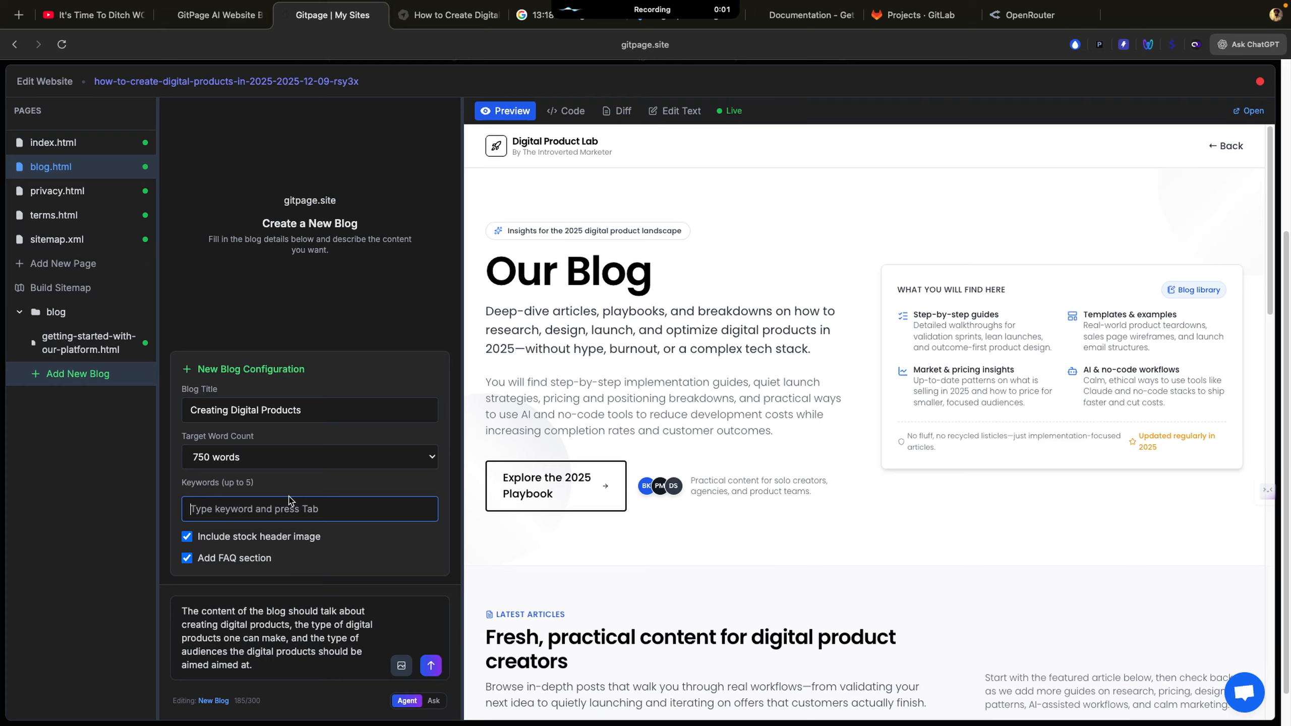
pyautogui.write('Digital product.')
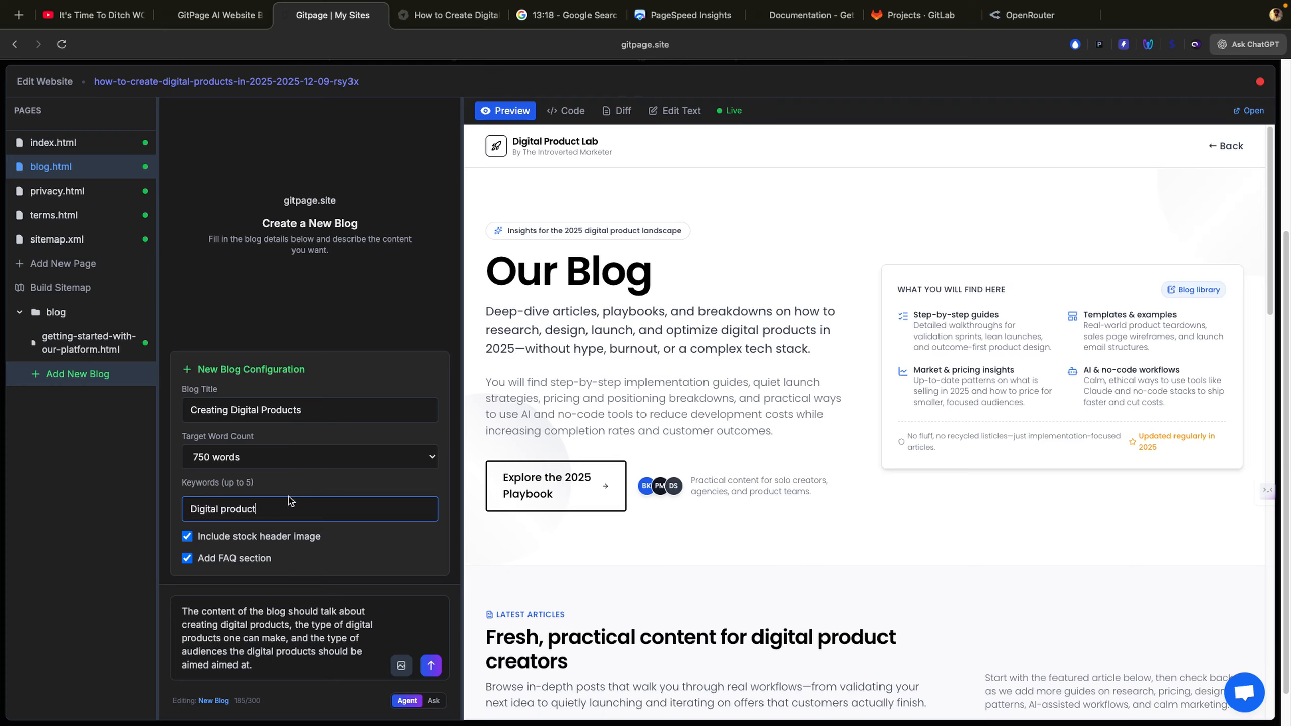
pyautogui.click(436, 674)
pyautogui.click(339, 512)
pyautogui.click(417, 456)
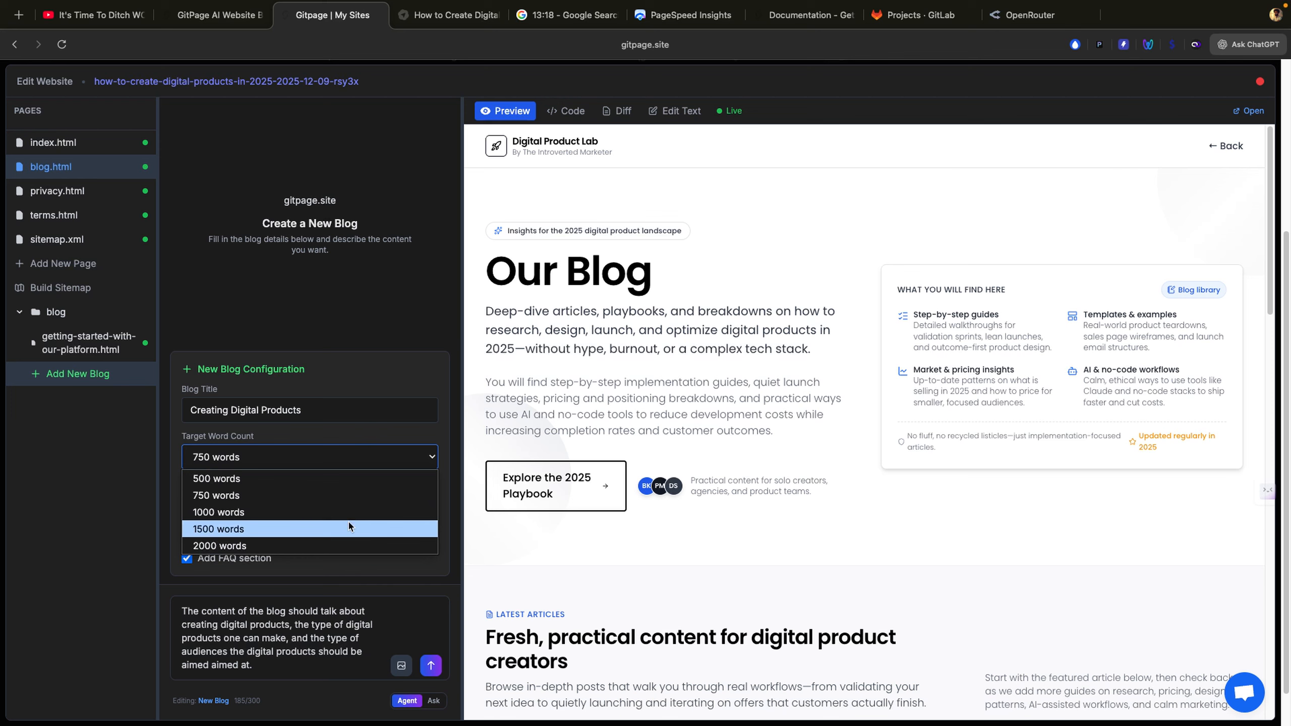
pyautogui.click(306, 482)
# Step: Tag keywords Digital product, Digital product creation, How to create a digital product, Learn how to create a digital product, and submit
pyautogui.click(289, 510)
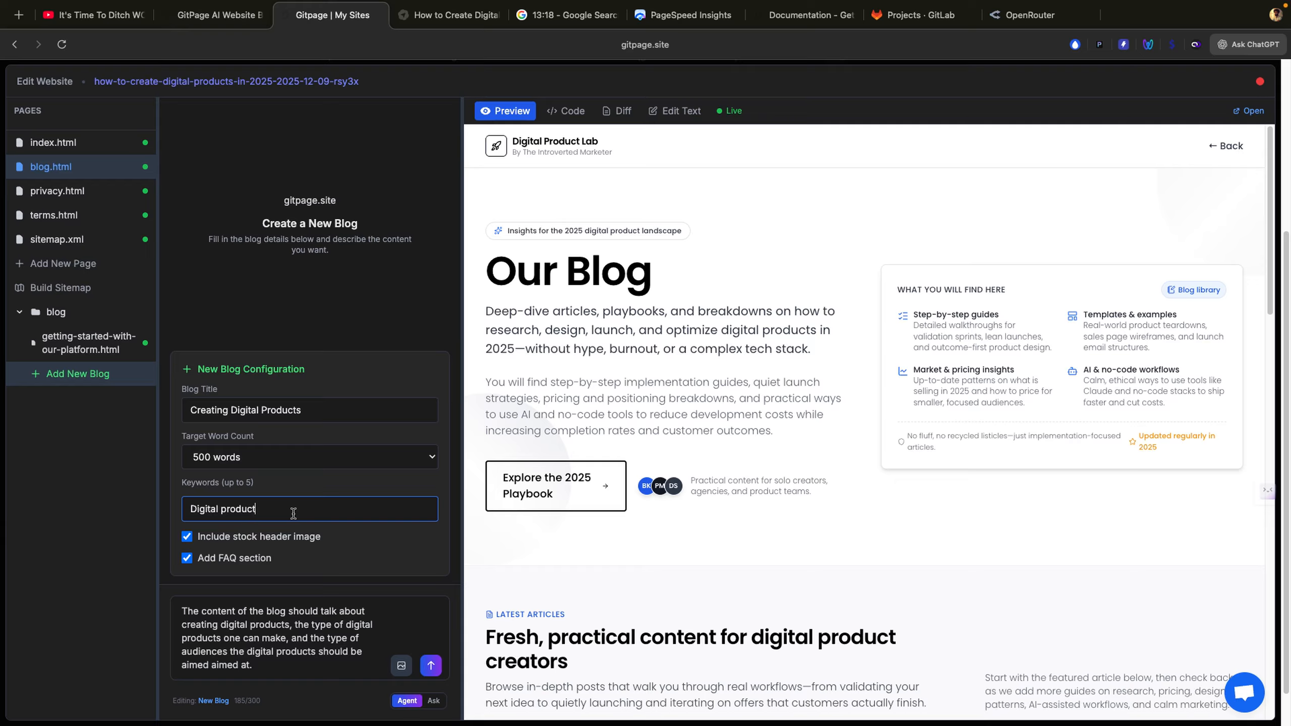
pyautogui.moveTo(277, 509); pyautogui.dragTo(152, 503)
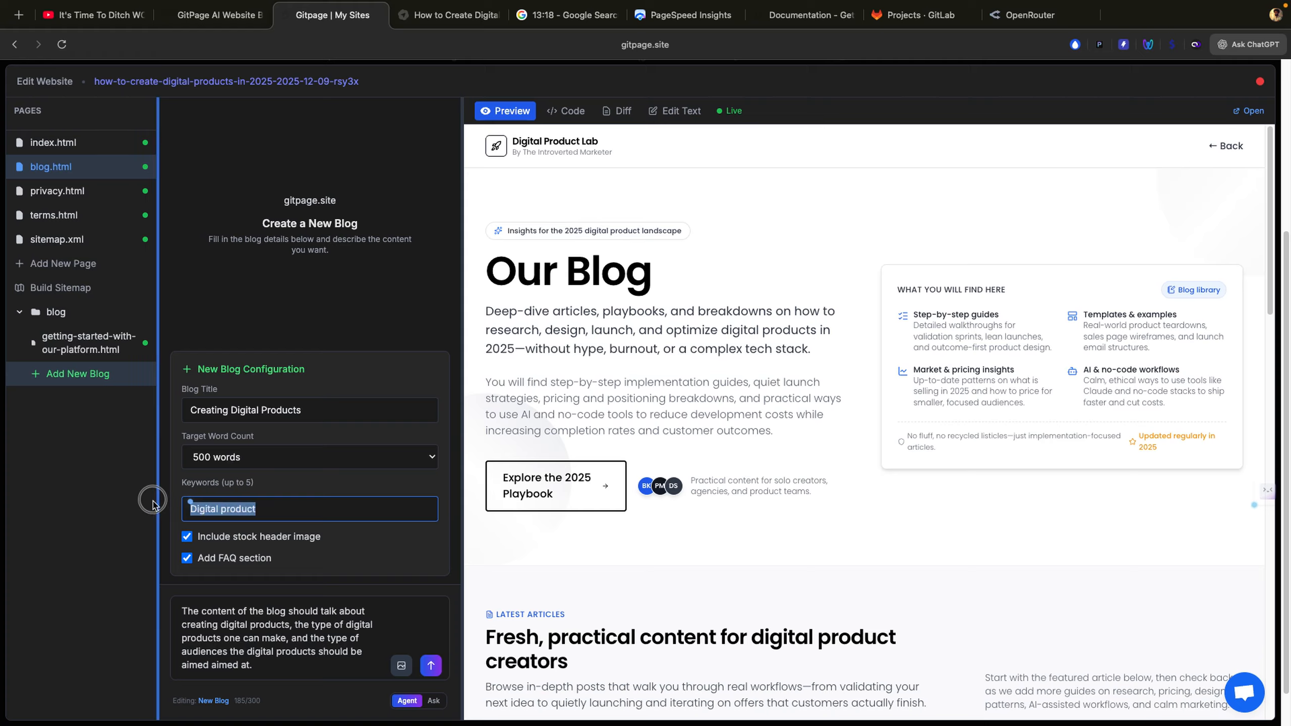
pyautogui.press('BackSpace')
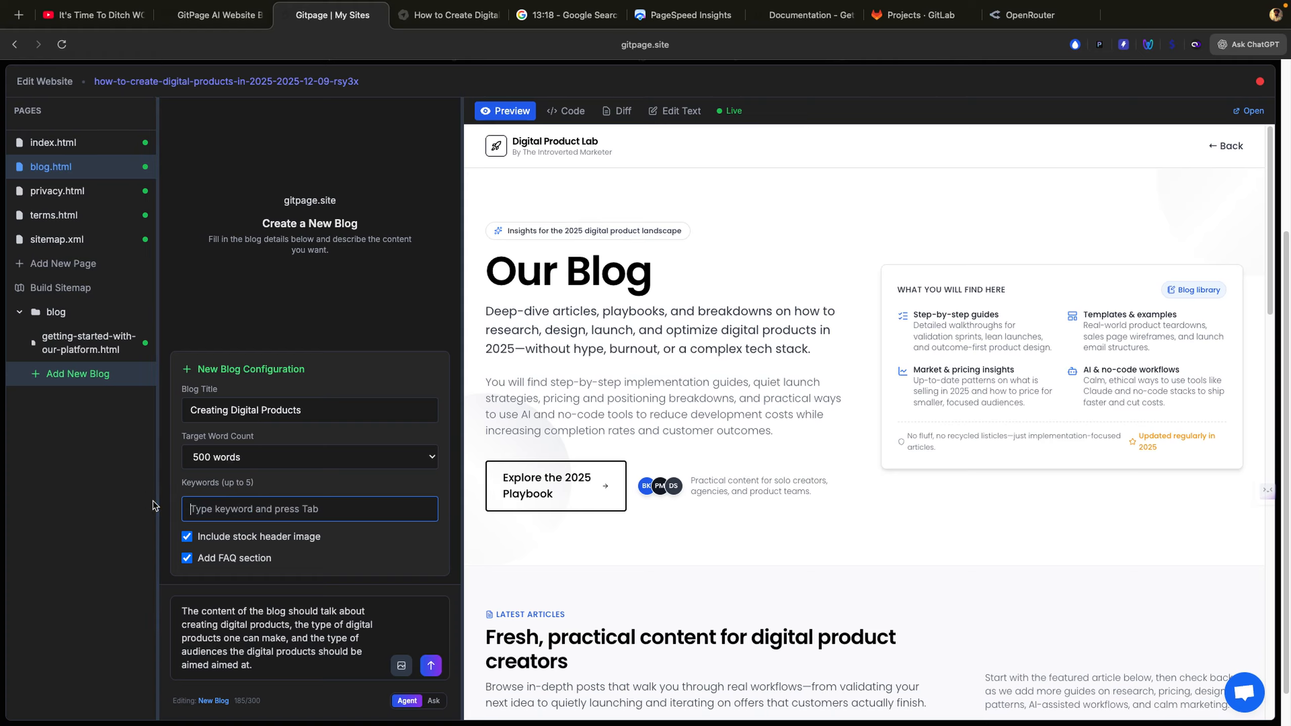
pyautogui.write('Digital product')
pyautogui.press('Tab')
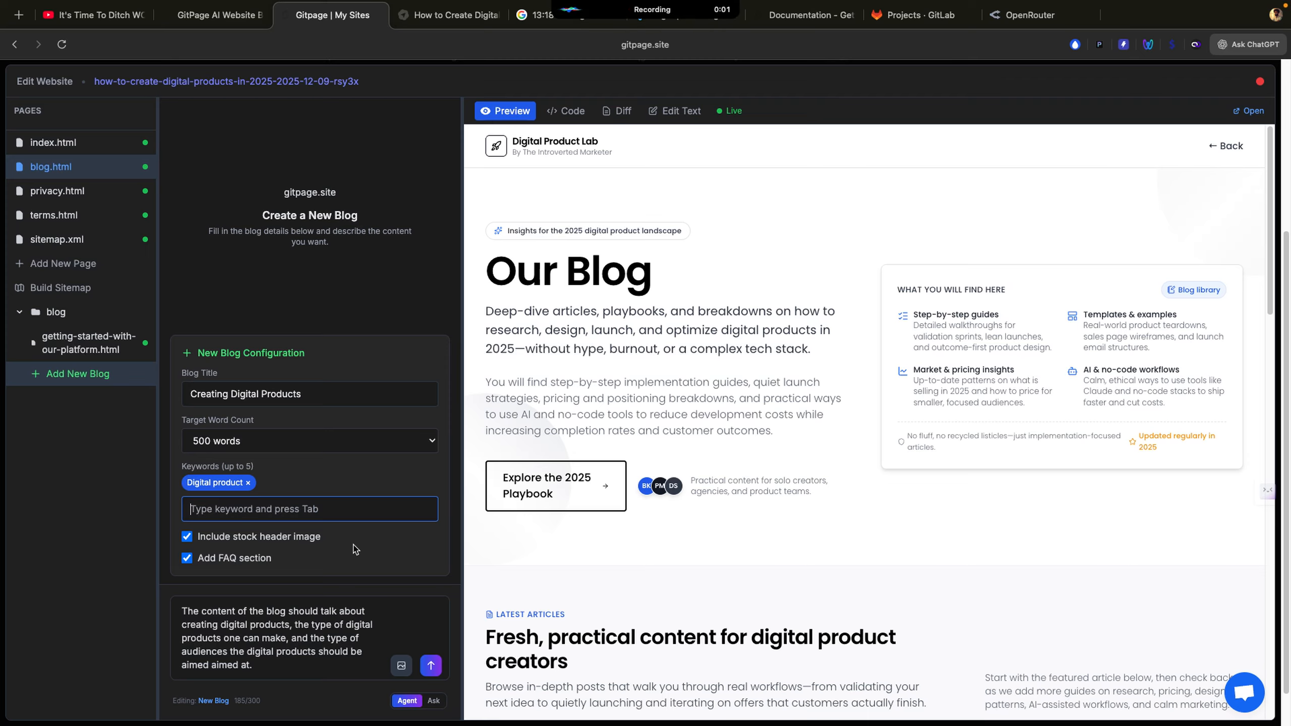
pyautogui.write('Digital product creation.')
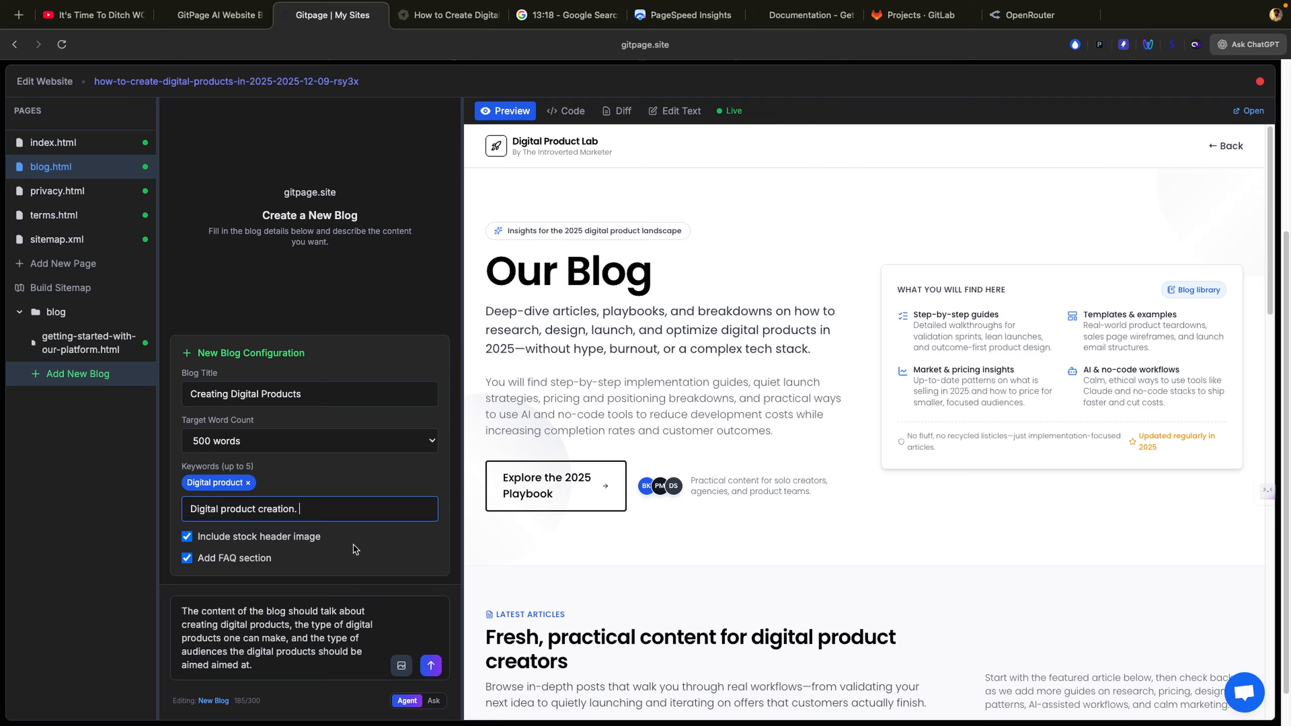
pyautogui.press('Tab')
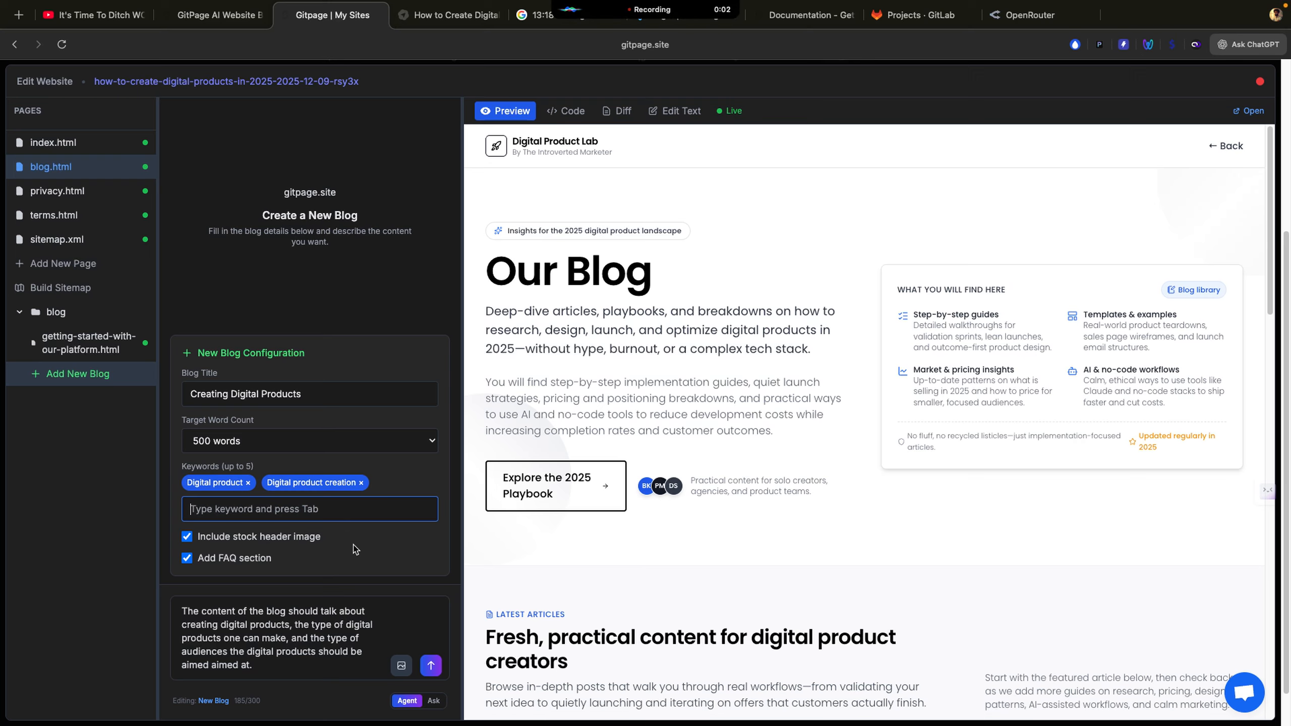
pyautogui.write('How to create a digital product.')
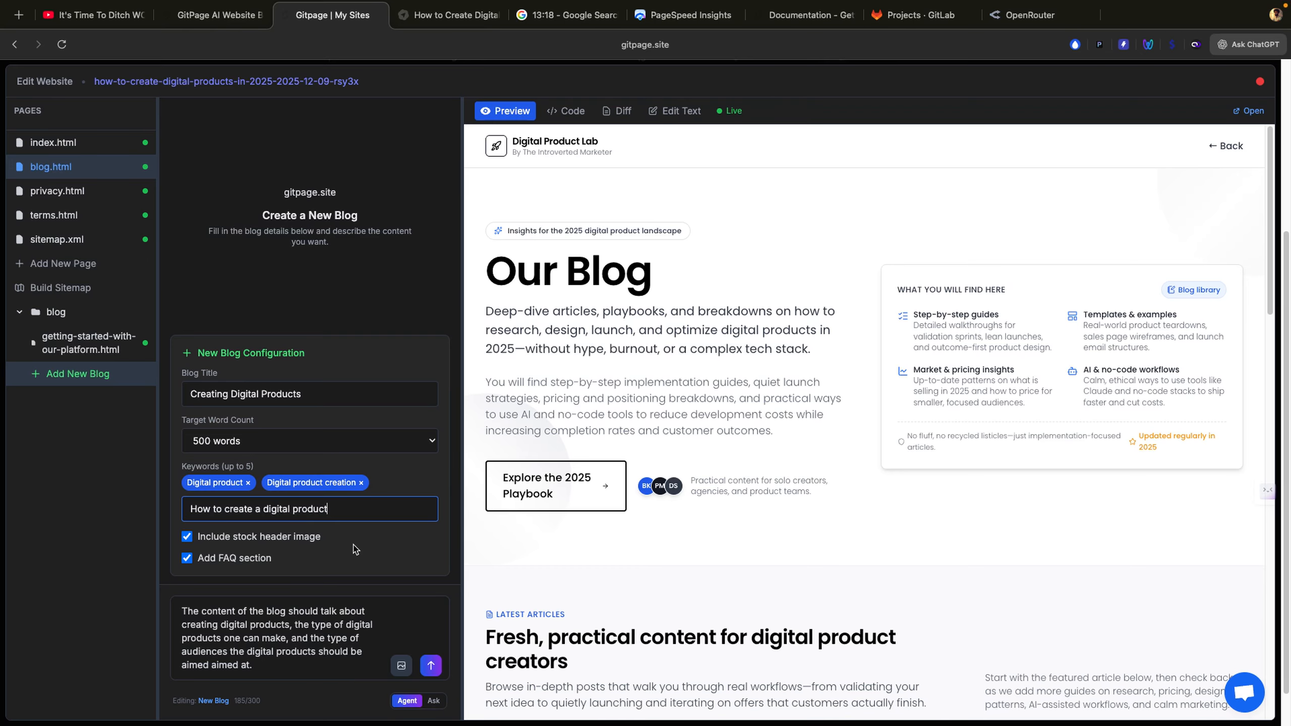
pyautogui.press('Tab')
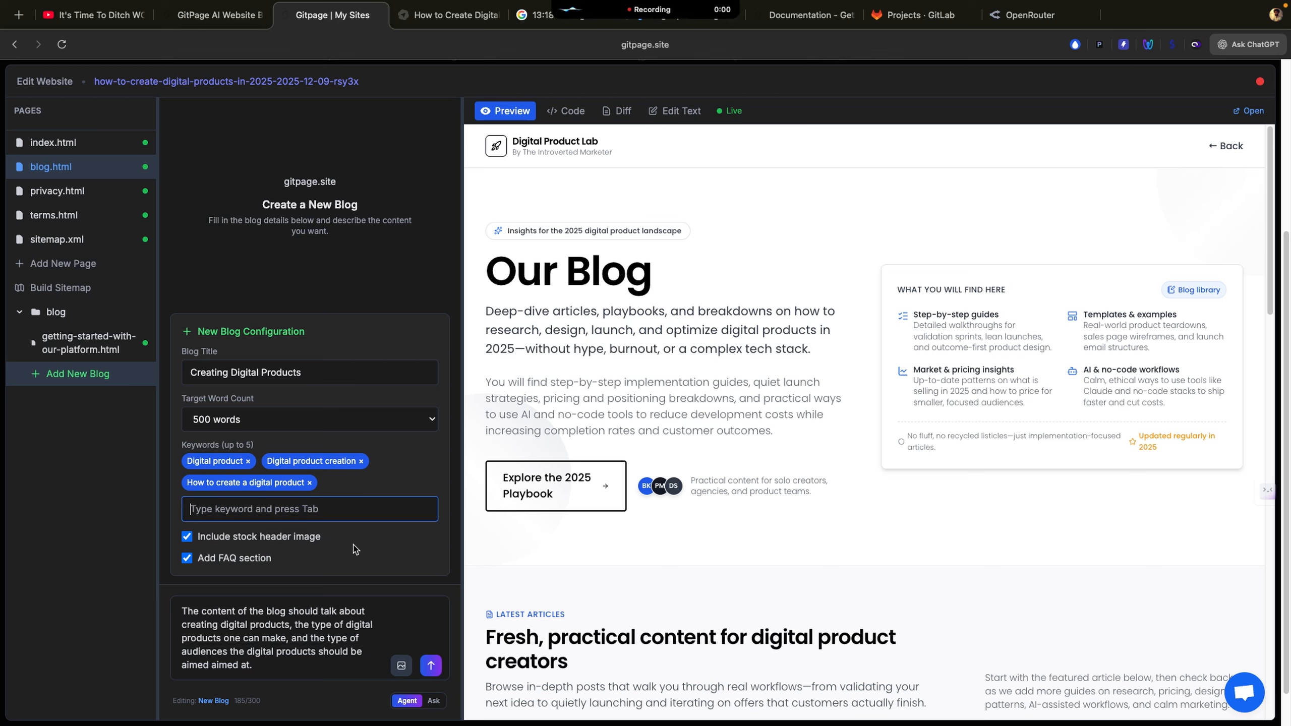
pyautogui.write('Learn how to create a digital product.')
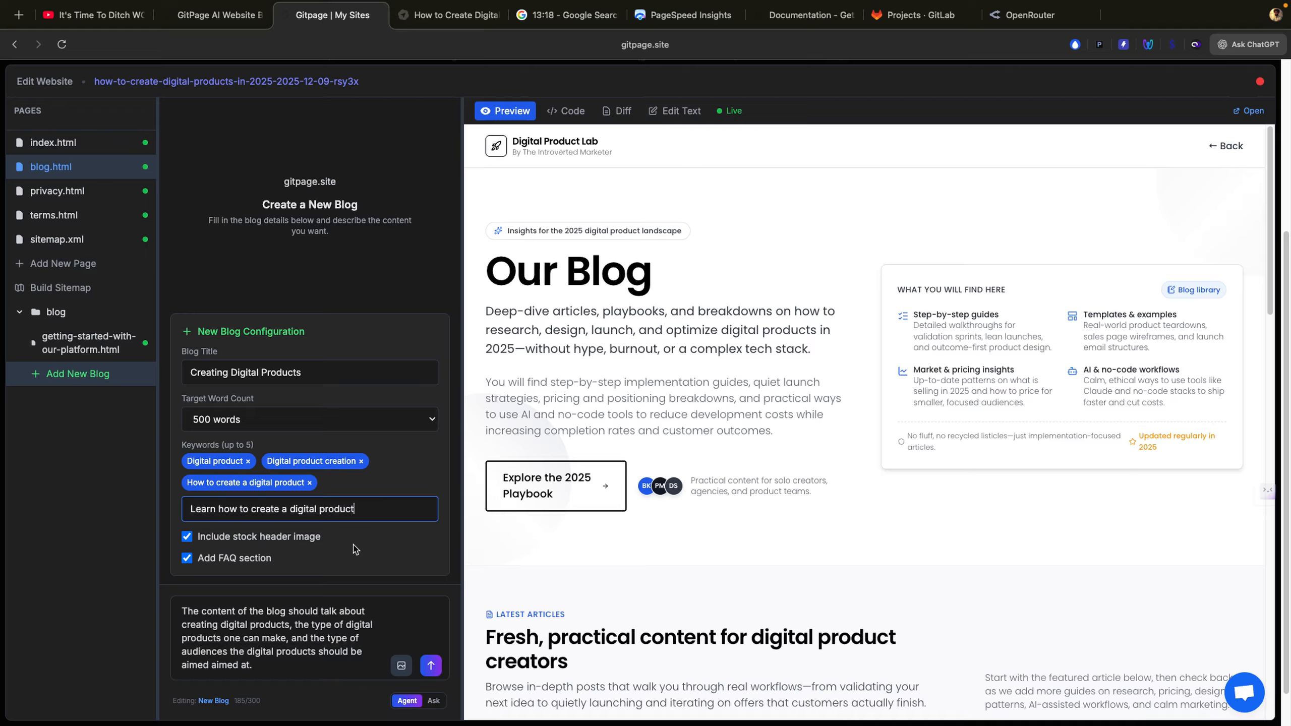
pyautogui.press('Return')
pyautogui.click(427, 669)
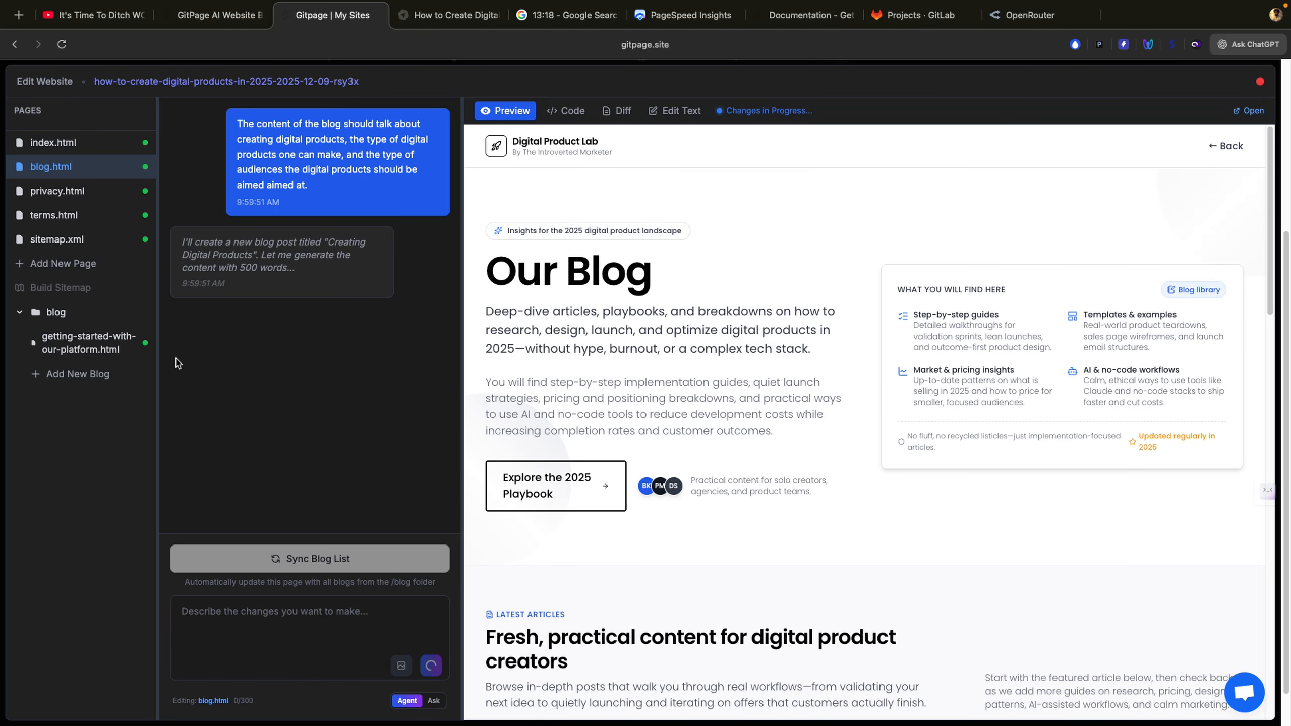
# Step: Scroll the chat to confirm creating-digital-products.html was created in the blog folder and published
pyautogui.scroll(-6, 769, 394)
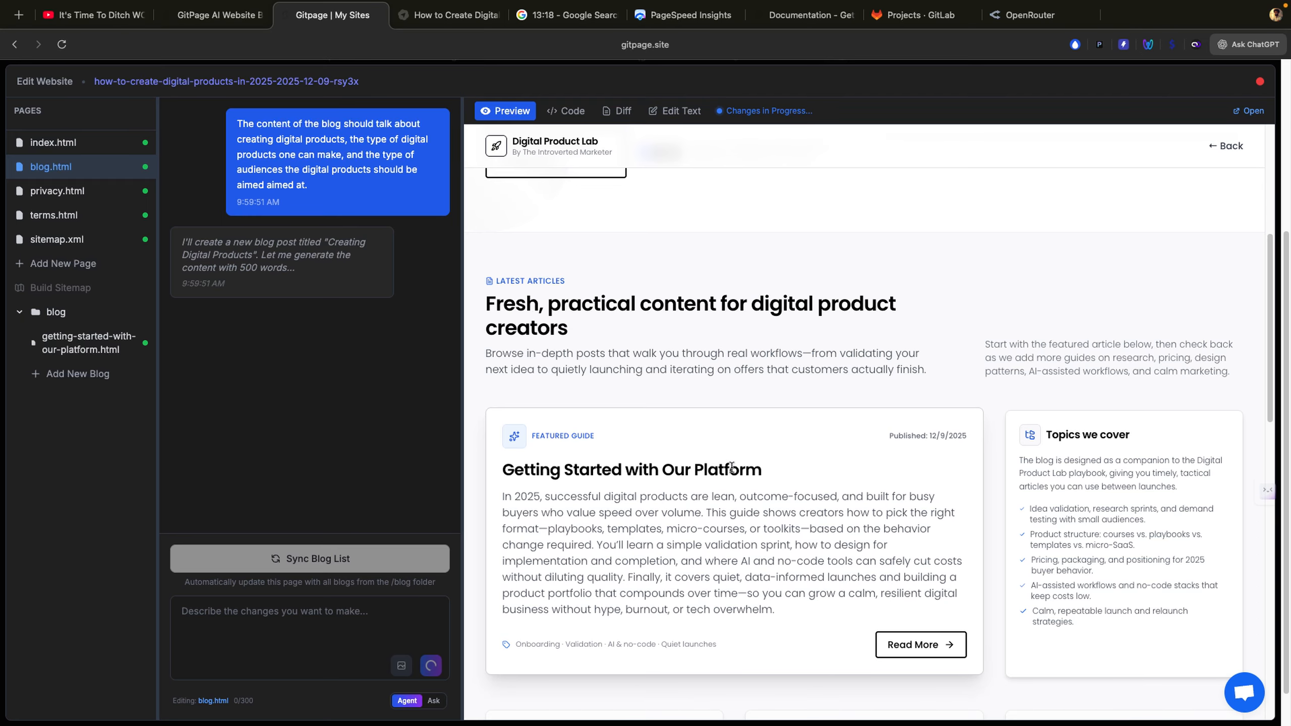
pyautogui.scroll(5, 744, 367)
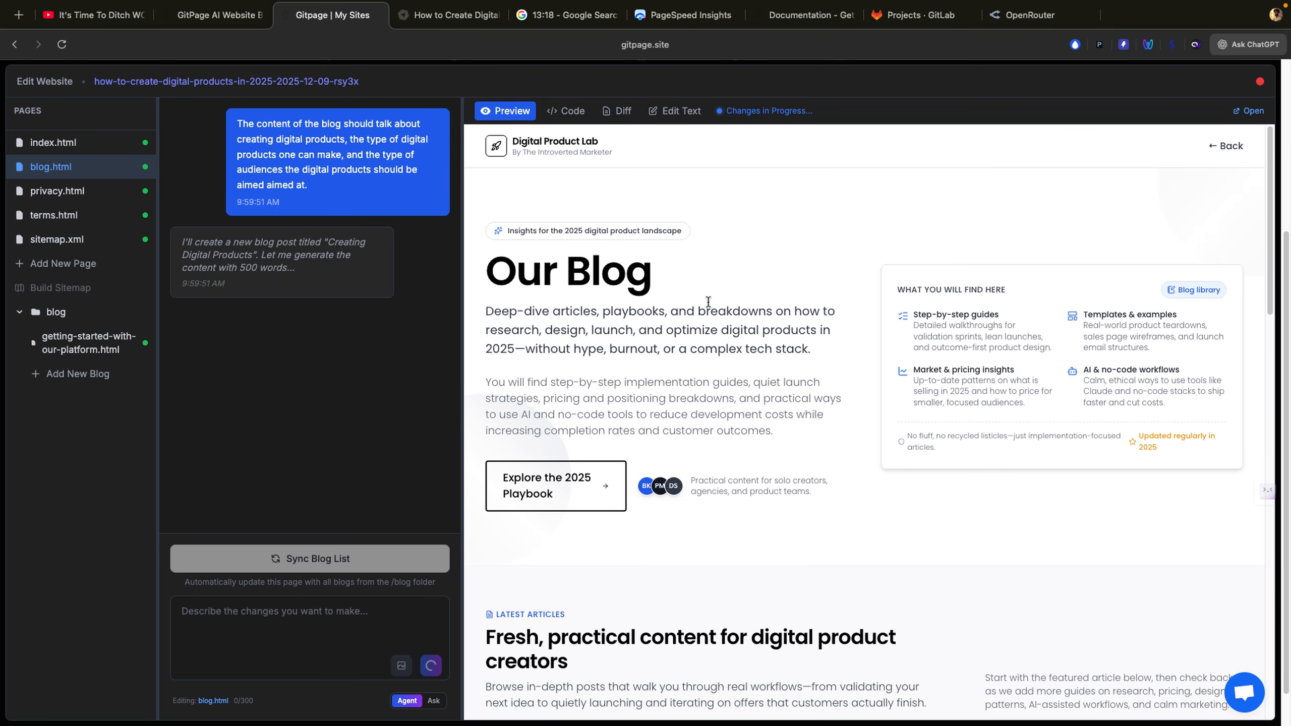
pyautogui.scroll(-5, 709, 300)
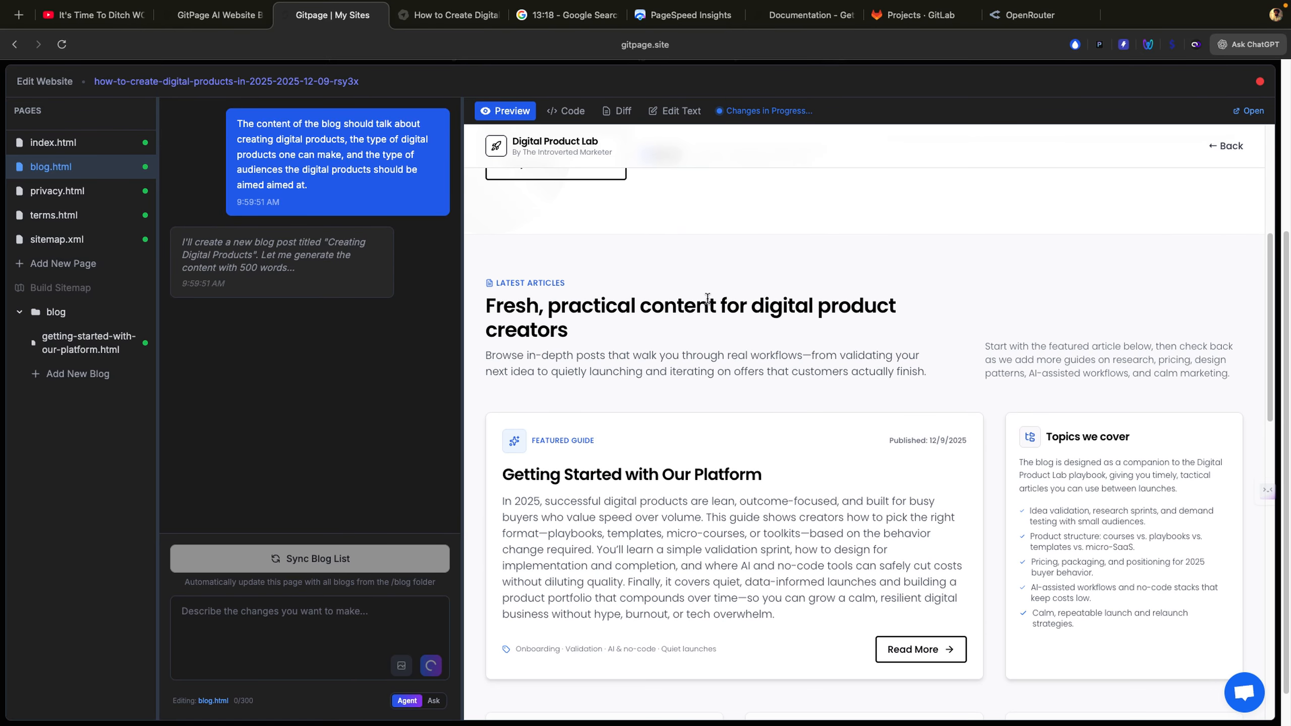
pyautogui.scroll(5, 694, 240)
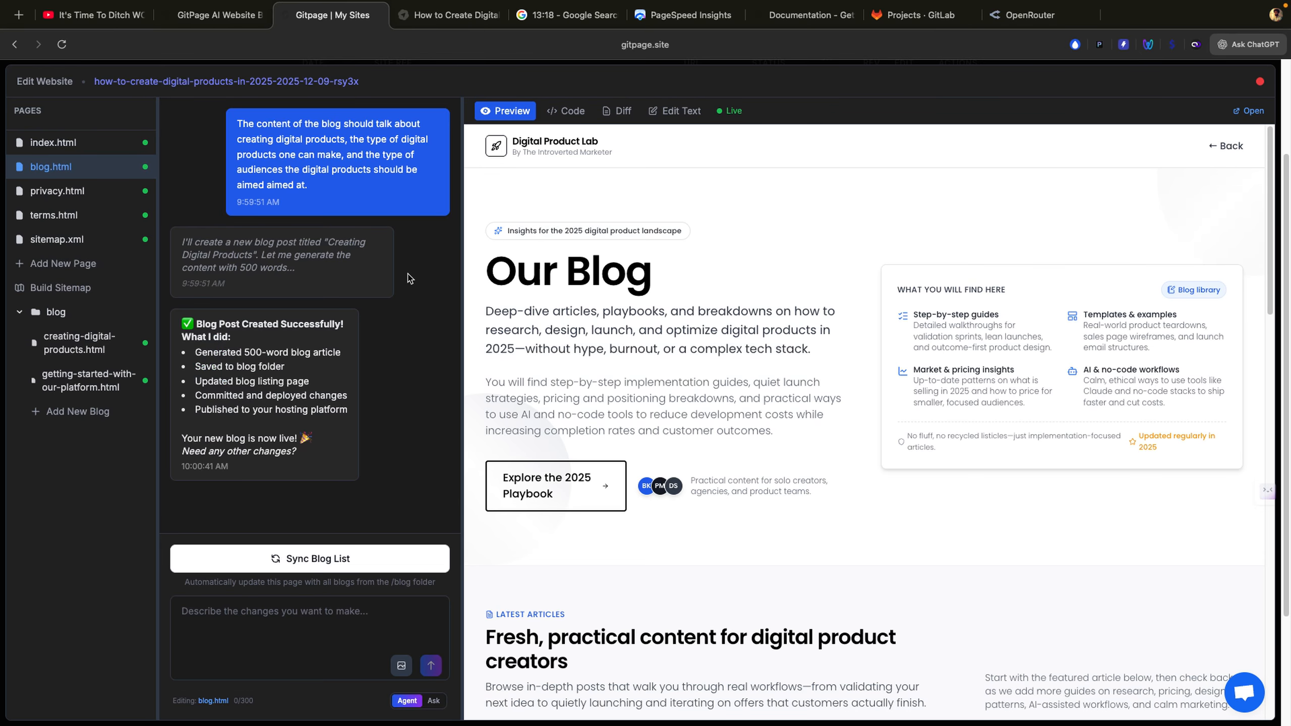
# Step: Compare the creating-digital-products post preview against the getting-started-with-our-platform post
pyautogui.click(83, 378)
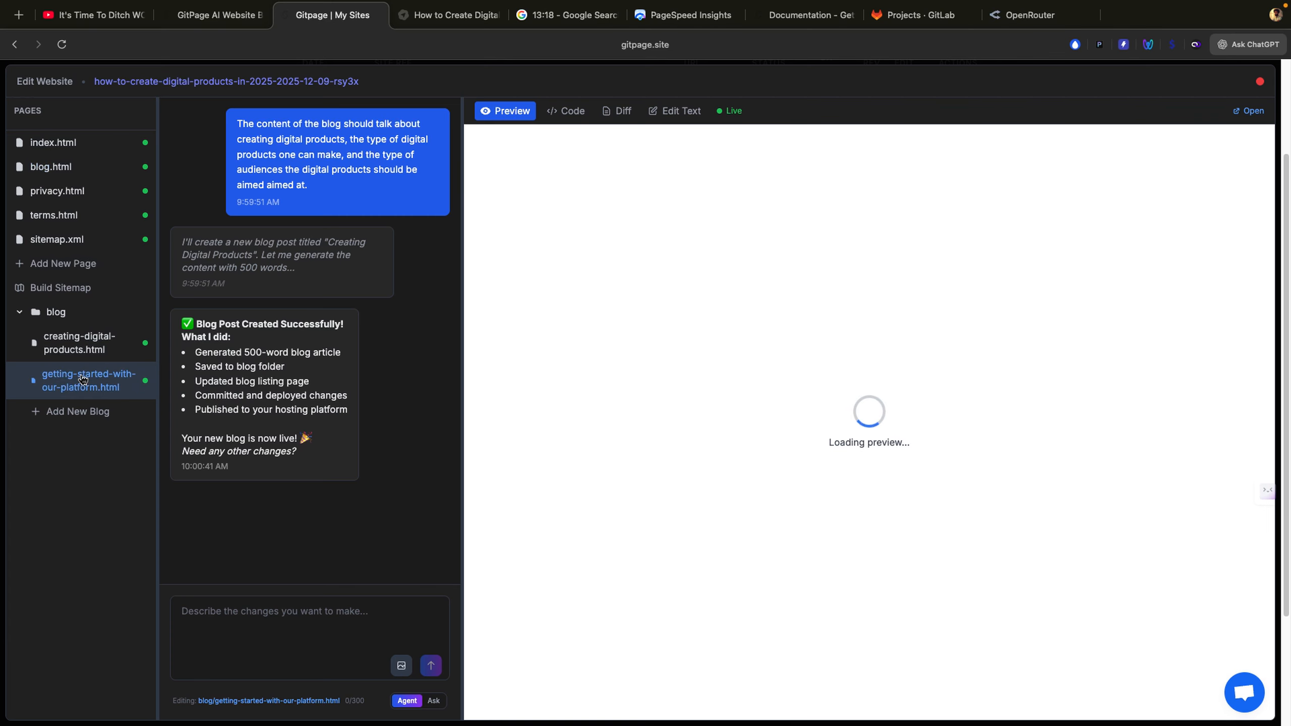
pyautogui.click(83, 356)
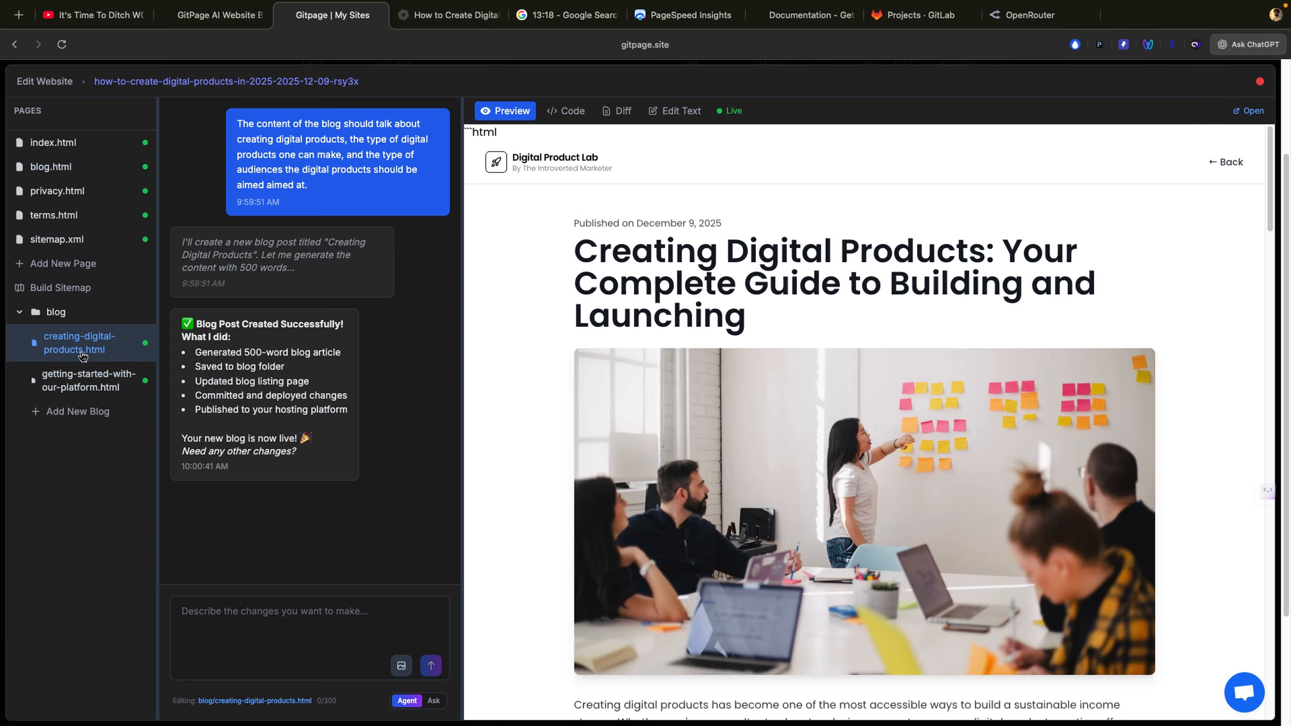
pyautogui.click(86, 391)
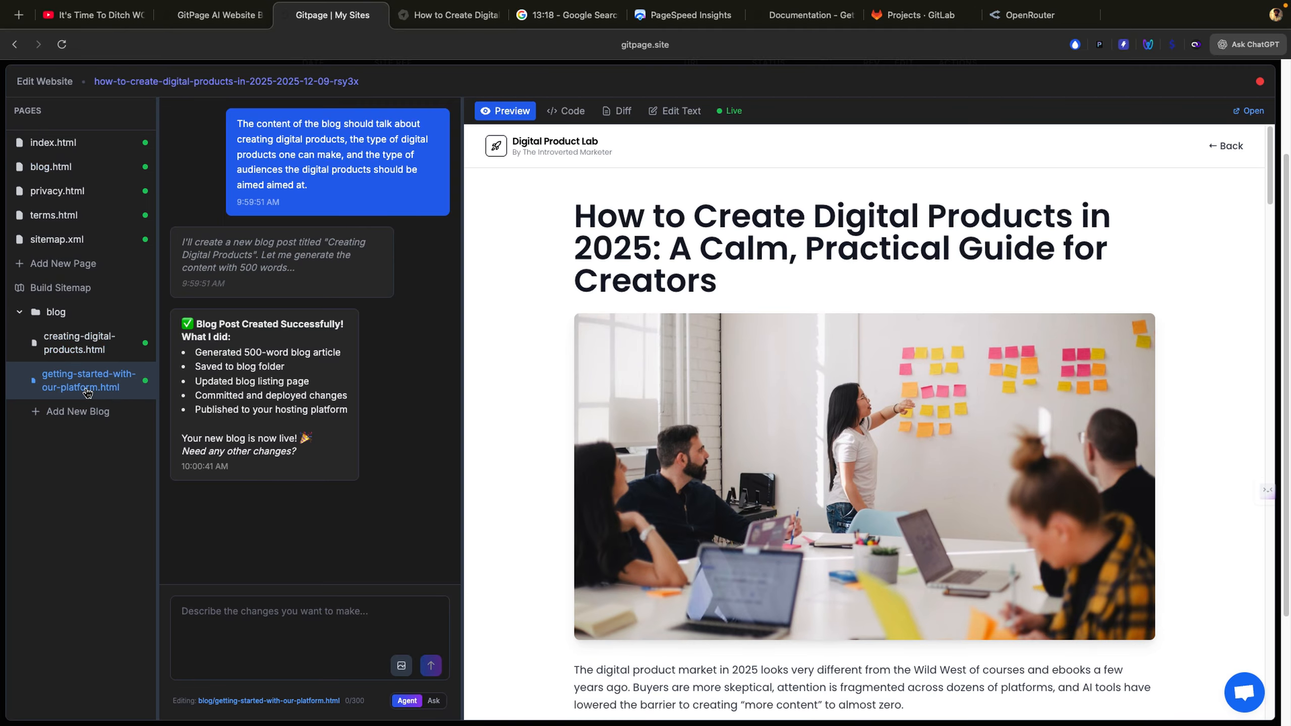
pyautogui.click(85, 348)
pyautogui.click(80, 389)
pyautogui.click(78, 350)
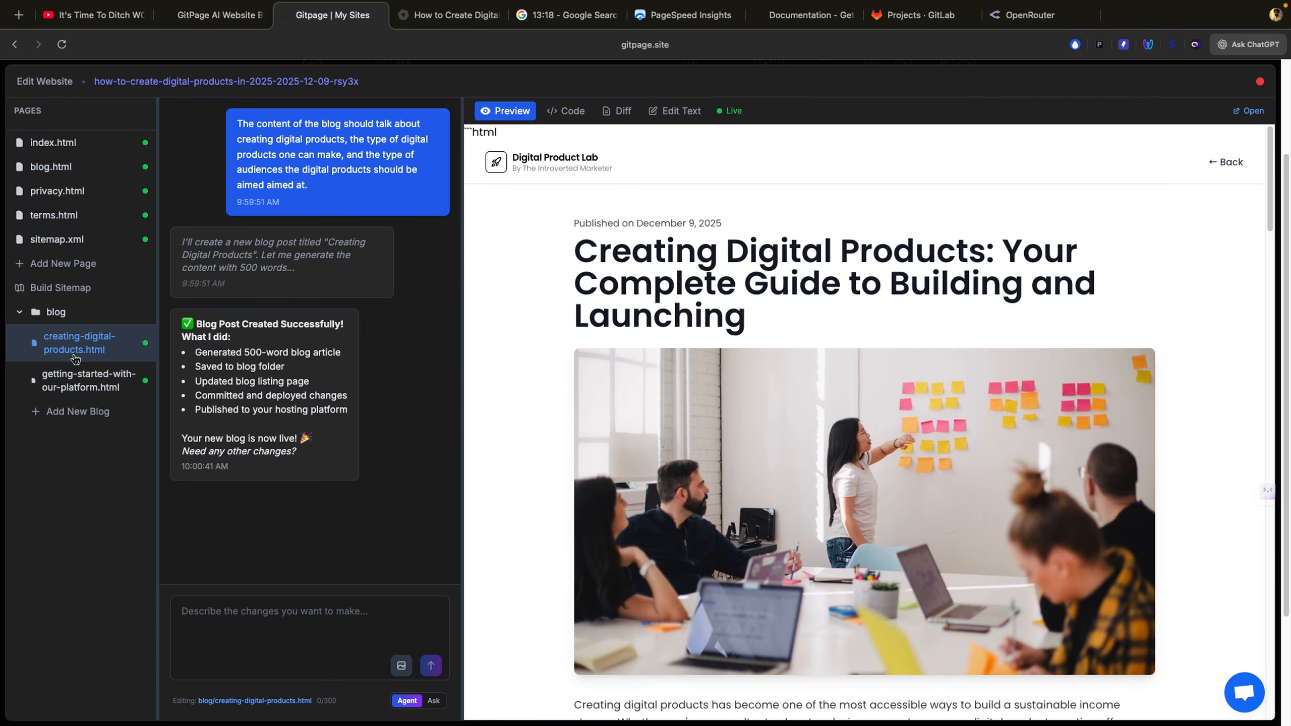
pyautogui.scroll(-5, 623, 379)
pyautogui.scroll(-4, 624, 381)
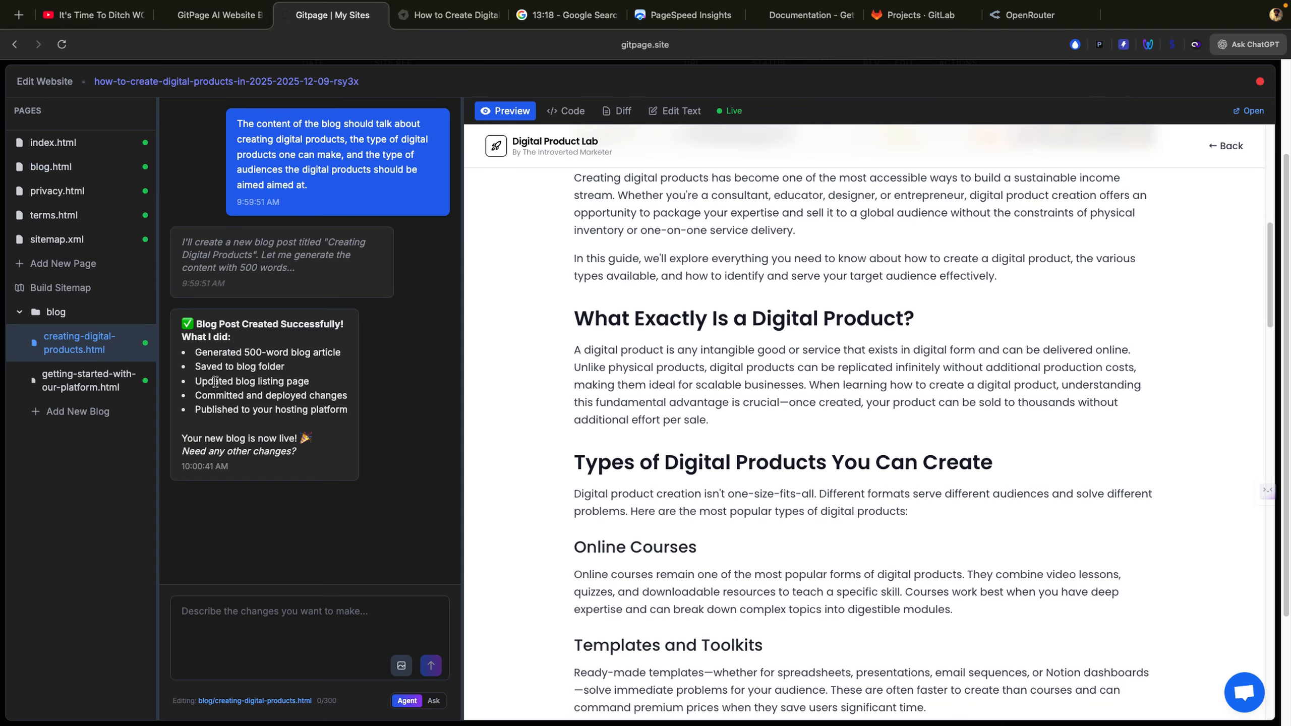
pyautogui.click(136, 393)
pyautogui.scroll(-6, 568, 469)
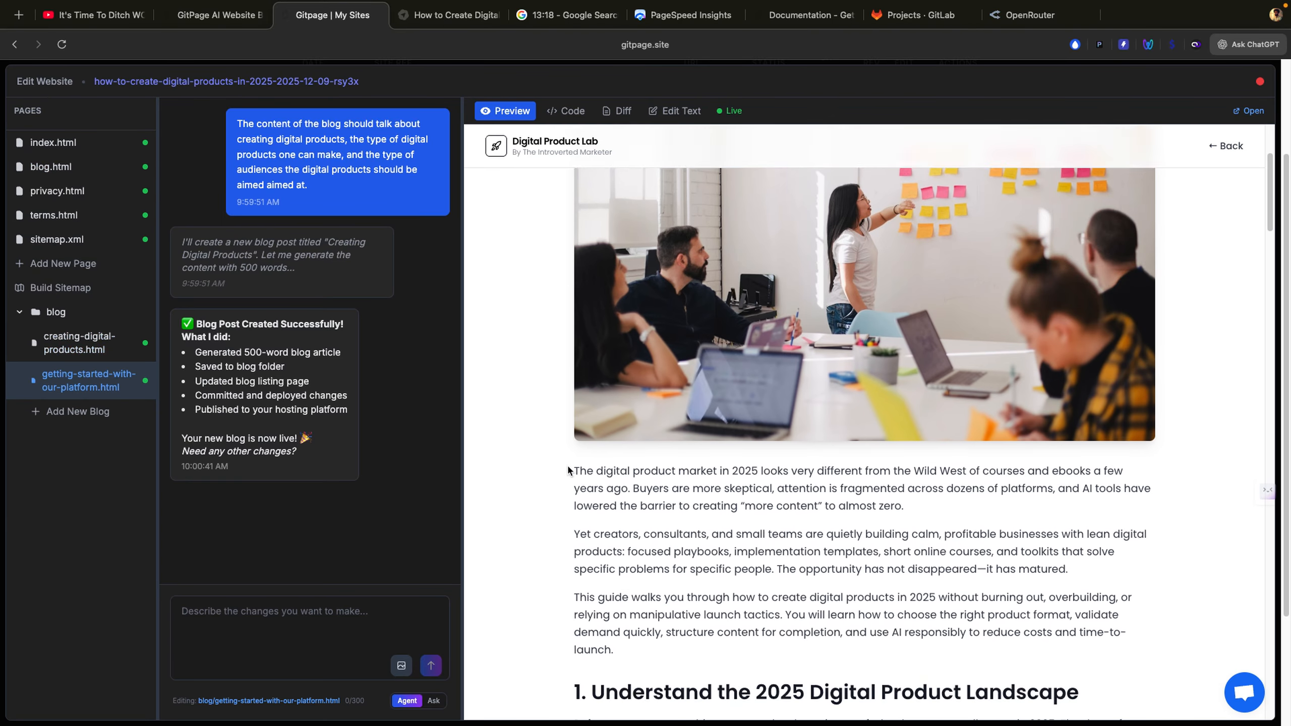
pyautogui.click(79, 344)
pyautogui.scroll(-5, 640, 384)
pyautogui.scroll(-5, 641, 389)
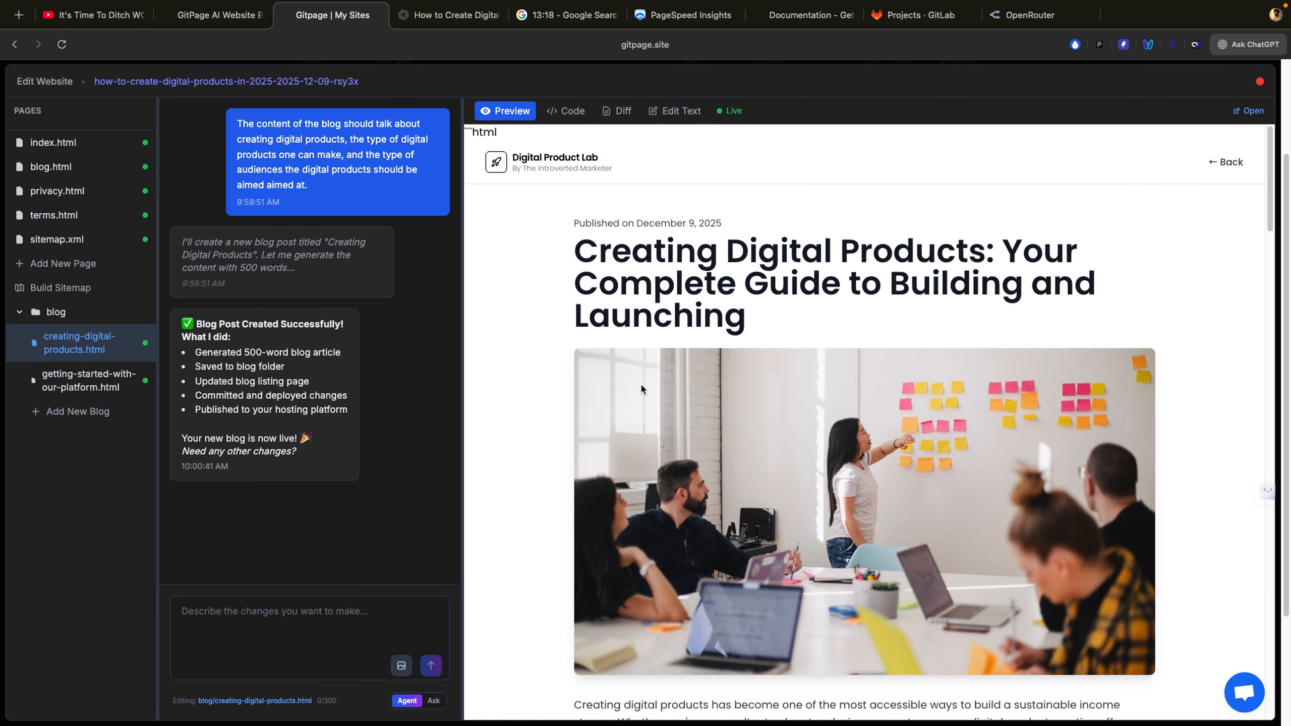
pyautogui.scroll(-3, 750, 402)
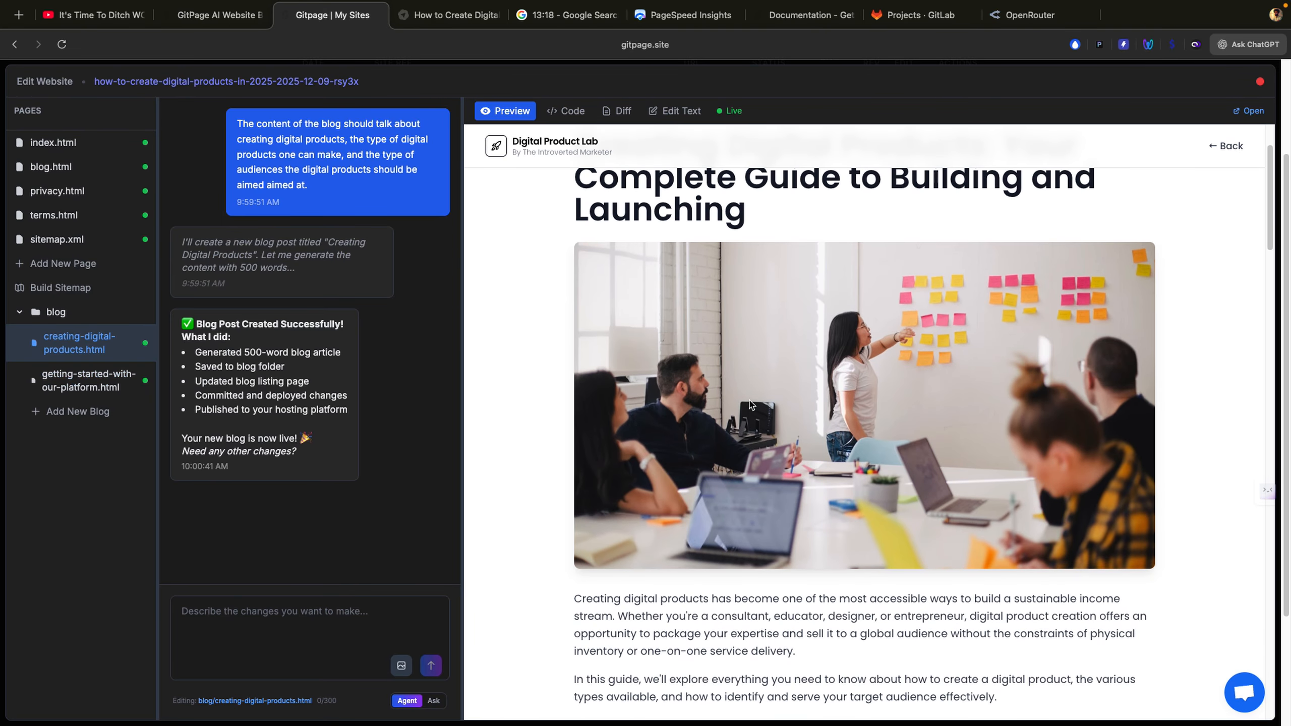
# Step: Scroll through the new post's header image, sections and FAQ, then return to the Our Blog listing
pyautogui.rightClick(751, 405)
pyautogui.click(719, 405)
pyautogui.scroll(-2, 561, 430)
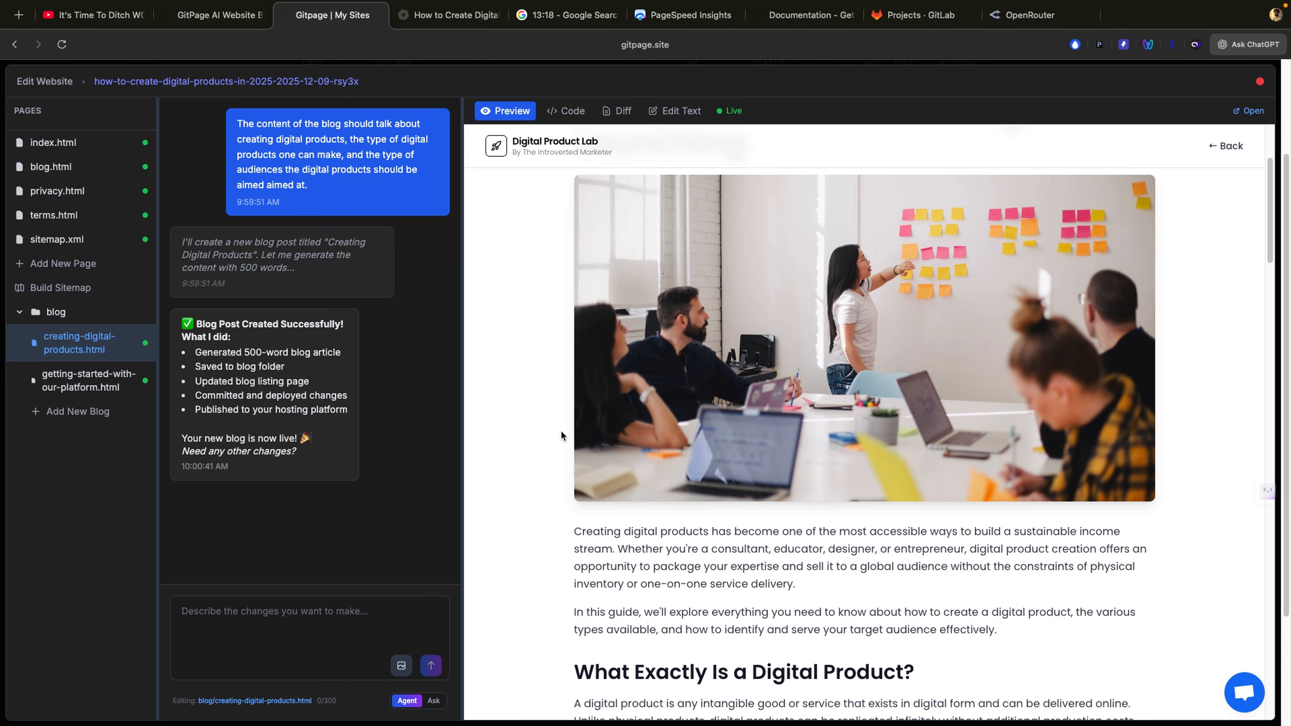
pyautogui.scroll(2, 561, 432)
pyautogui.scroll(-4, 562, 432)
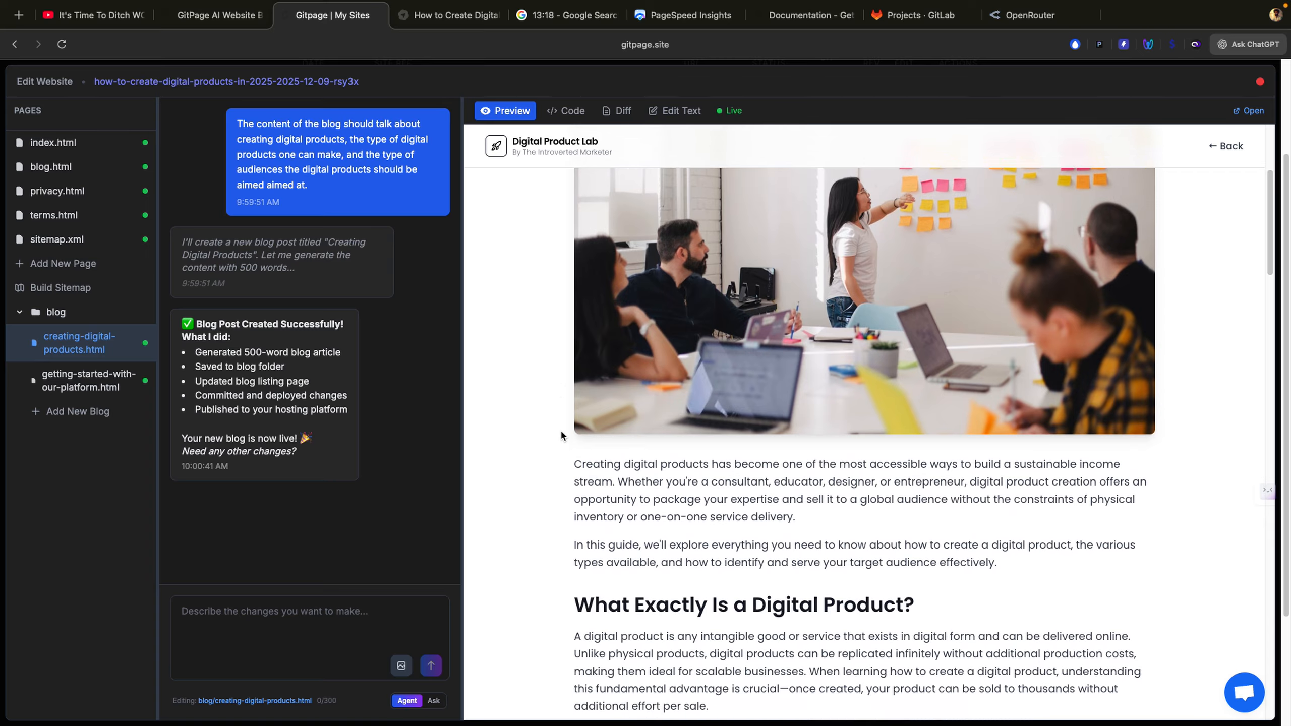
pyautogui.scroll(-15, 561, 431)
pyautogui.scroll(-20, 561, 434)
pyautogui.scroll(-10, 561, 436)
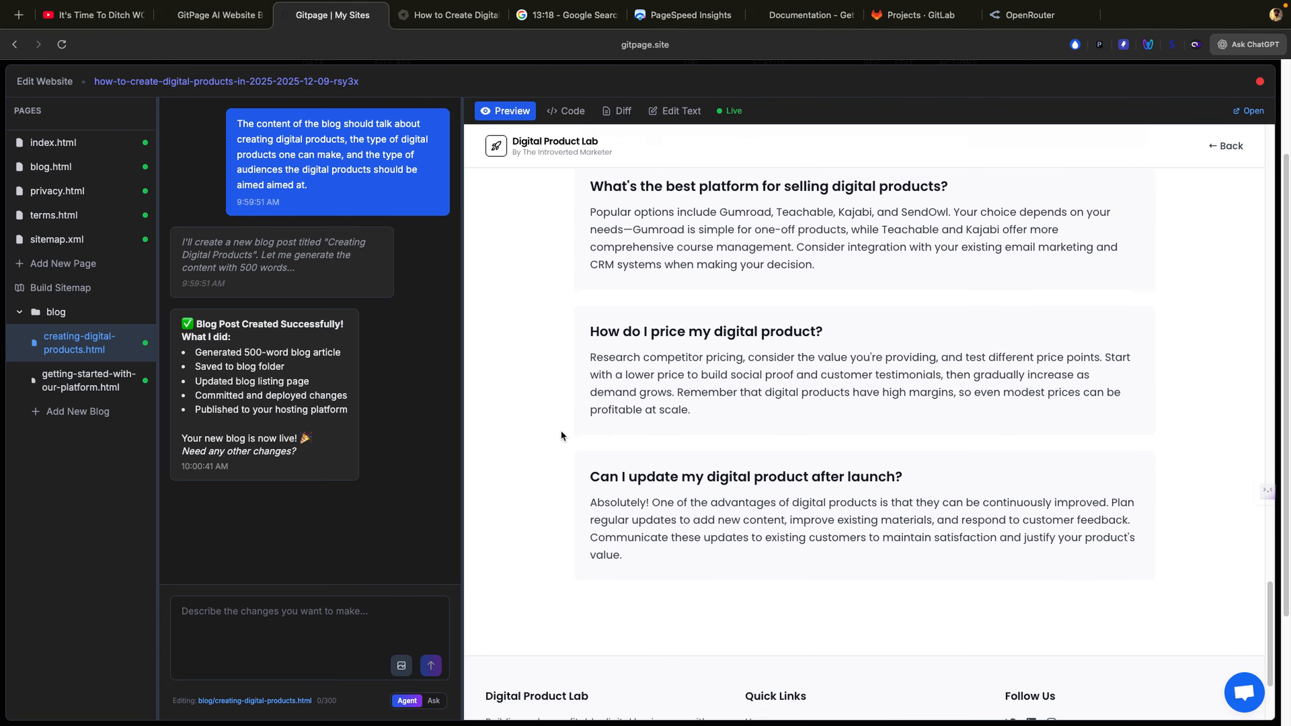
pyautogui.scroll(-4, 561, 432)
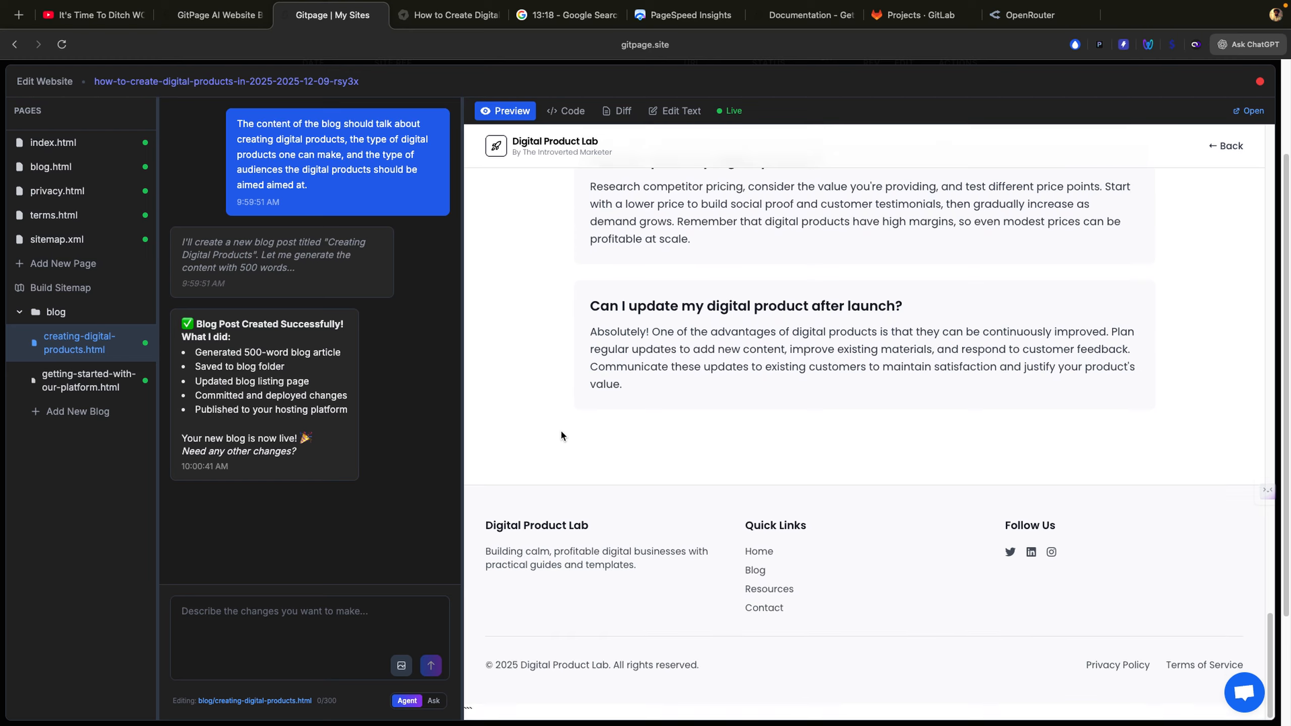
pyautogui.click(756, 571)
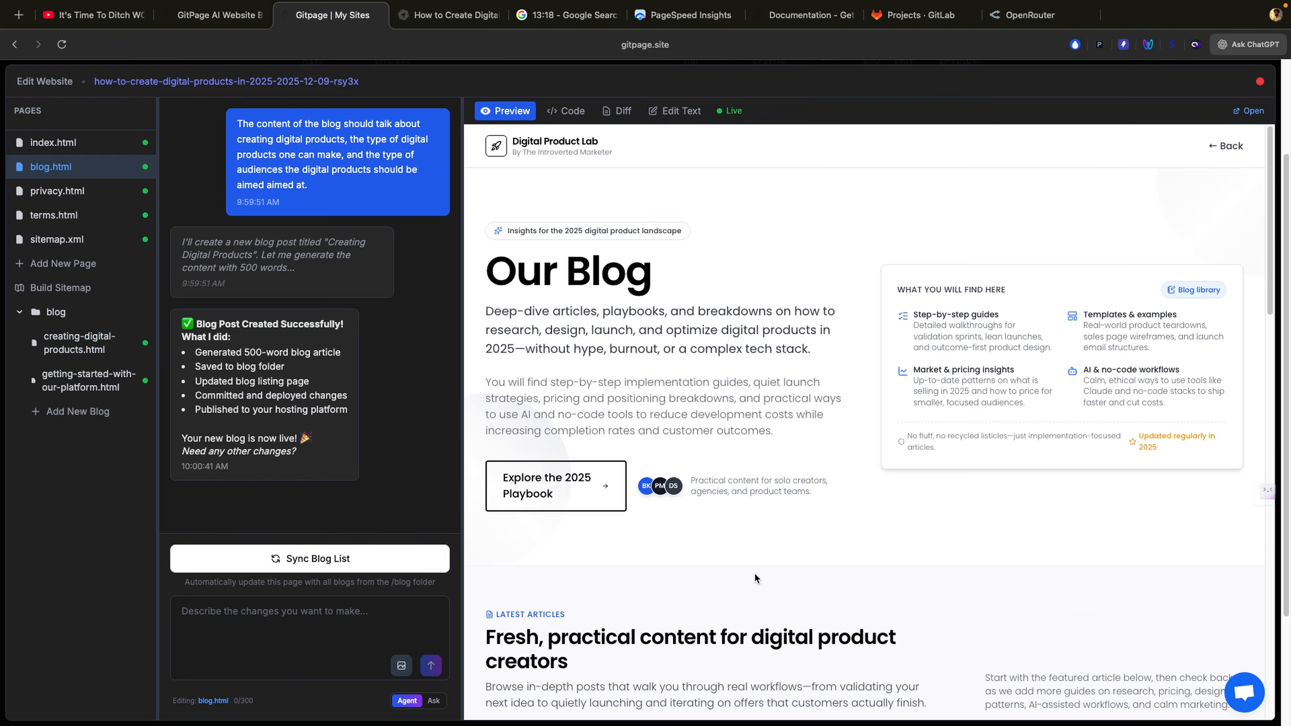
# Step: Scroll the blog listing with the Getting Started featured guide, then bring the live site's tab forward
pyautogui.scroll(-7, 755, 571)
pyautogui.scroll(-3, 754, 571)
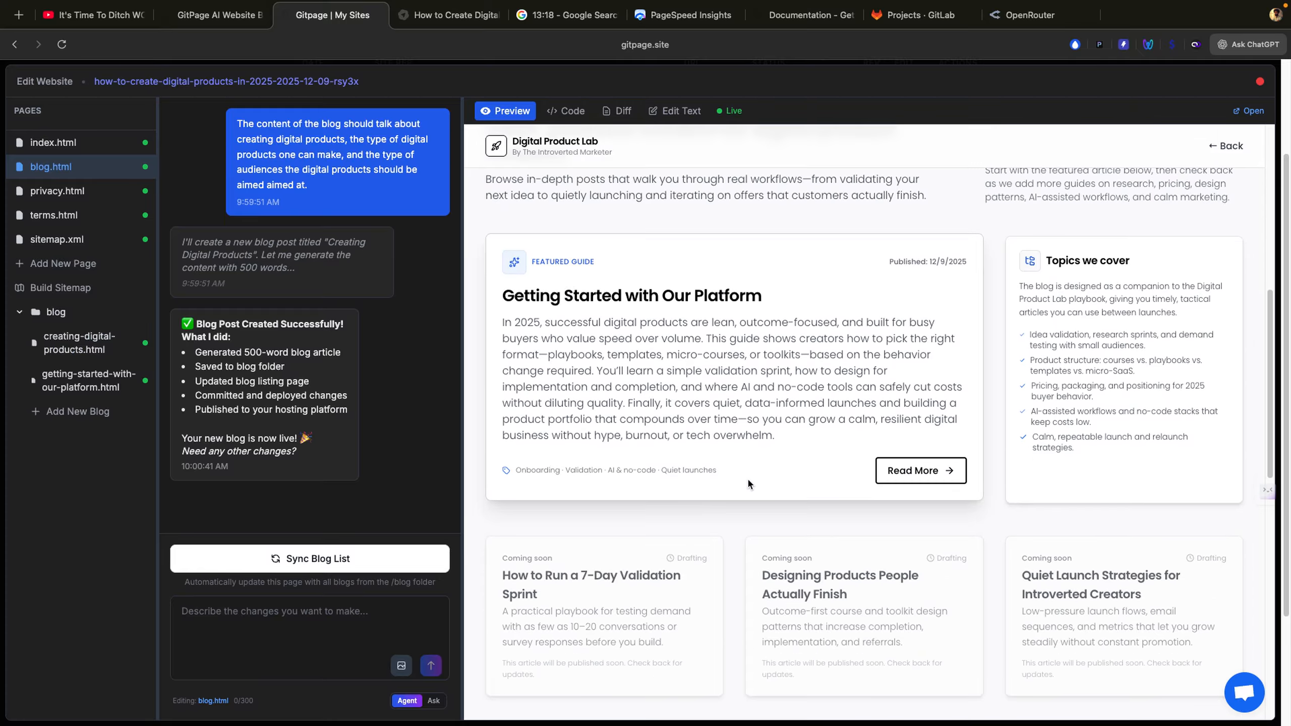
pyautogui.scroll(-1, 749, 481)
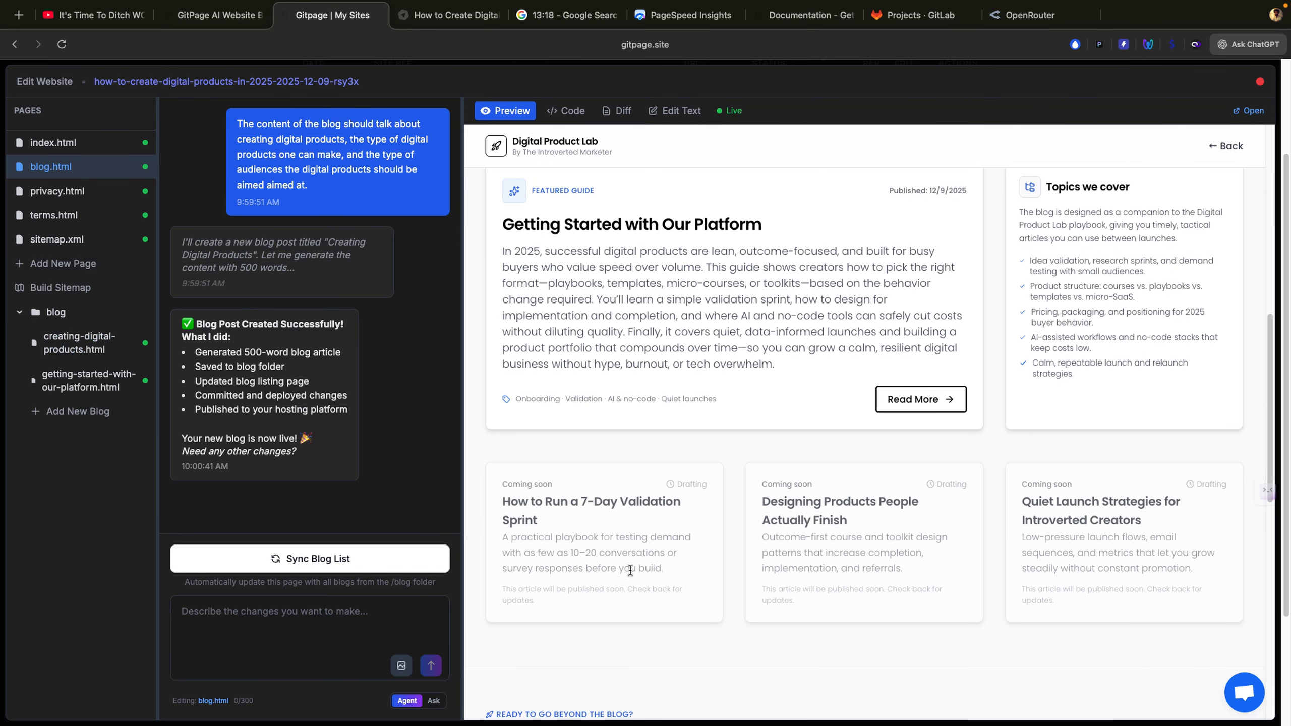
pyautogui.scroll(-5, 630, 560)
pyautogui.scroll(-2, 721, 541)
pyautogui.scroll(9, 721, 542)
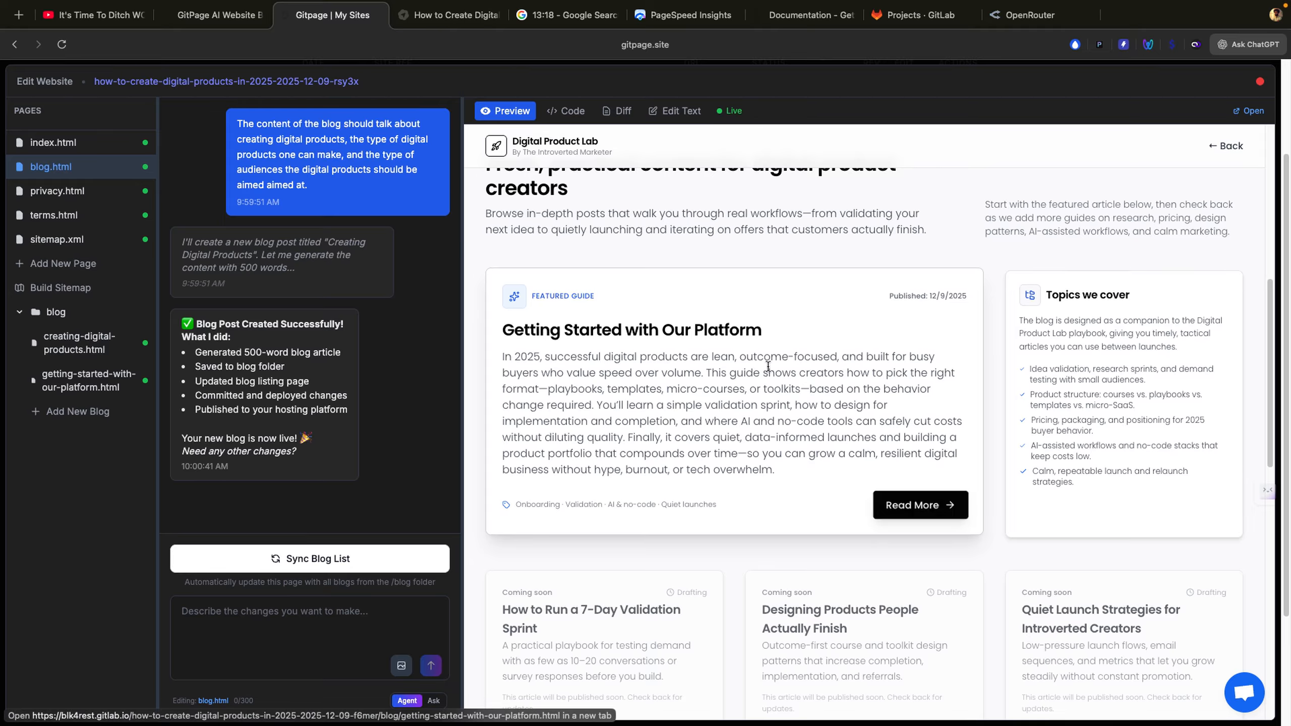
pyautogui.click(422, 15)
pyautogui.click(311, 17)
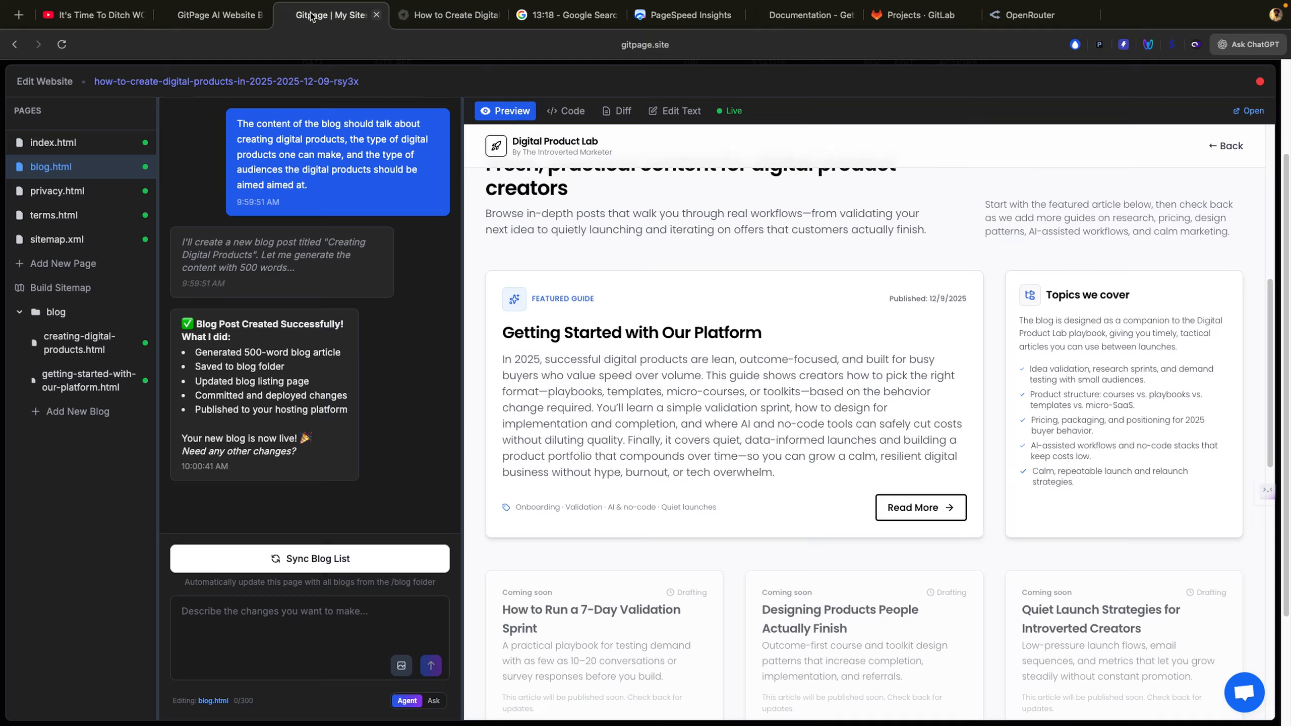
pyautogui.scroll(10, 933, 216)
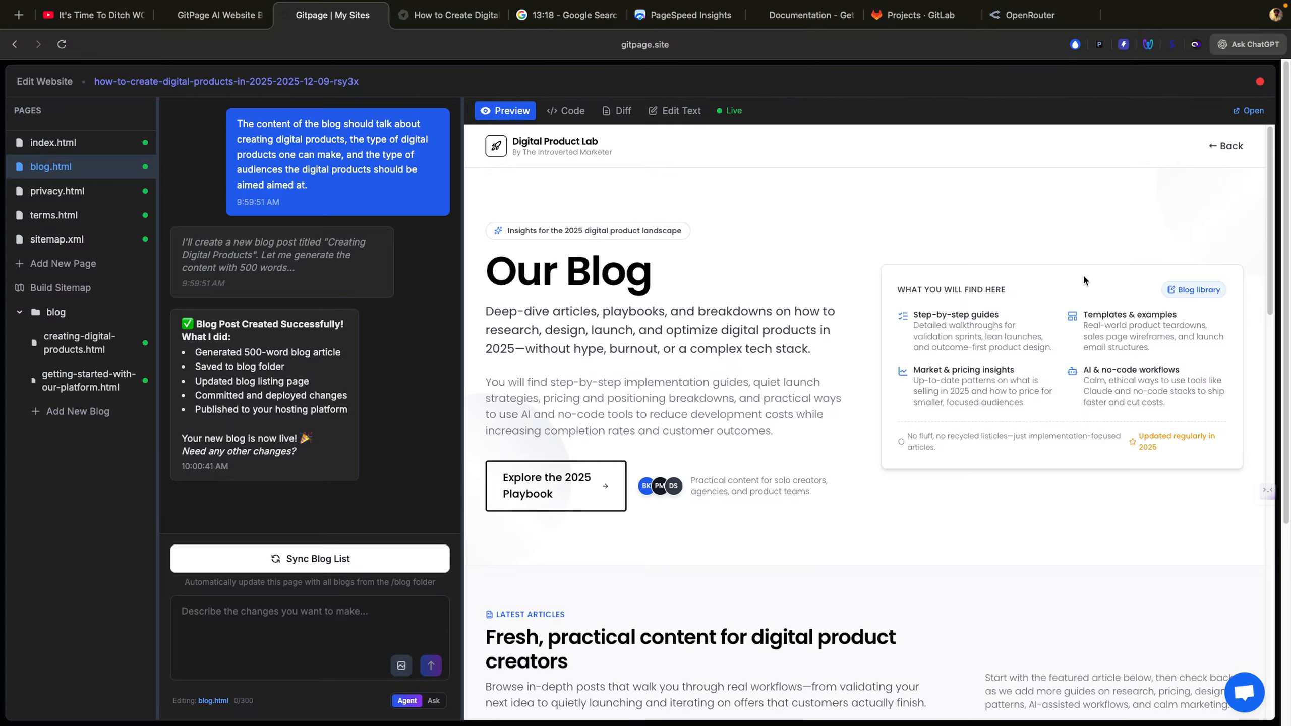
pyautogui.scroll(-15, 1075, 287)
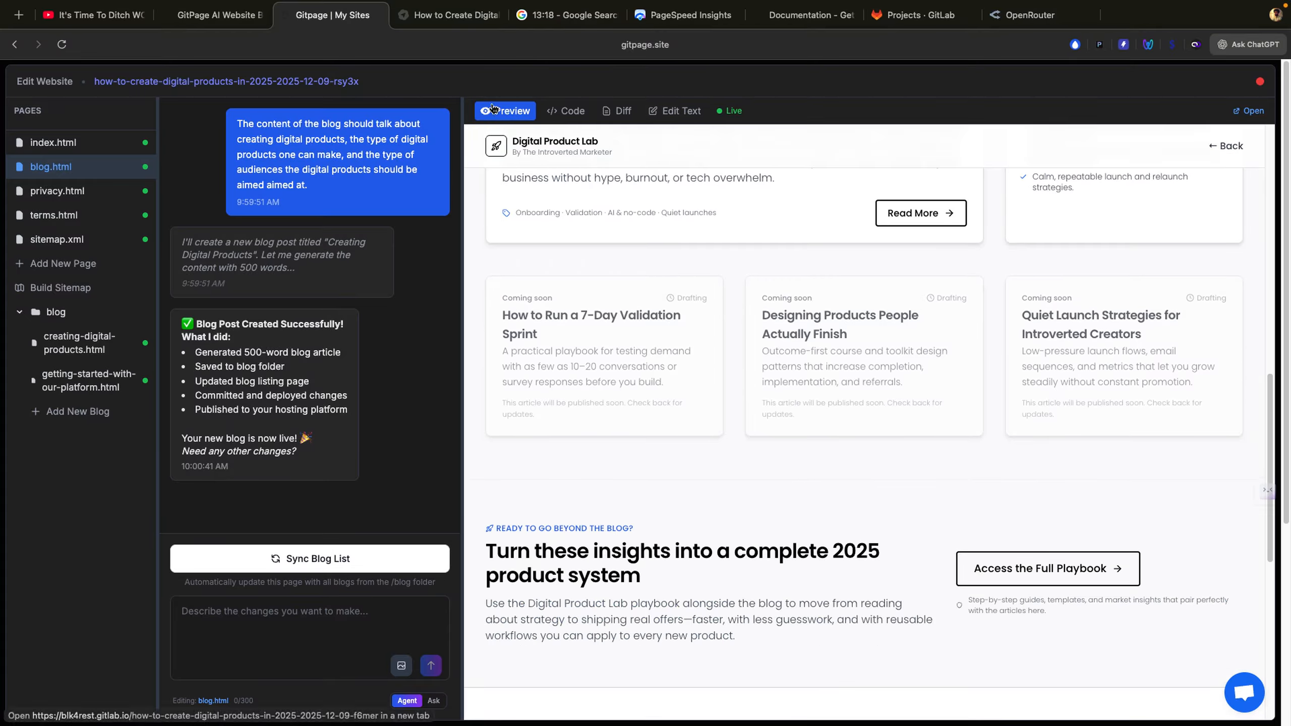
pyautogui.click(447, 15)
# Step: Reload the live Digital Product Lab site and scroll down to its footer
pyautogui.click(62, 45)
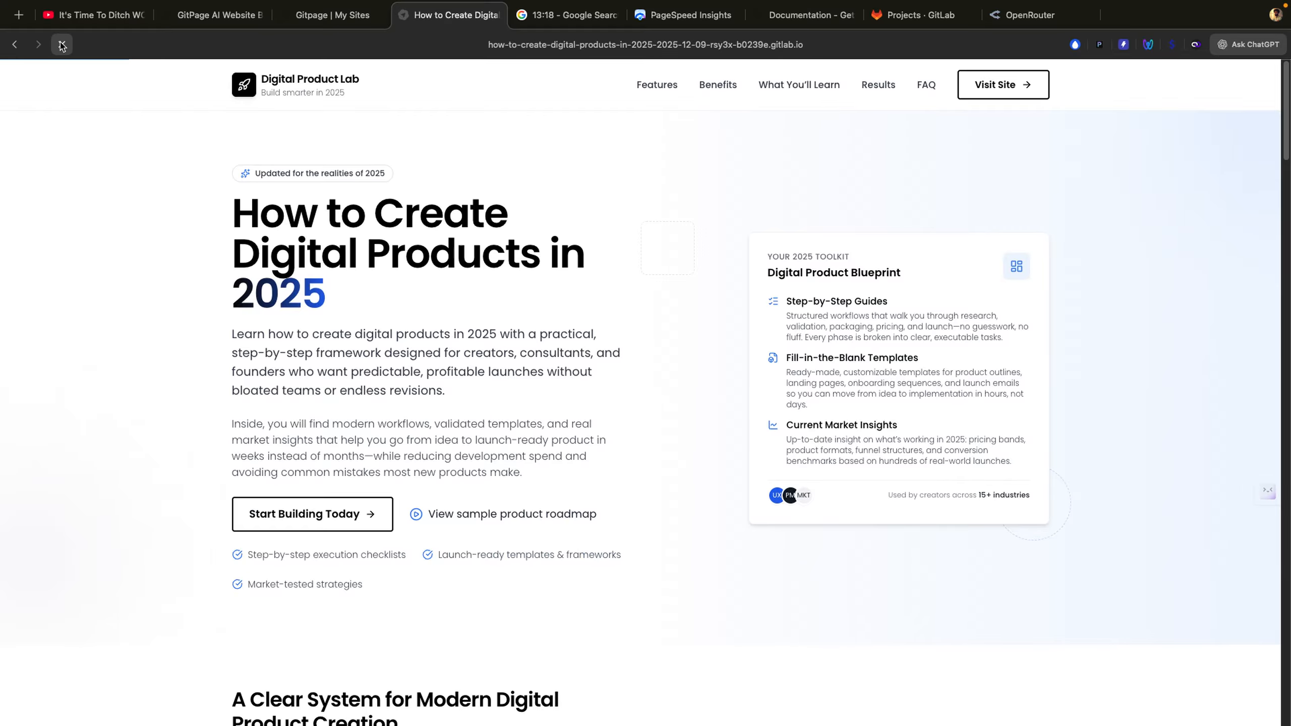
pyautogui.scroll(-9, 350, 251)
pyautogui.scroll(-10, 350, 251)
pyautogui.scroll(-10, 377, 344)
pyautogui.scroll(-20, 377, 349)
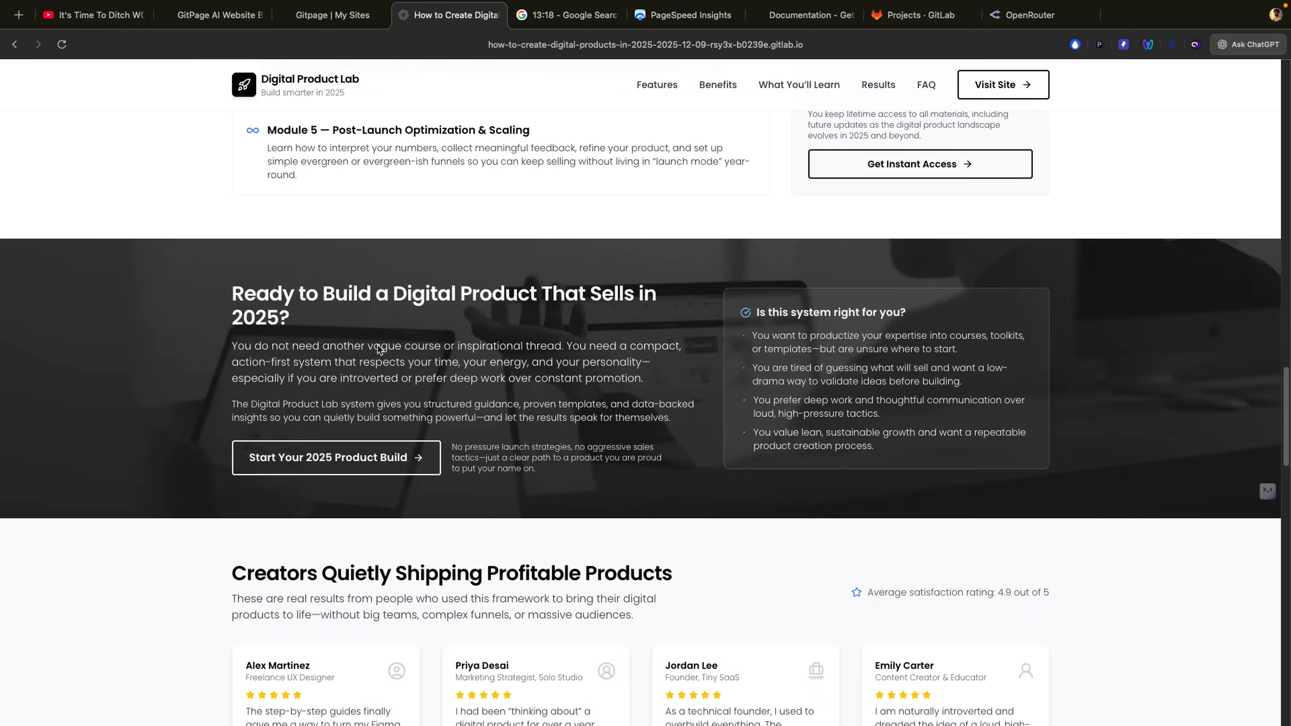
pyautogui.scroll(-10, 600, 402)
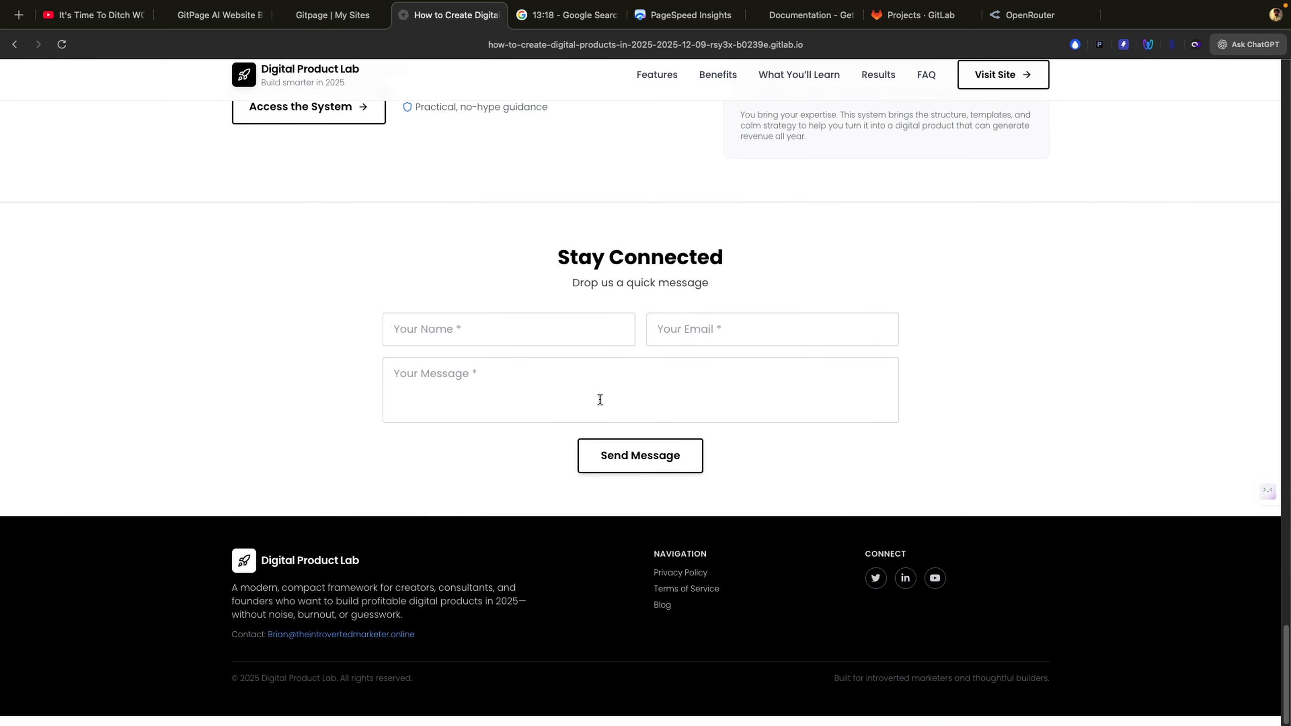
# Step: Open the Blog page from the footer and browse its article listing
pyautogui.click(662, 614)
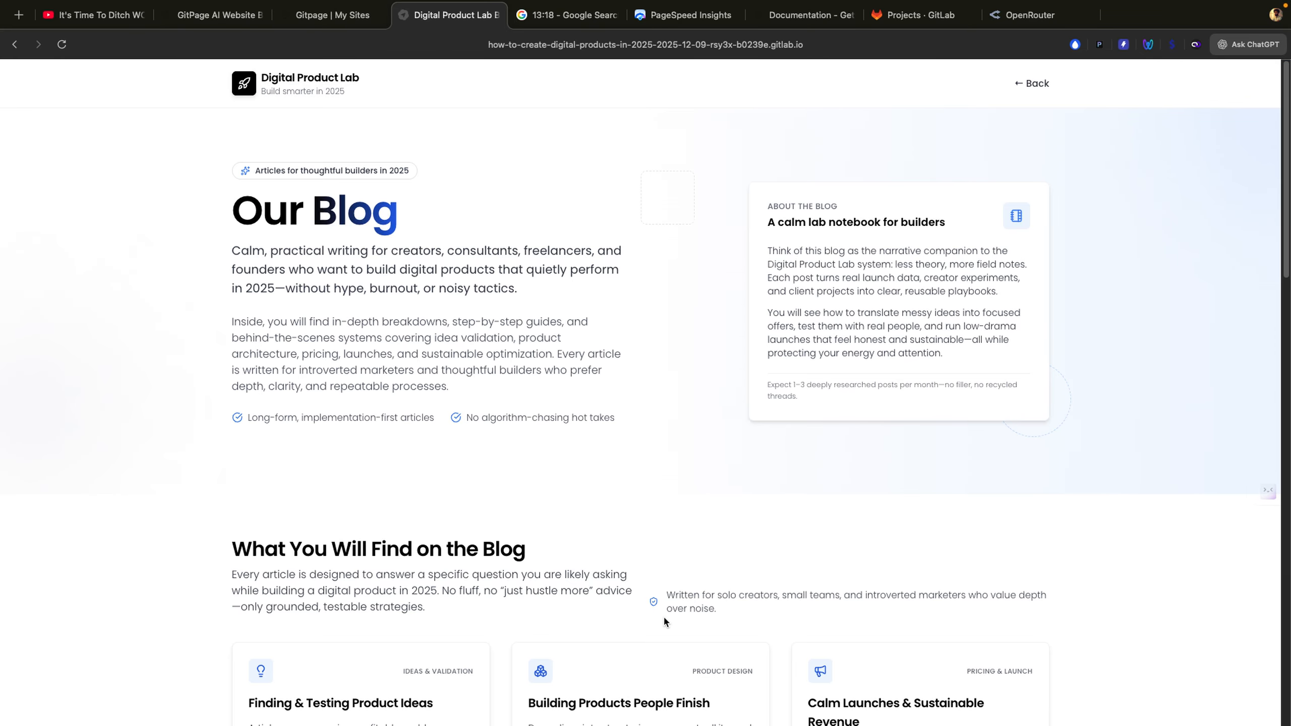
pyautogui.scroll(-3, 611, 528)
pyautogui.scroll(3, 611, 527)
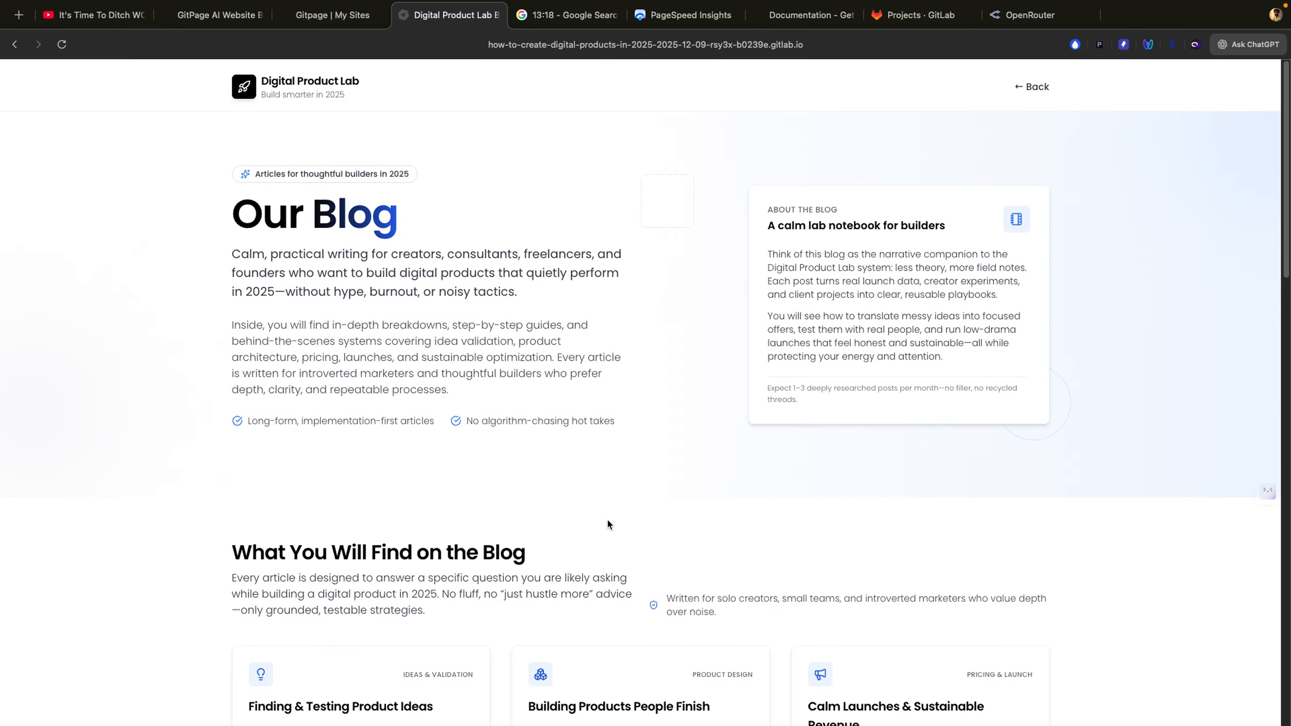
pyautogui.scroll(-7, 1003, 310)
pyautogui.scroll(-8, 696, 347)
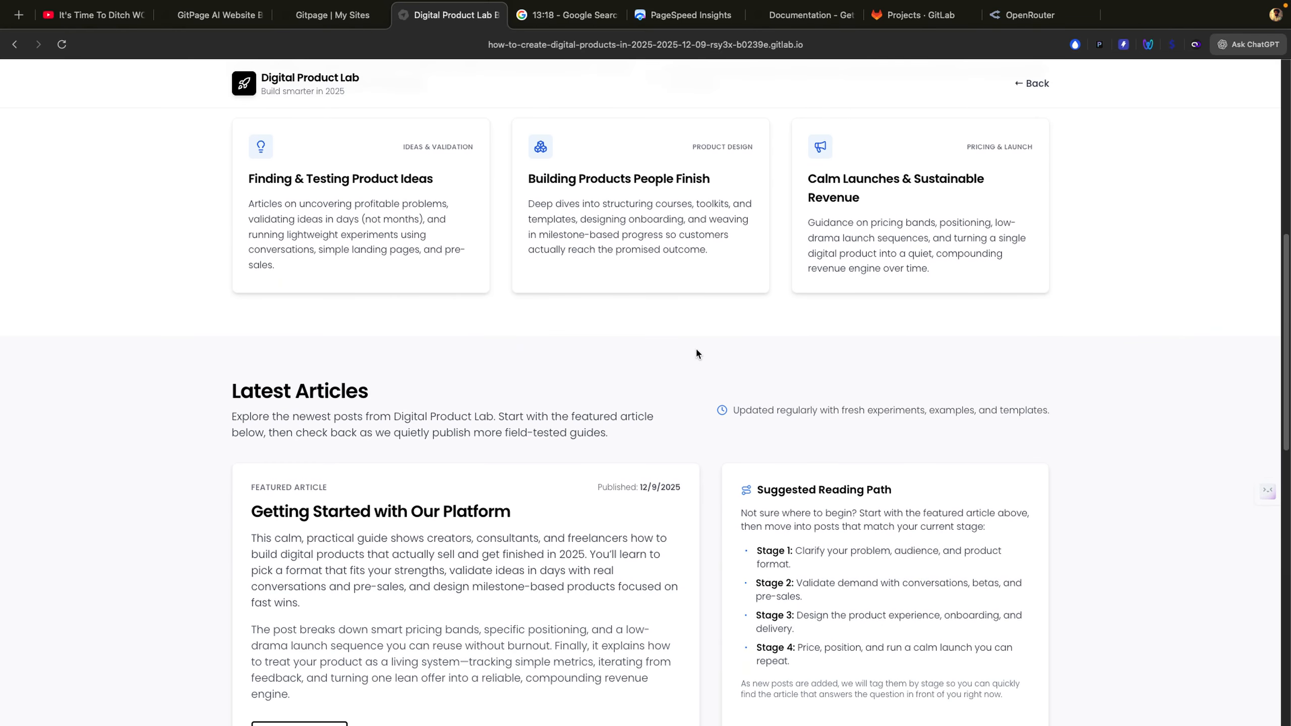
# Step: Read the featured 'Getting Started with Our Platform' article, then return to the blog listing
pyautogui.click(293, 527)
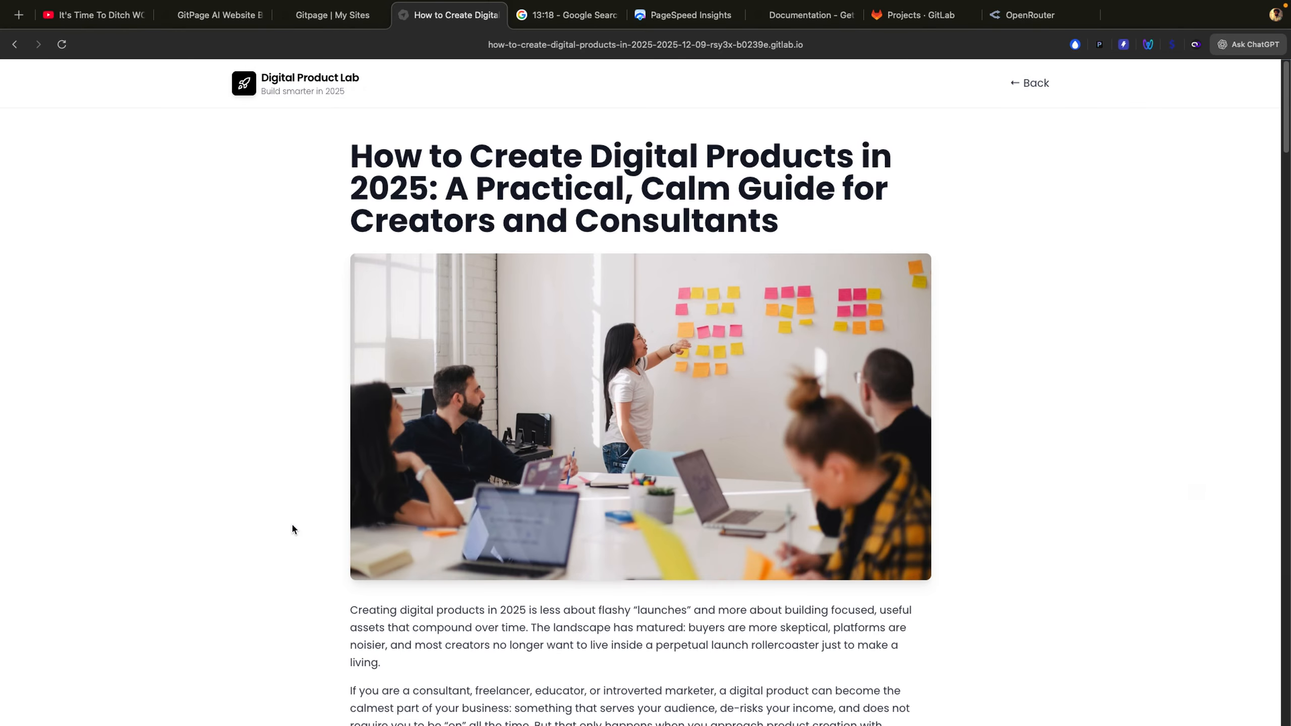
pyautogui.scroll(-15, 294, 529)
pyautogui.scroll(-20, 293, 528)
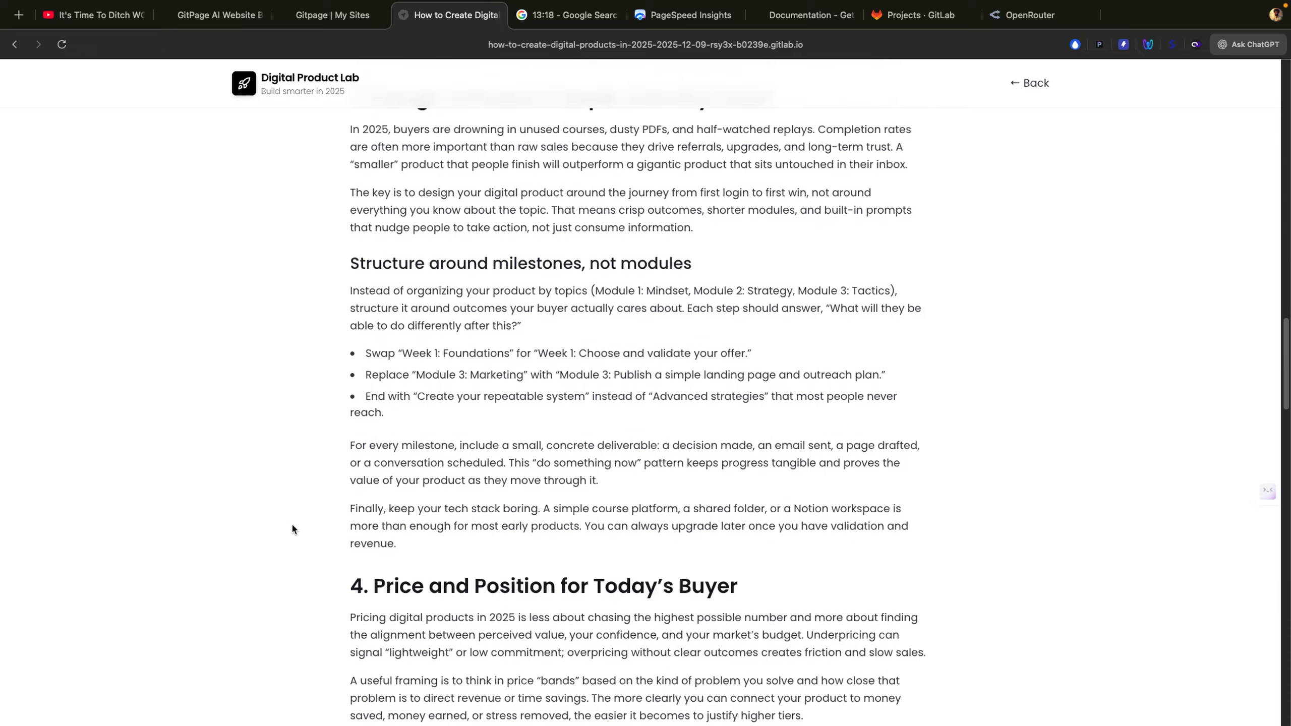
pyautogui.scroll(-11, 293, 528)
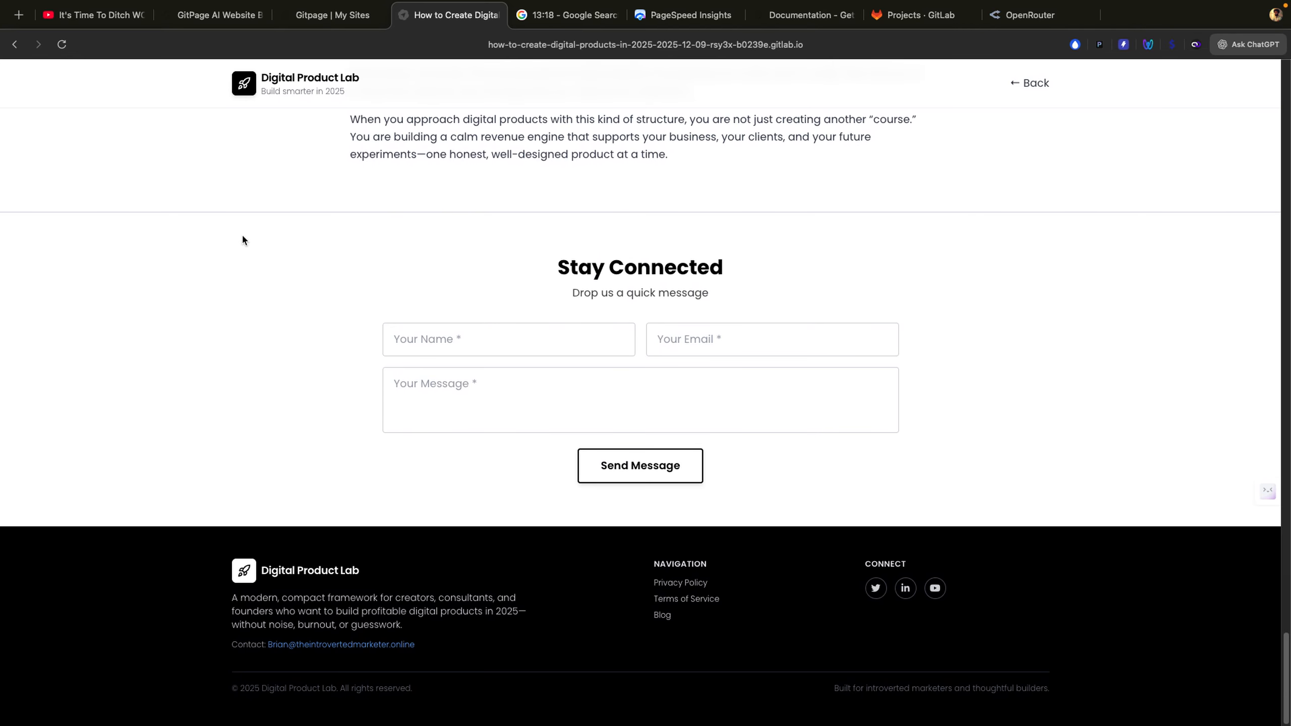
pyautogui.click(15, 45)
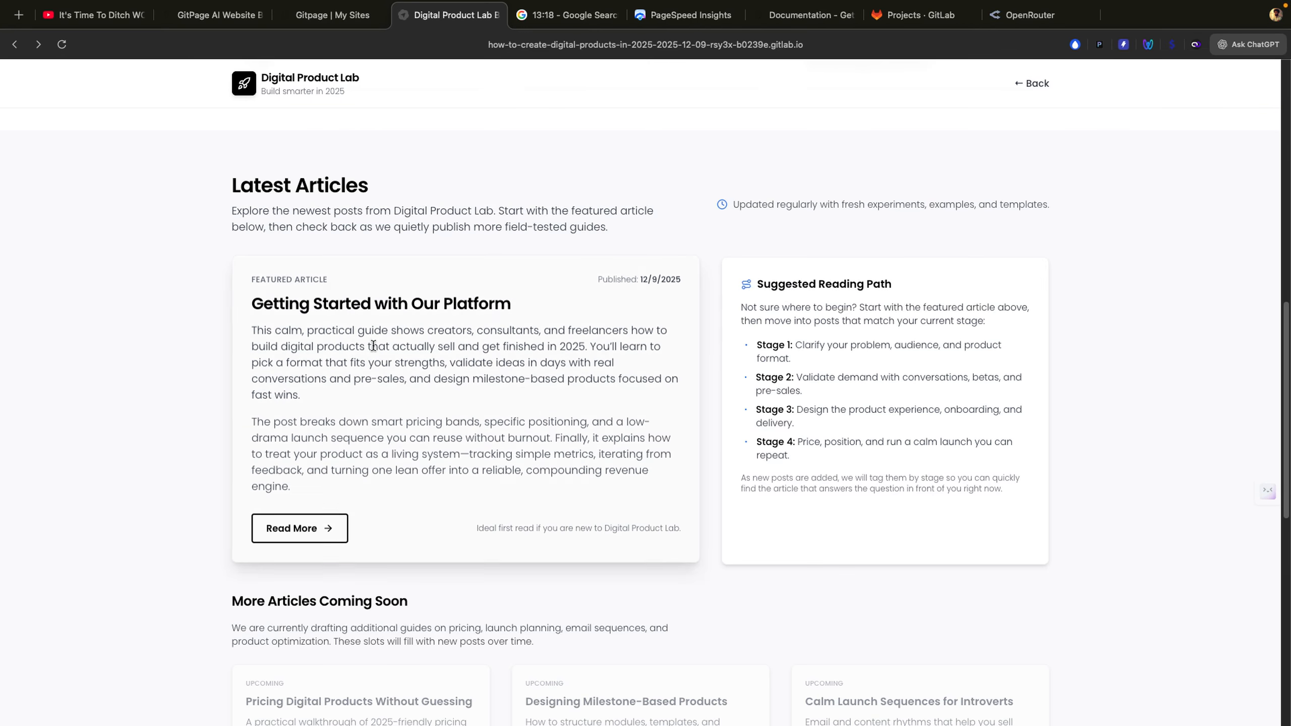
pyautogui.scroll(-15, 373, 346)
pyautogui.scroll(12, 373, 346)
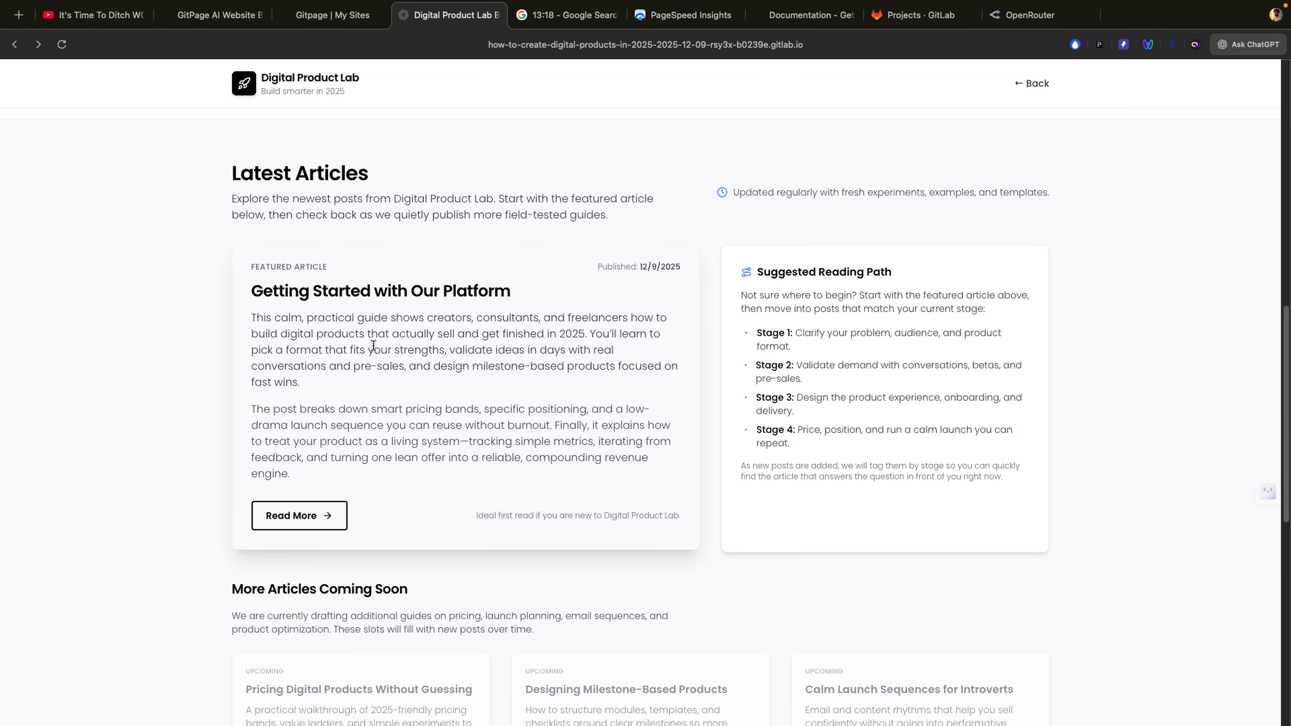
# Step: Look over the blog.html preview in the GitPage editor, then bring the live blog tab forward
pyautogui.click(330, 15)
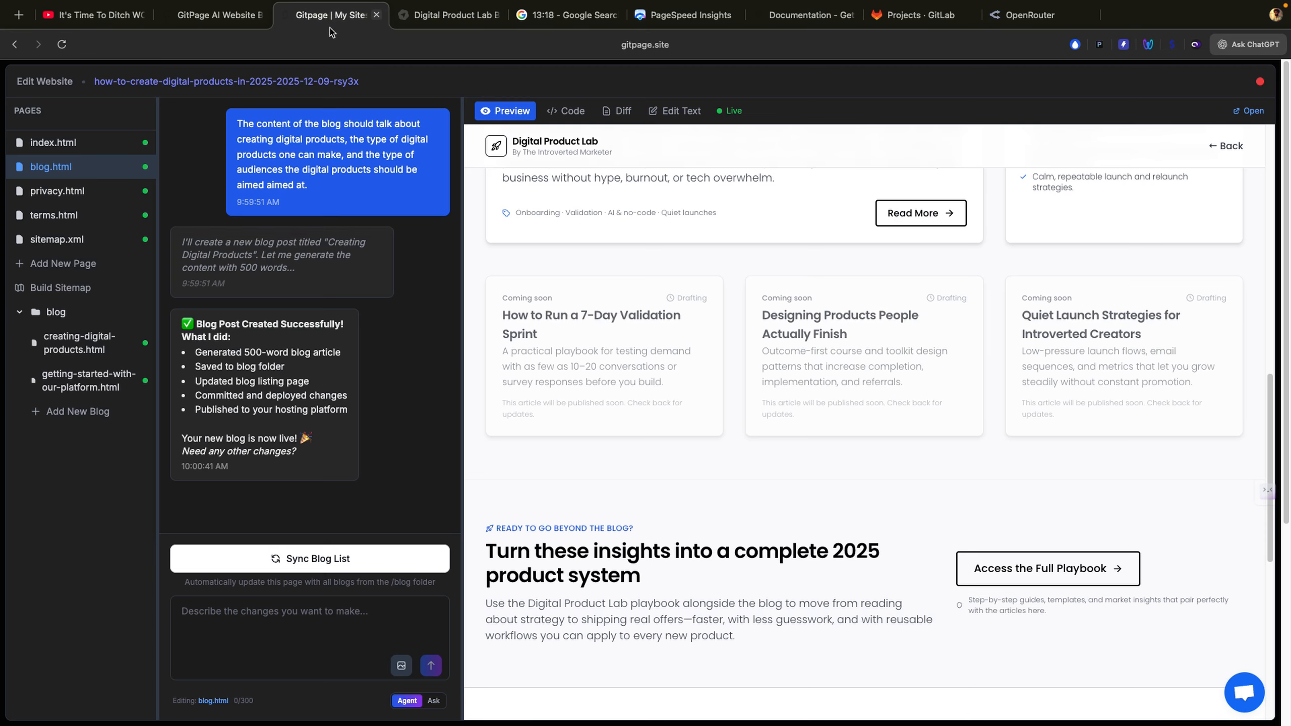
pyautogui.scroll(-10, 648, 465)
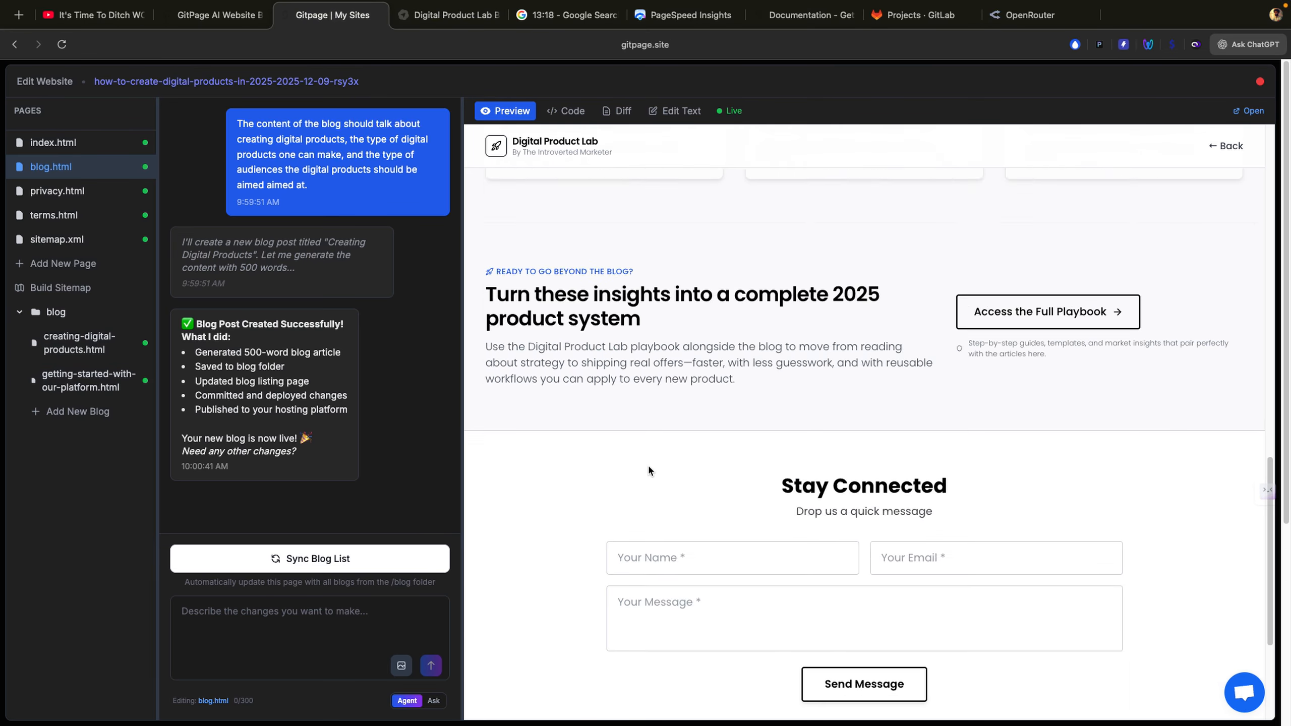
pyautogui.scroll(15, 648, 464)
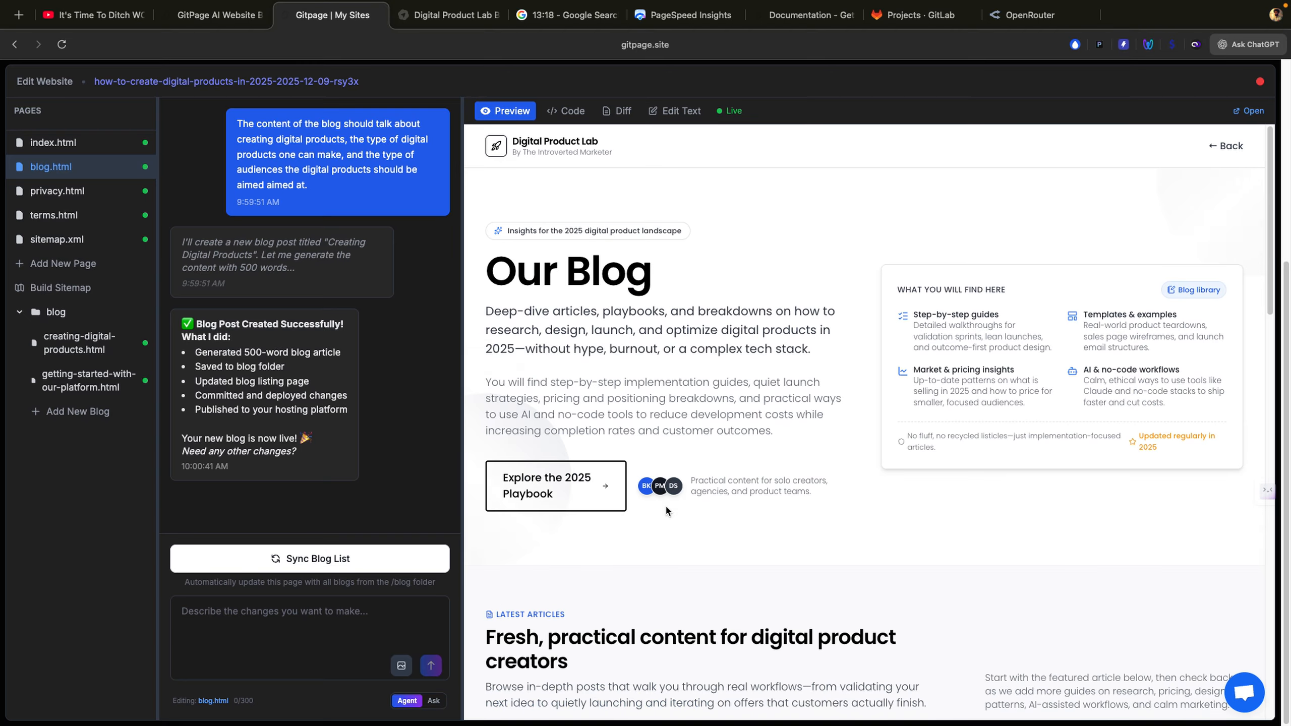
pyautogui.scroll(-10, 666, 504)
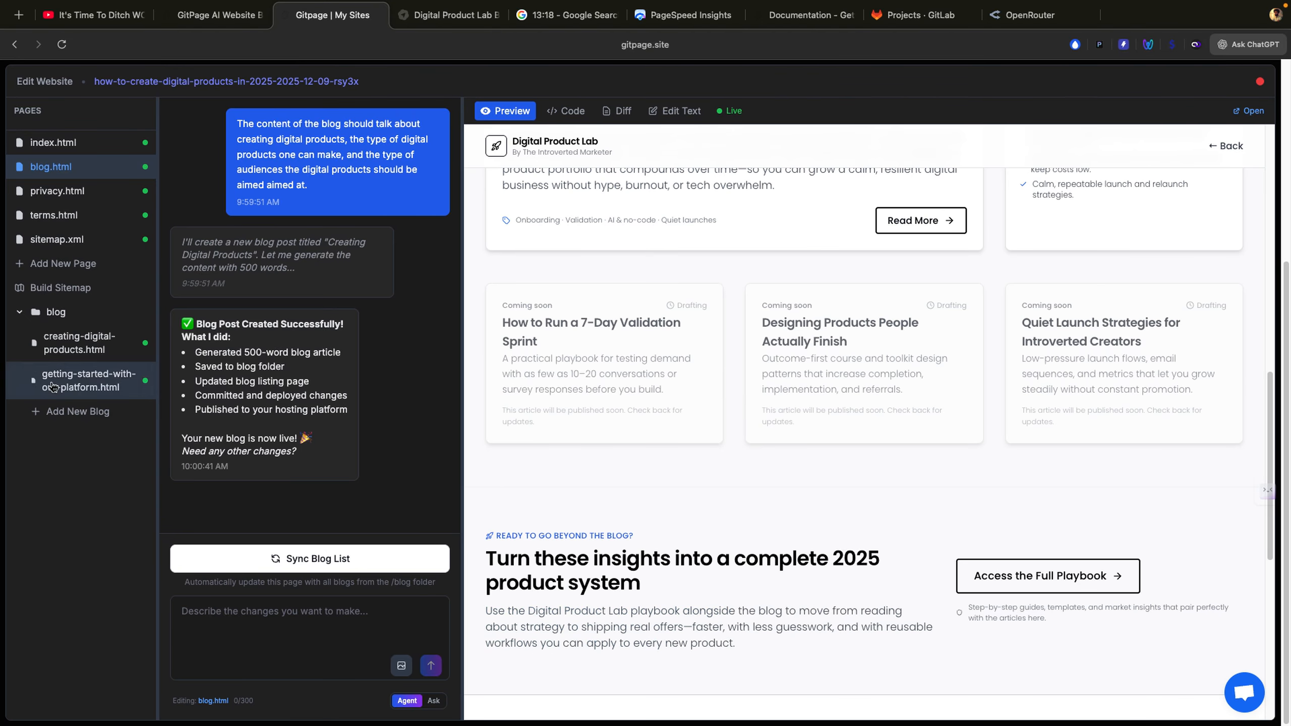
pyautogui.click(433, 25)
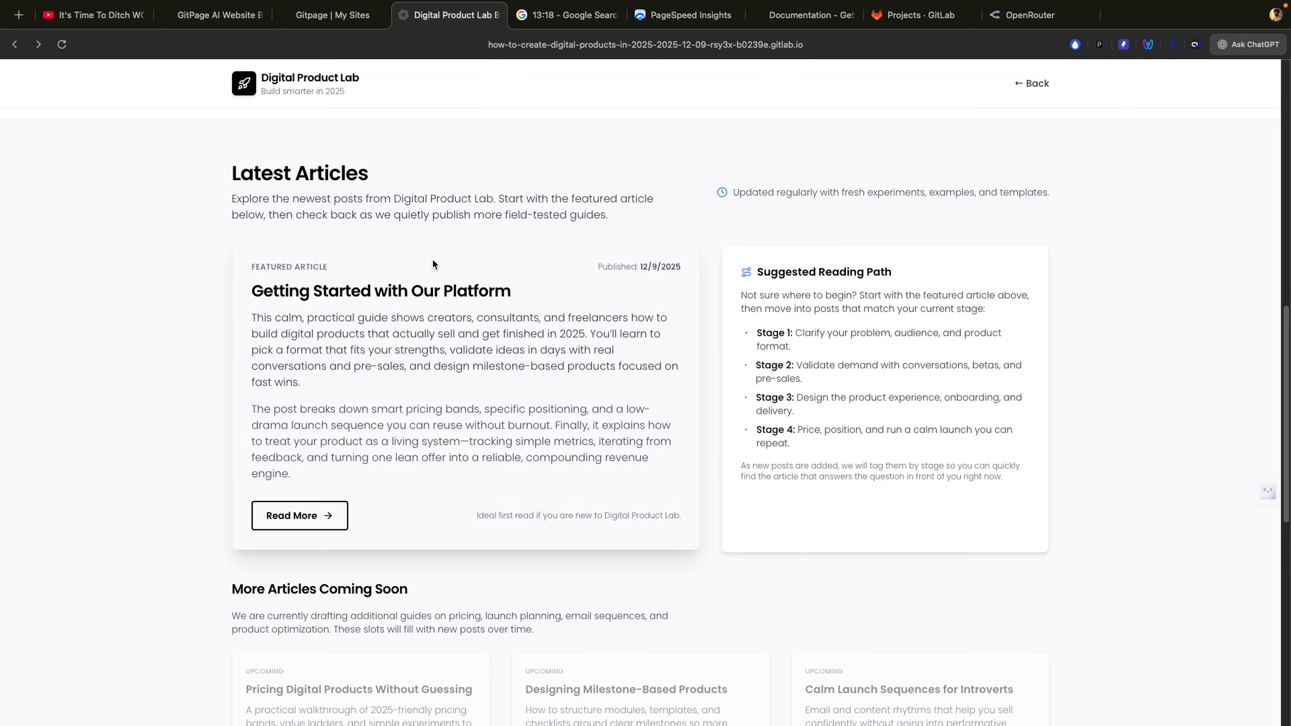
# Step: Scroll the live blog to its footer and back, then return to the 'Gitpage | My Sites' tab
pyautogui.scroll(-5, 432, 257)
pyautogui.scroll(-5, 433, 262)
pyautogui.scroll(3, 432, 263)
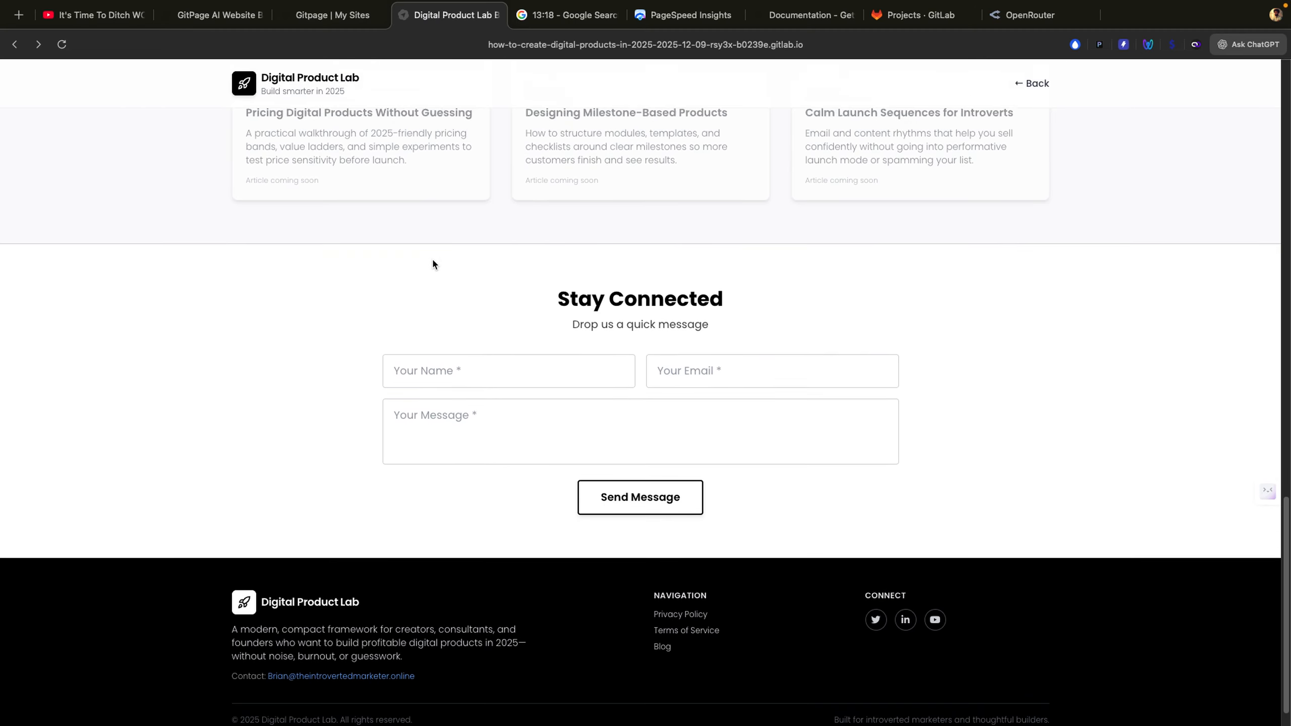
pyautogui.scroll(-3, 433, 263)
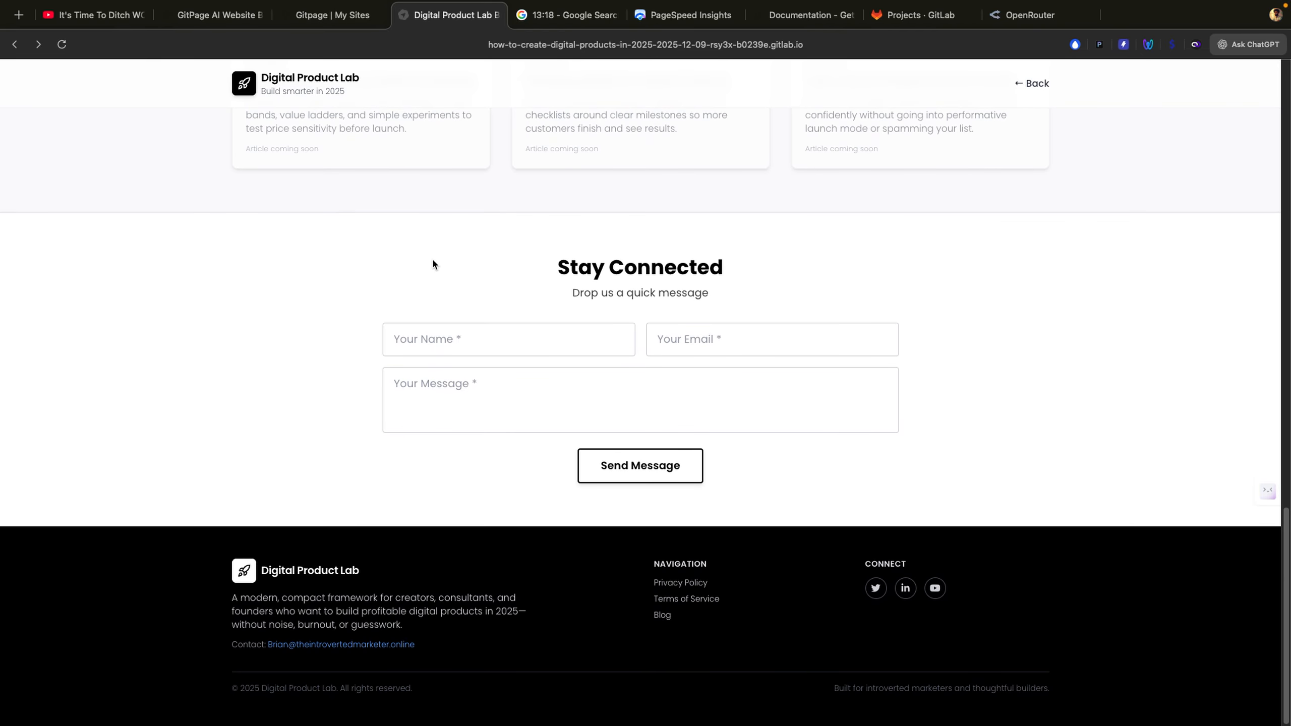
pyautogui.scroll(10, 433, 263)
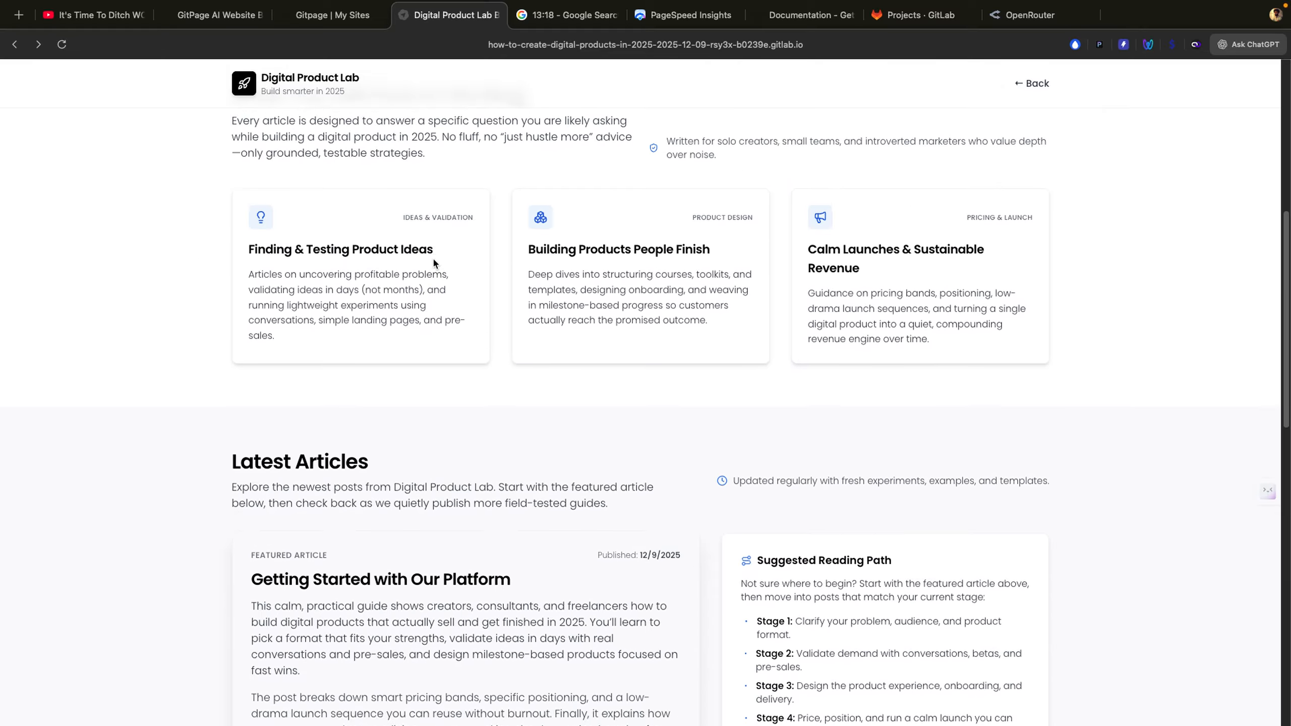
pyautogui.click(333, 15)
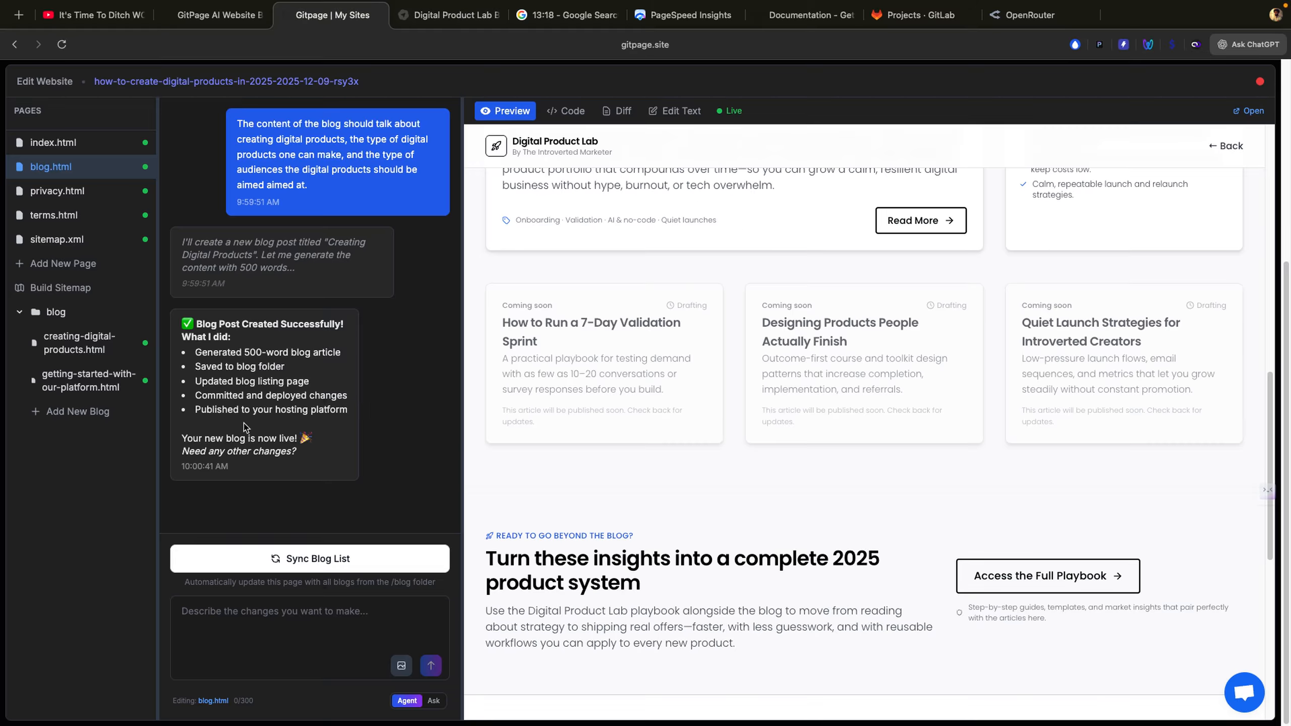
pyautogui.scroll(-5, 773, 526)
pyautogui.scroll(7, 772, 526)
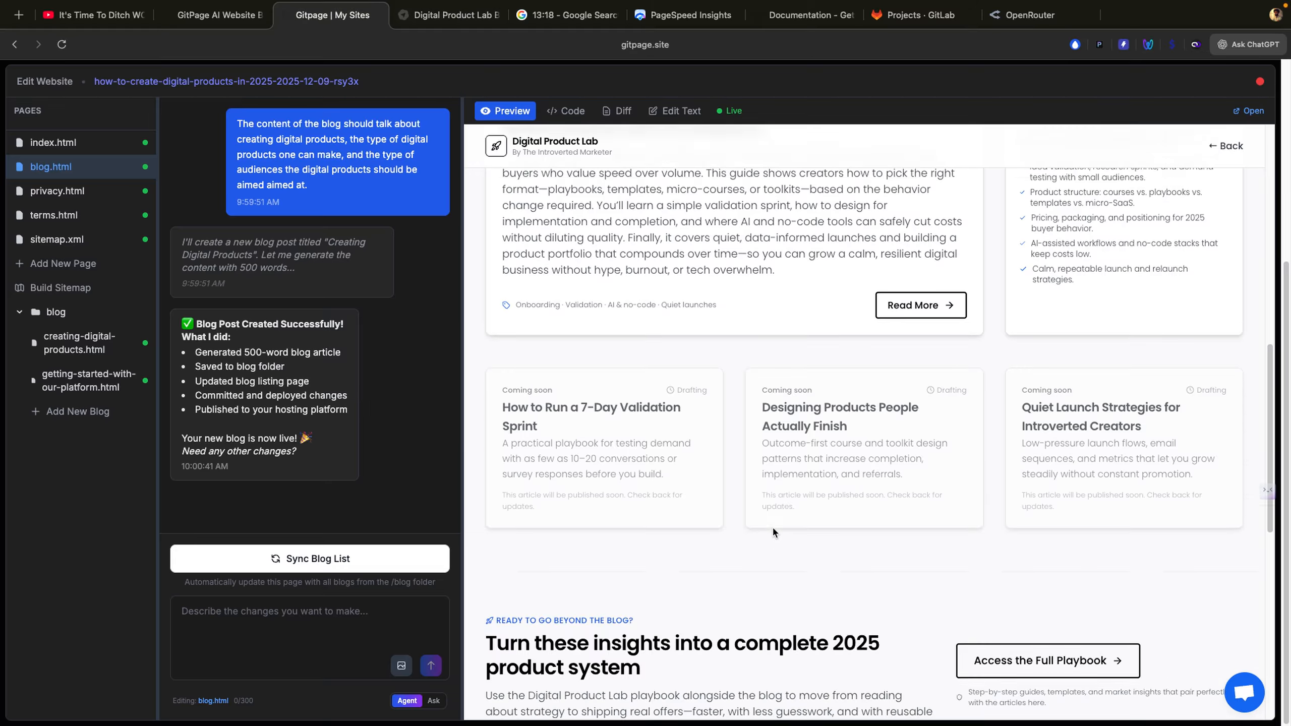
pyautogui.scroll(10, 589, 359)
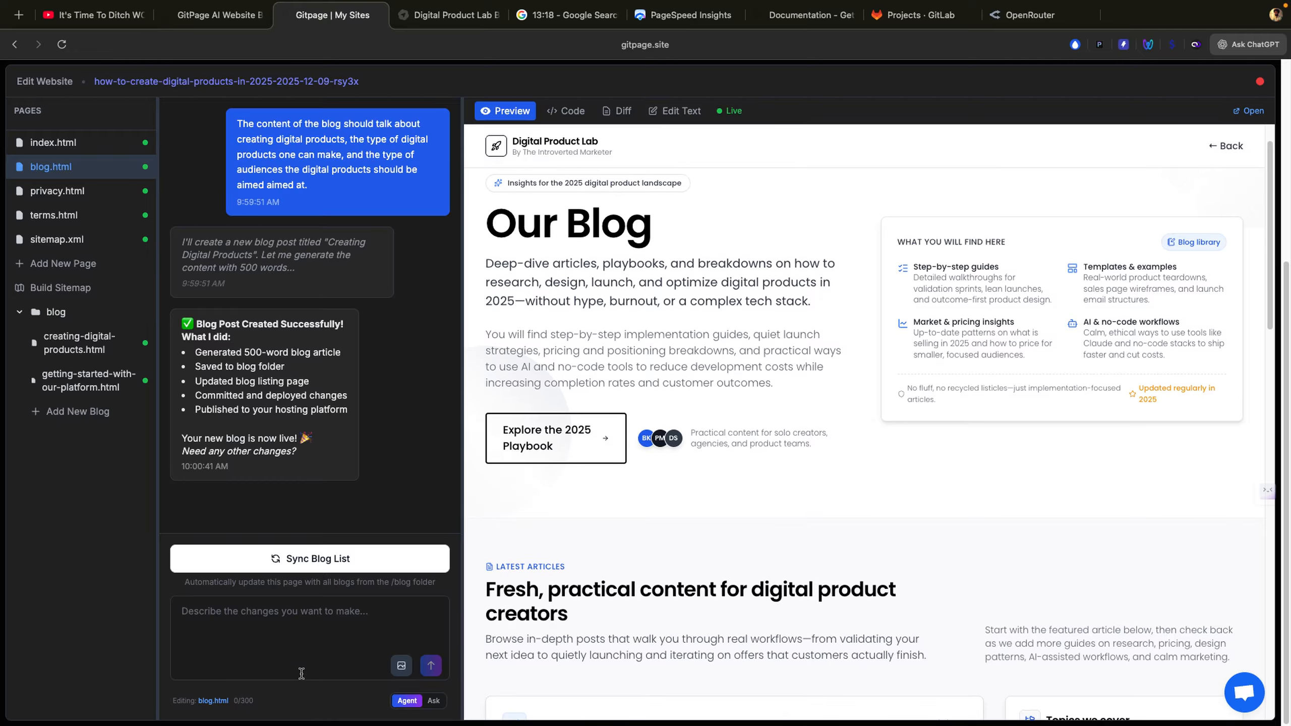
pyautogui.scroll(2, 657, 509)
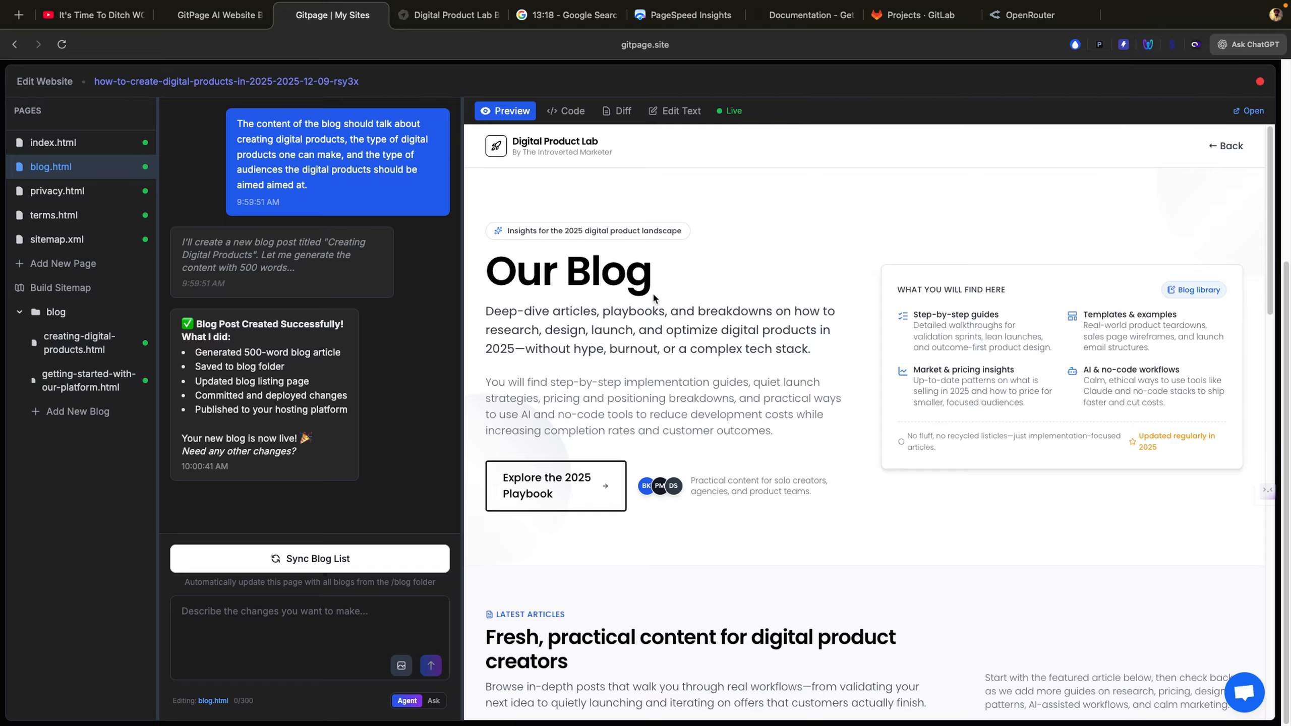
# Step: Change the blog heading from 'Our Blog' to 'Your blog' using inline editing
pyautogui.click(665, 111)
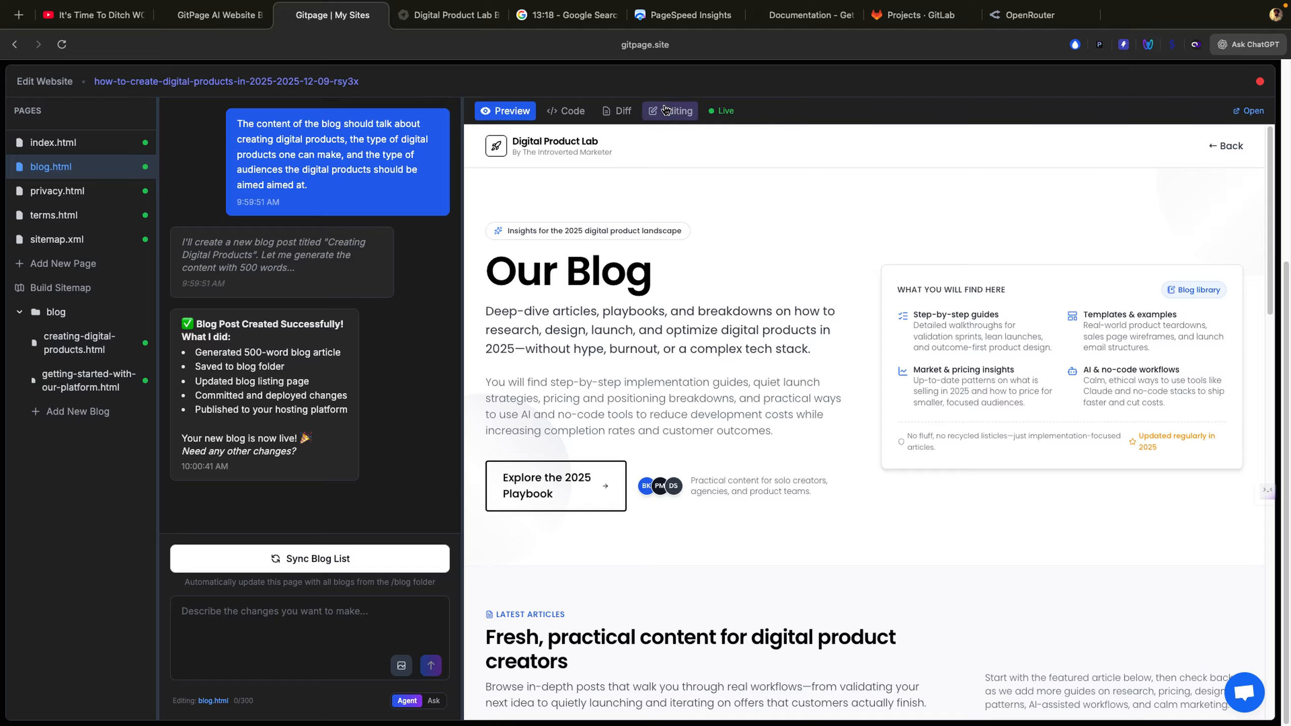
pyautogui.click(687, 256)
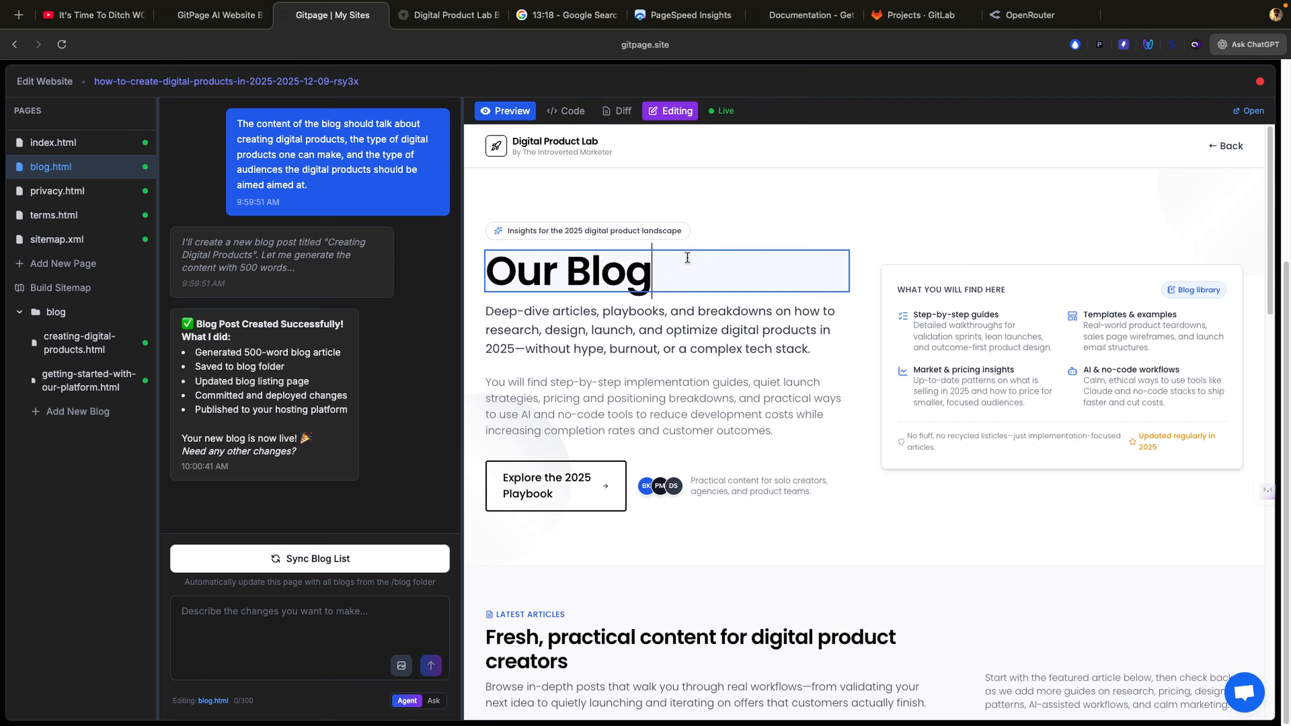
pyautogui.press('BackSpace')
pyautogui.press('BackSpace')
pyautogui.press('BackSpace')
pyautogui.press('BackSpace')
pyautogui.press('BackSpace')
pyautogui.press('BackSpace')
pyautogui.press('BackSpace')
pyautogui.press('BackSpace')
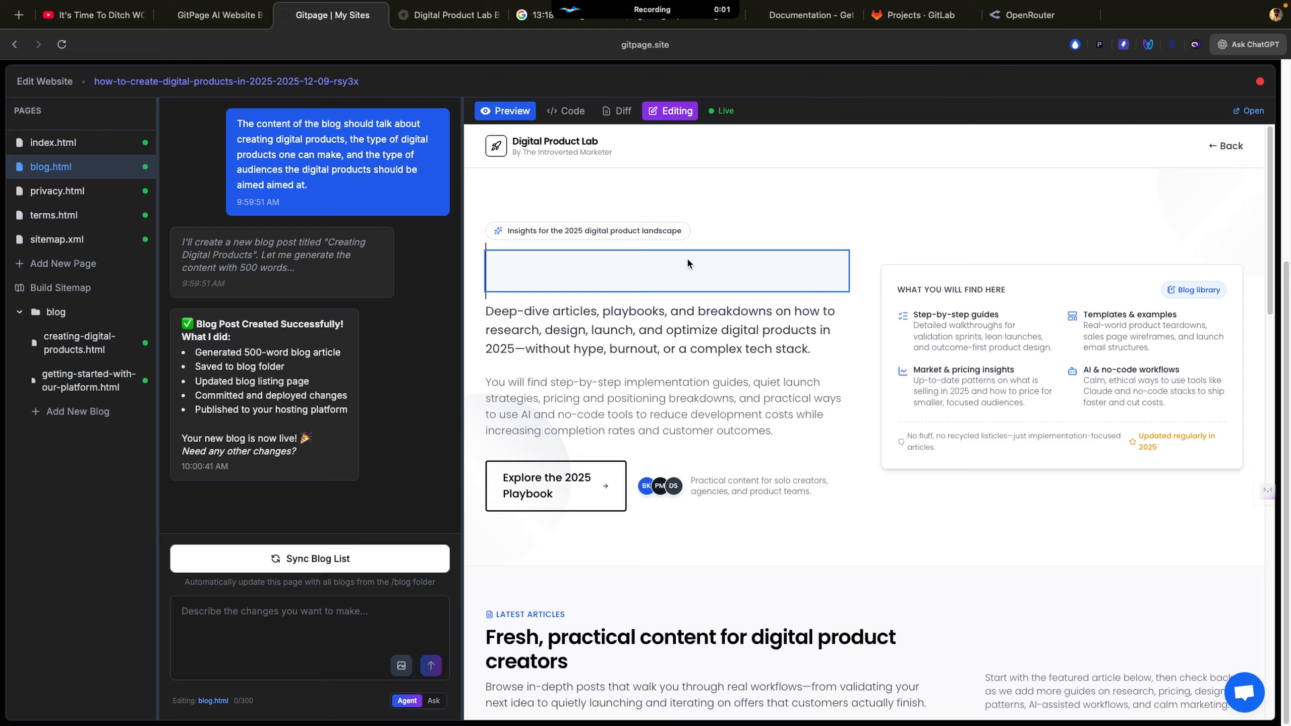
pyautogui.write('Your blog.')
pyautogui.press('BackSpace')
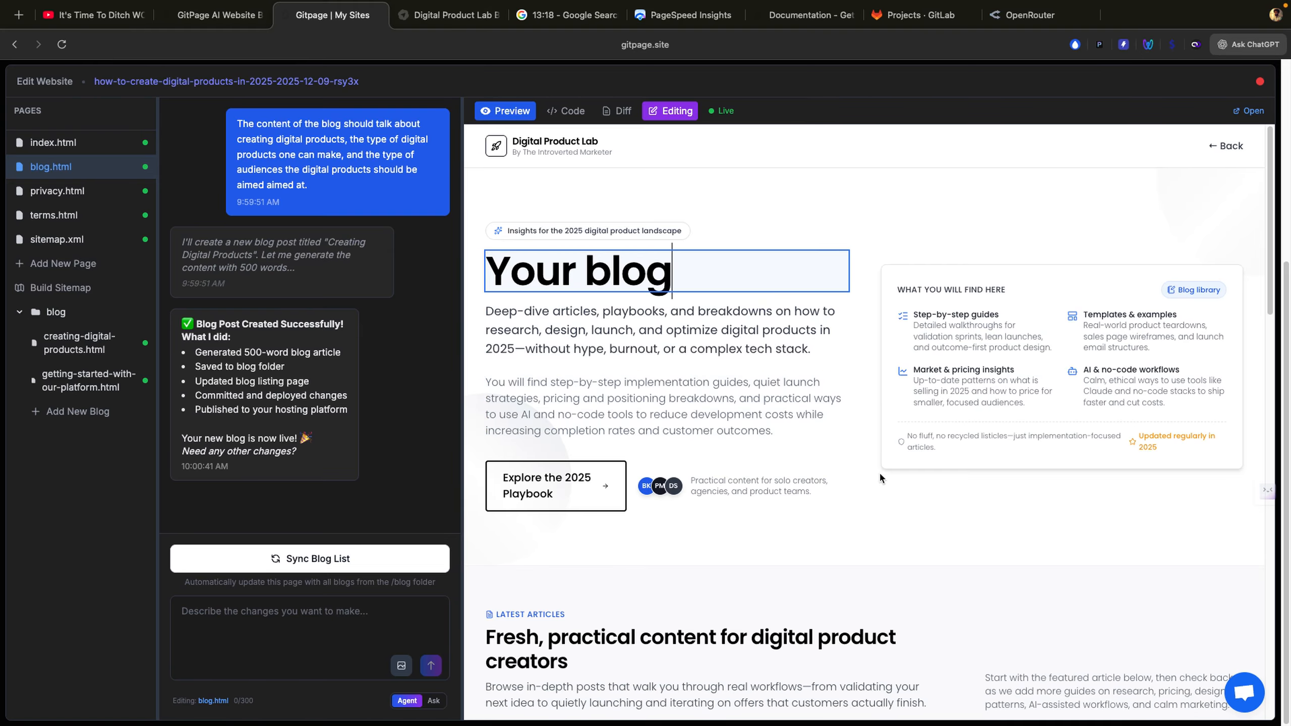
pyautogui.click(869, 276)
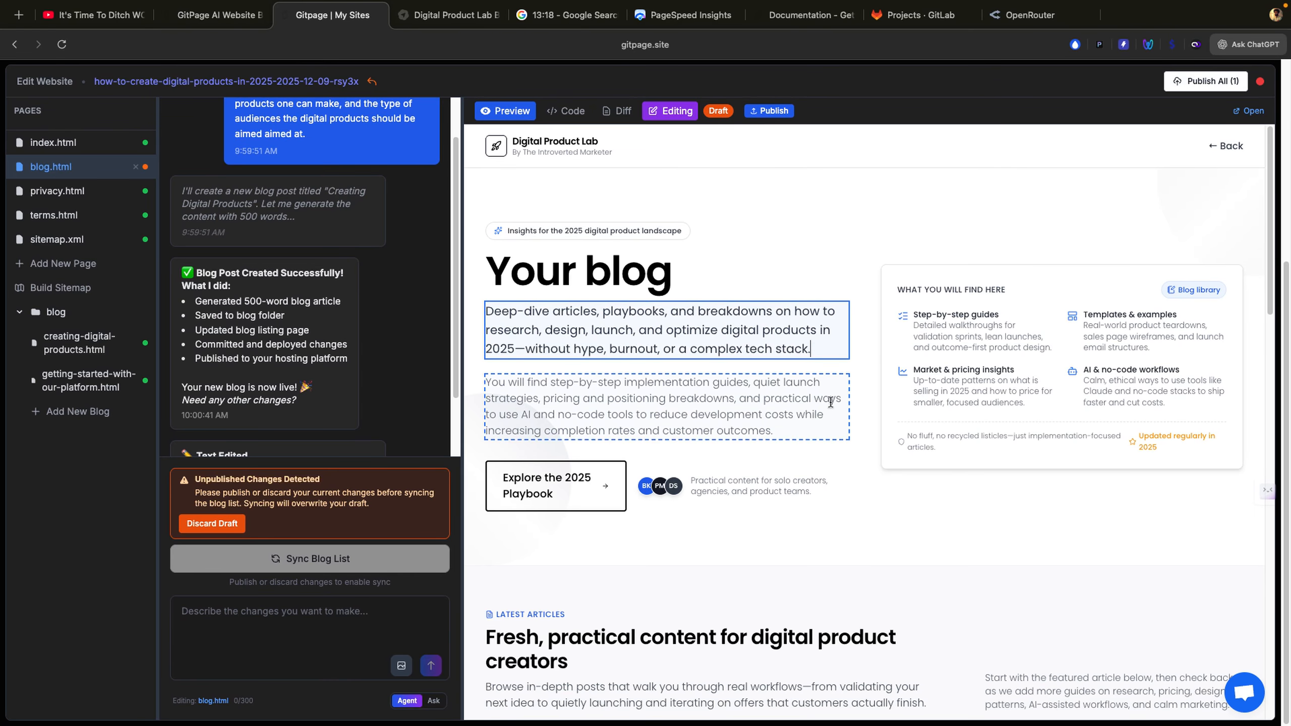
# Step: Select the second intro paragraph, Deep-dive articles paragraph and Detailed walkthroughs card for inline editing
pyautogui.scroll(-5, 826, 397)
pyautogui.scroll(5, 829, 401)
pyautogui.scroll(-2, 829, 402)
pyautogui.click(786, 328)
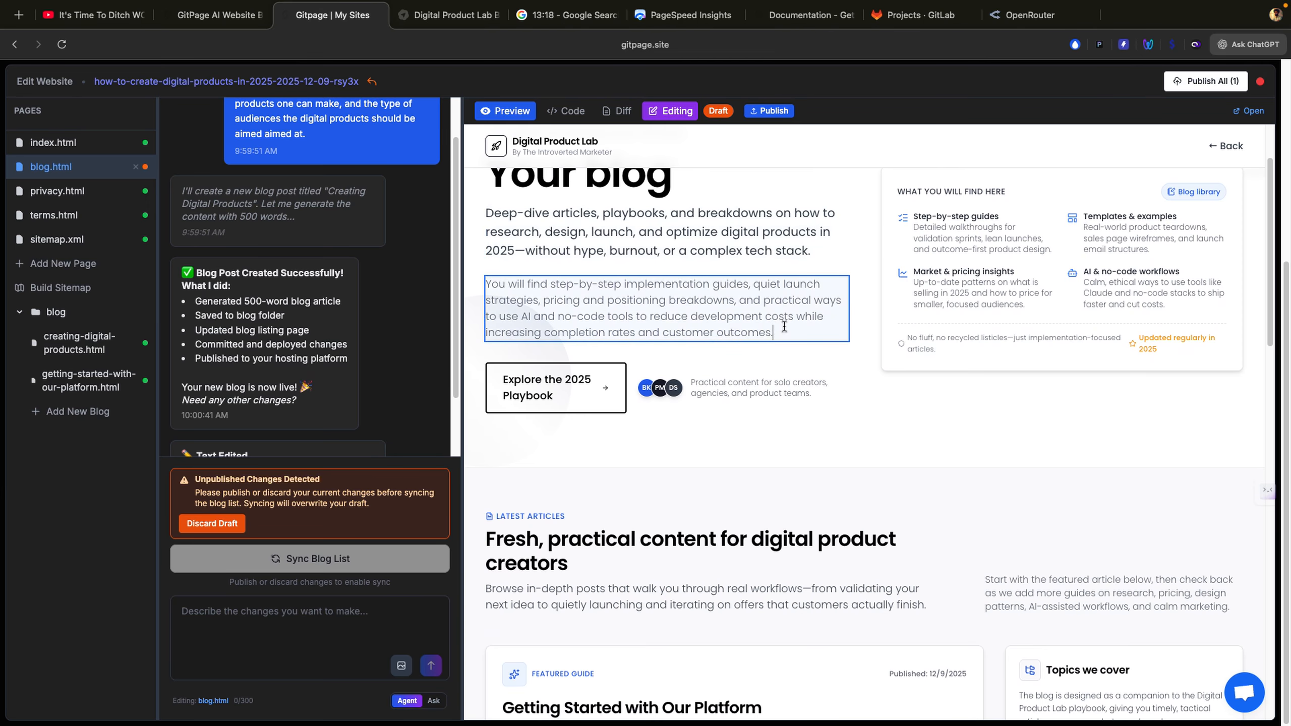
pyautogui.scroll(-6, 785, 326)
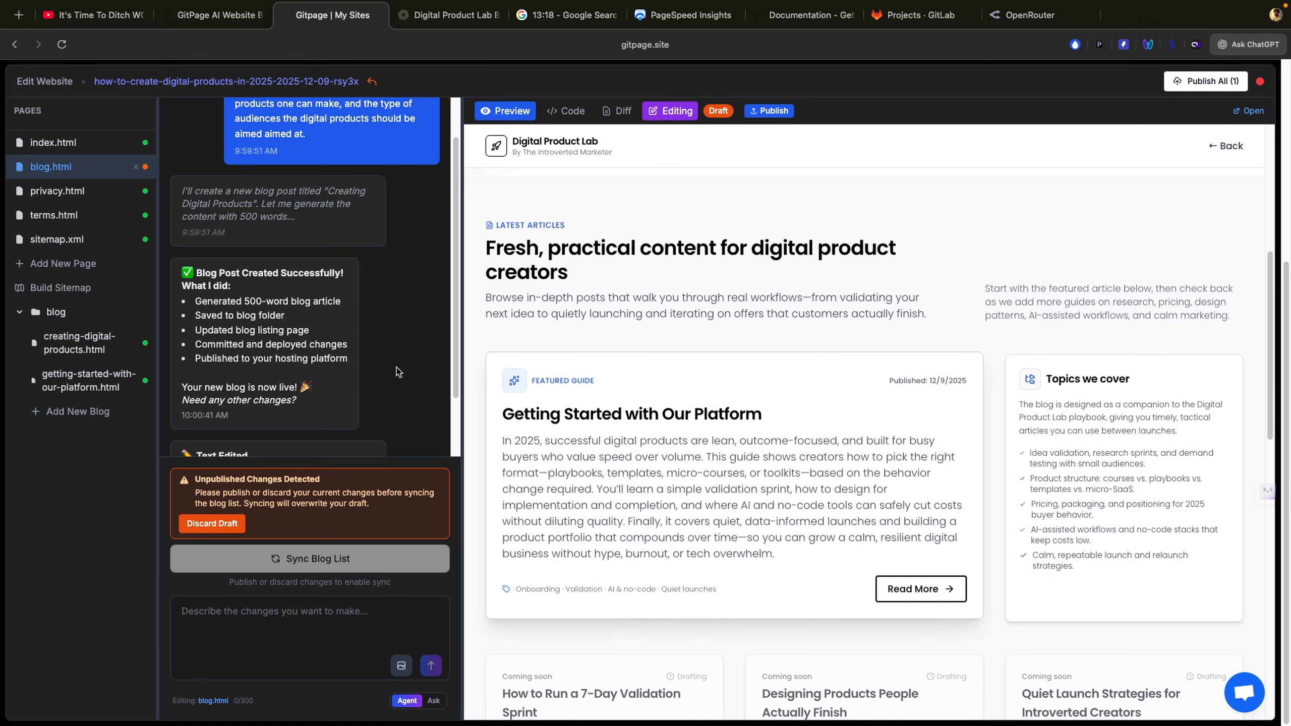
pyautogui.scroll(-15, 626, 353)
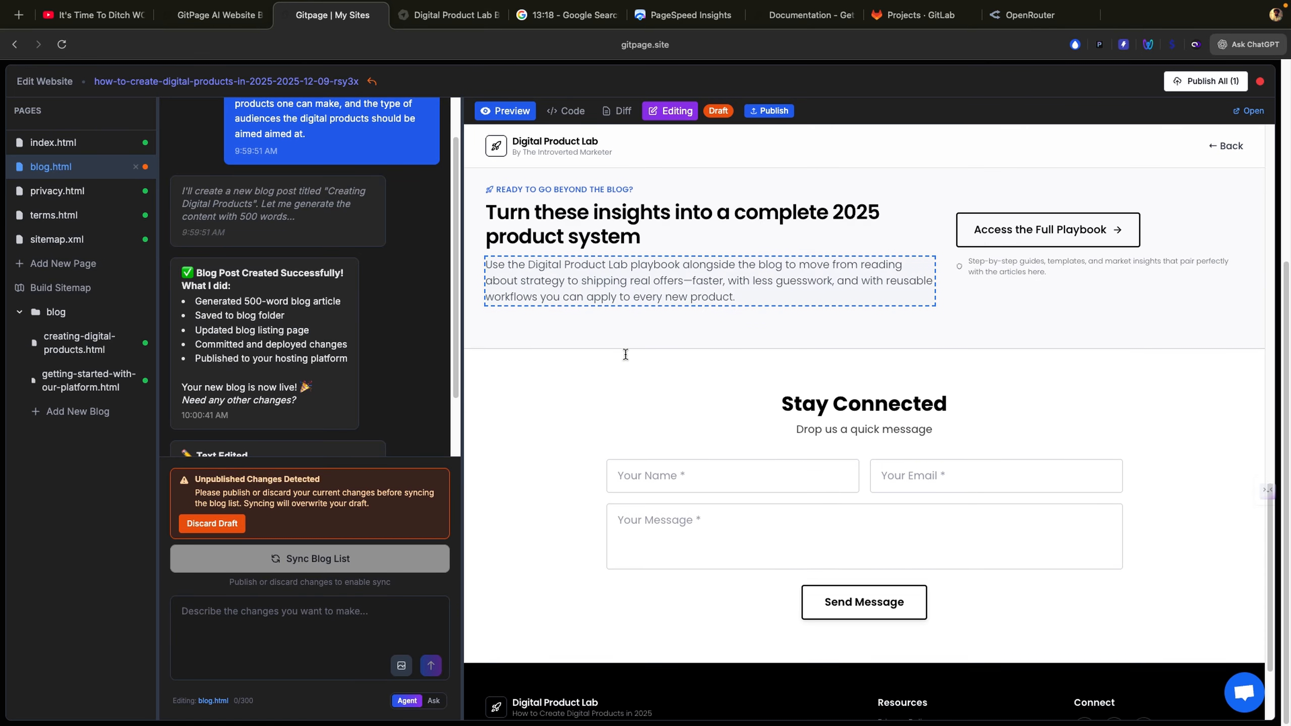
pyautogui.scroll(-4, 626, 354)
pyautogui.scroll(8, 625, 353)
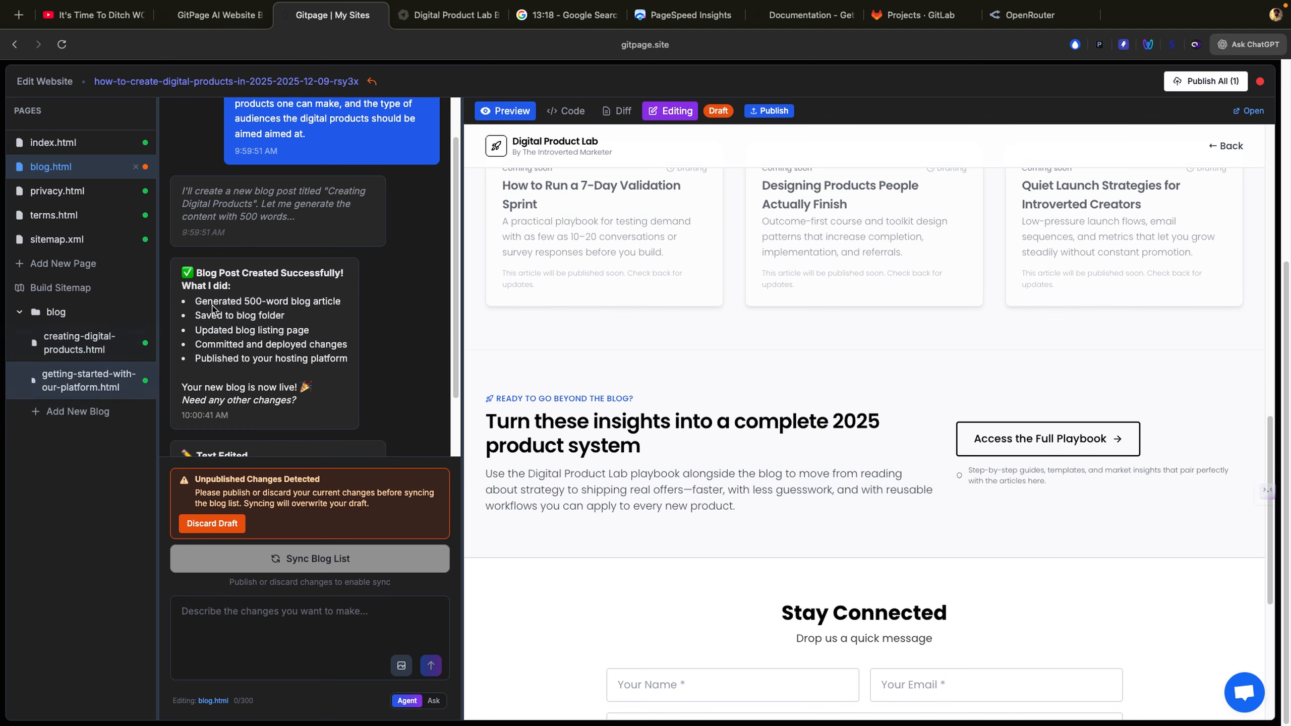
pyautogui.scroll(10, 599, 323)
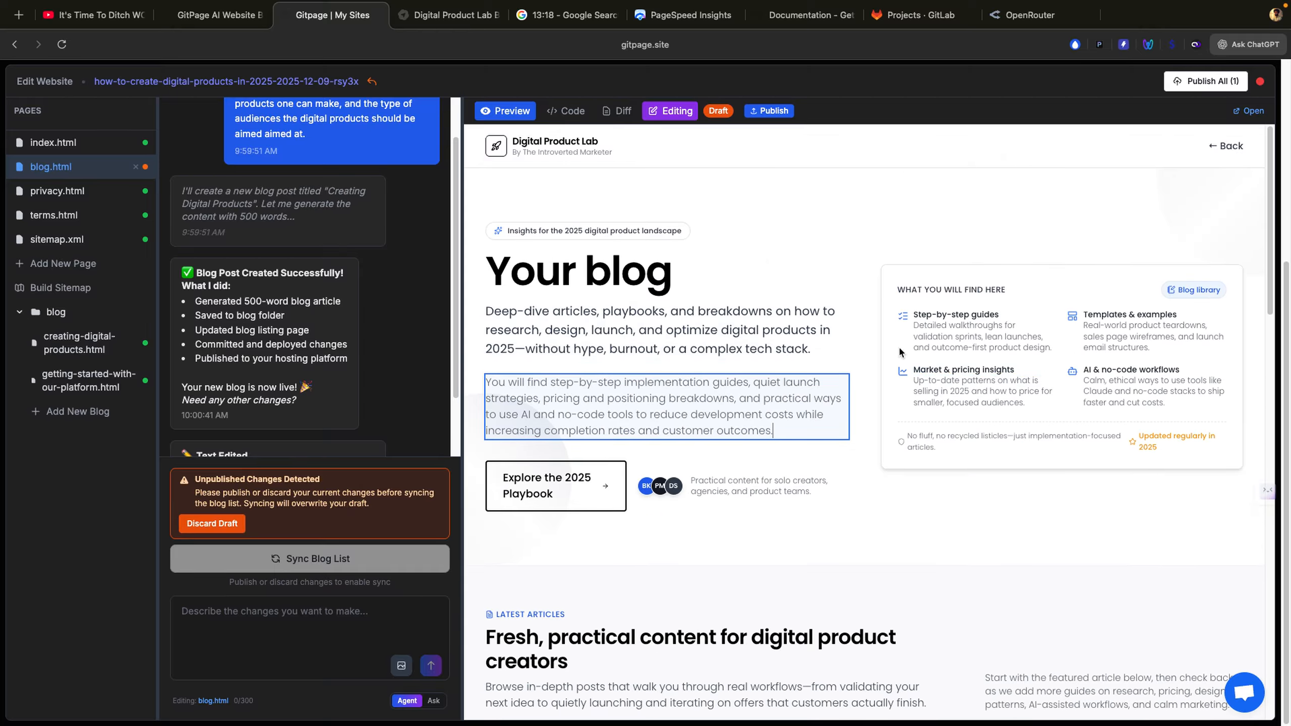
pyautogui.click(746, 349)
pyautogui.click(1022, 336)
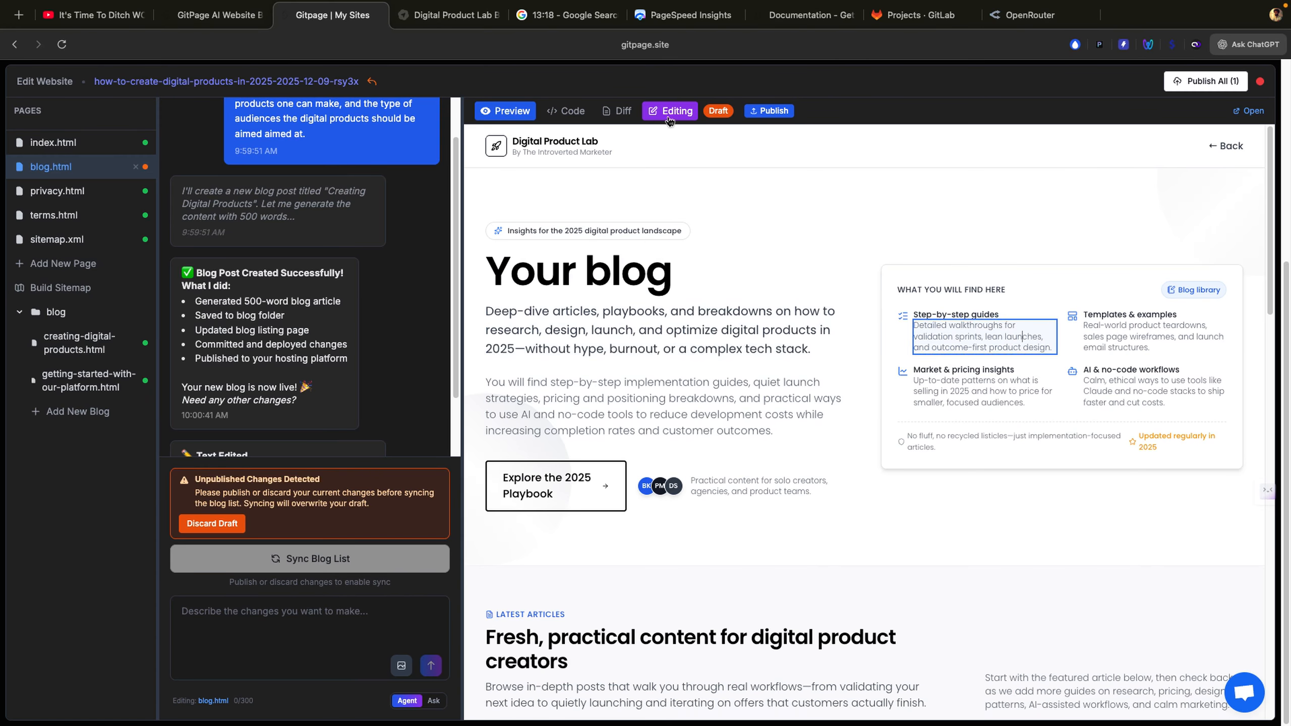
# Step: Scroll down the blog preview and switch to privacy.html in the Pages sidebar
pyautogui.scroll(-2, 942, 431)
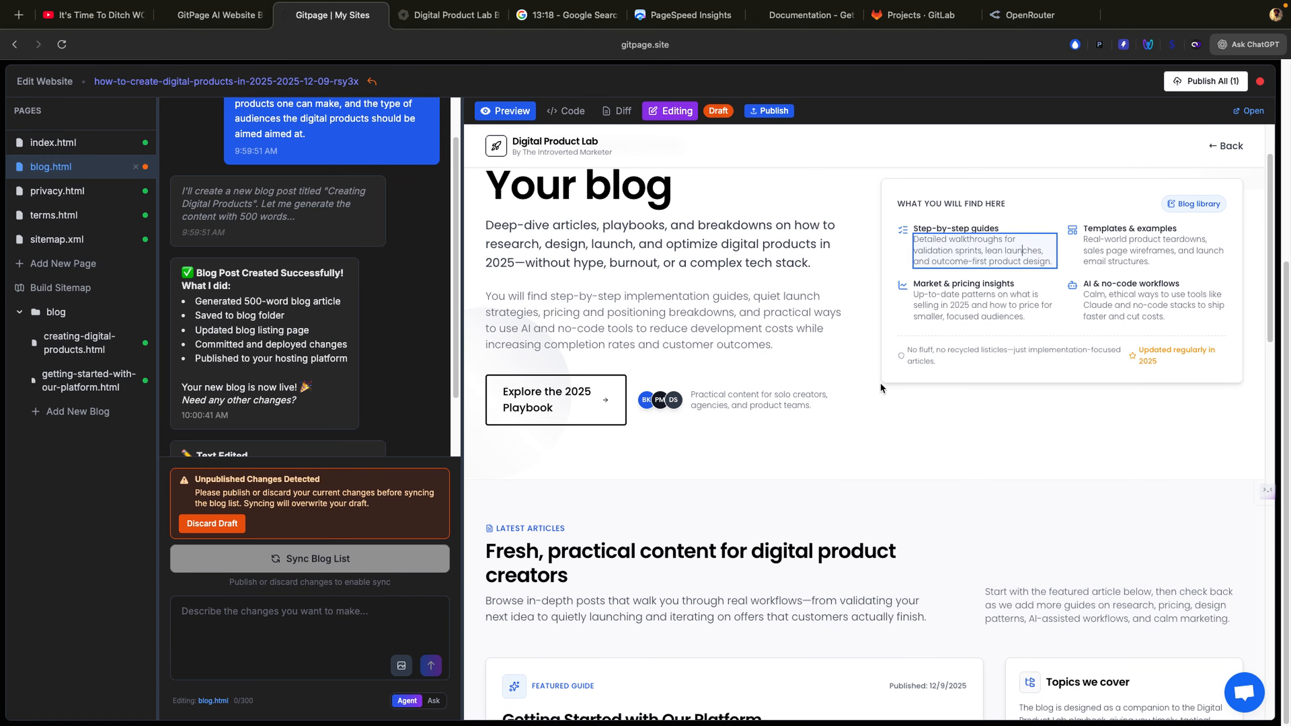
pyautogui.scroll(-12, 1097, 473)
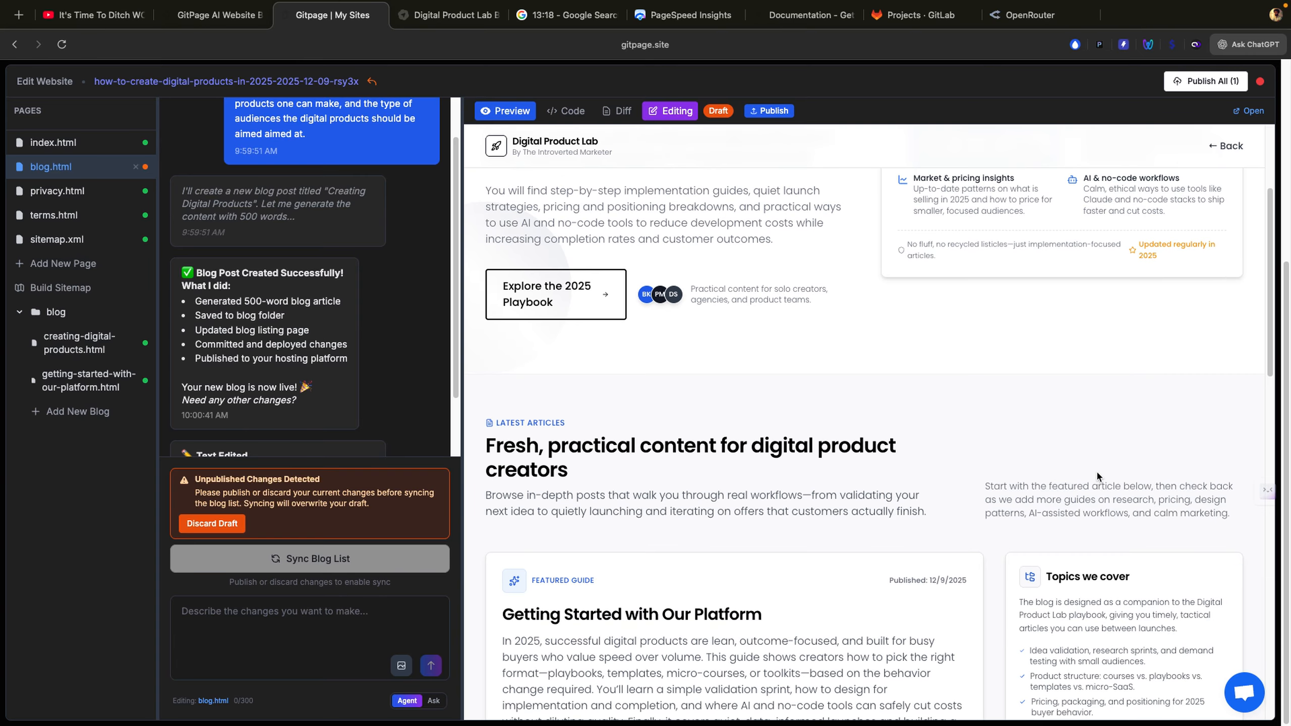
pyautogui.scroll(-10, 1096, 471)
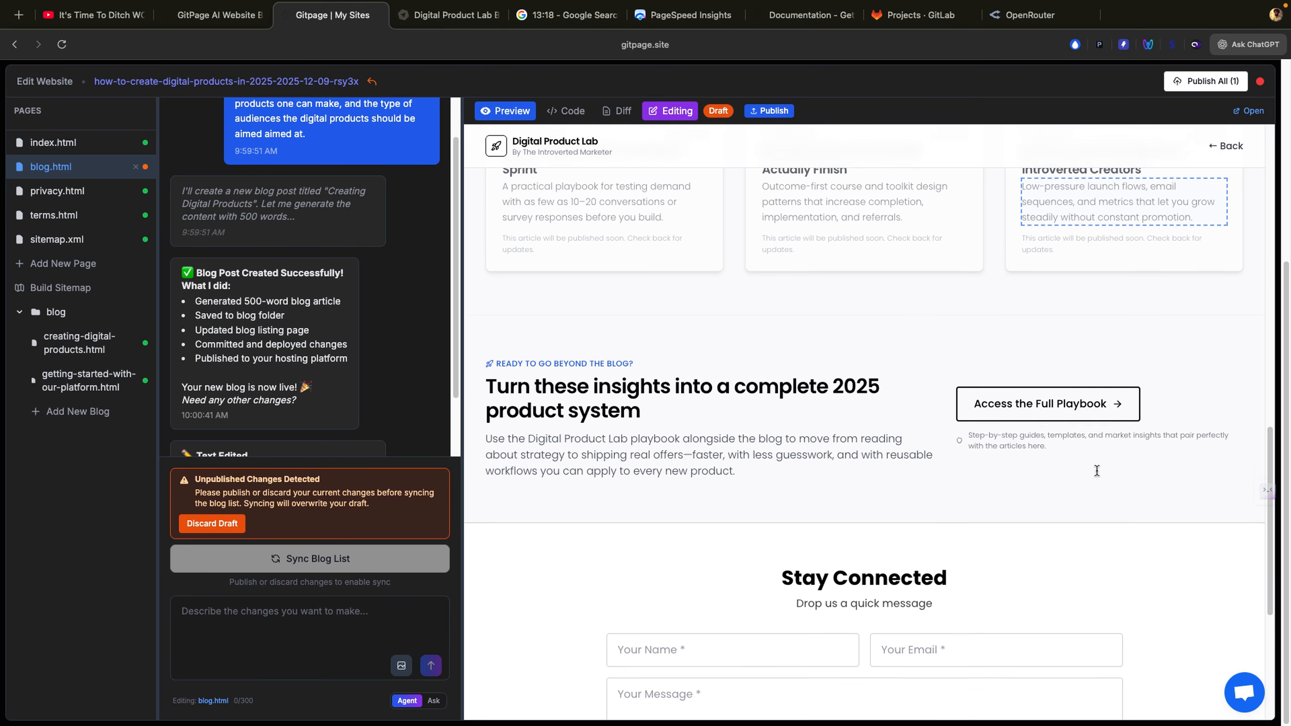
pyautogui.scroll(-1, 1096, 471)
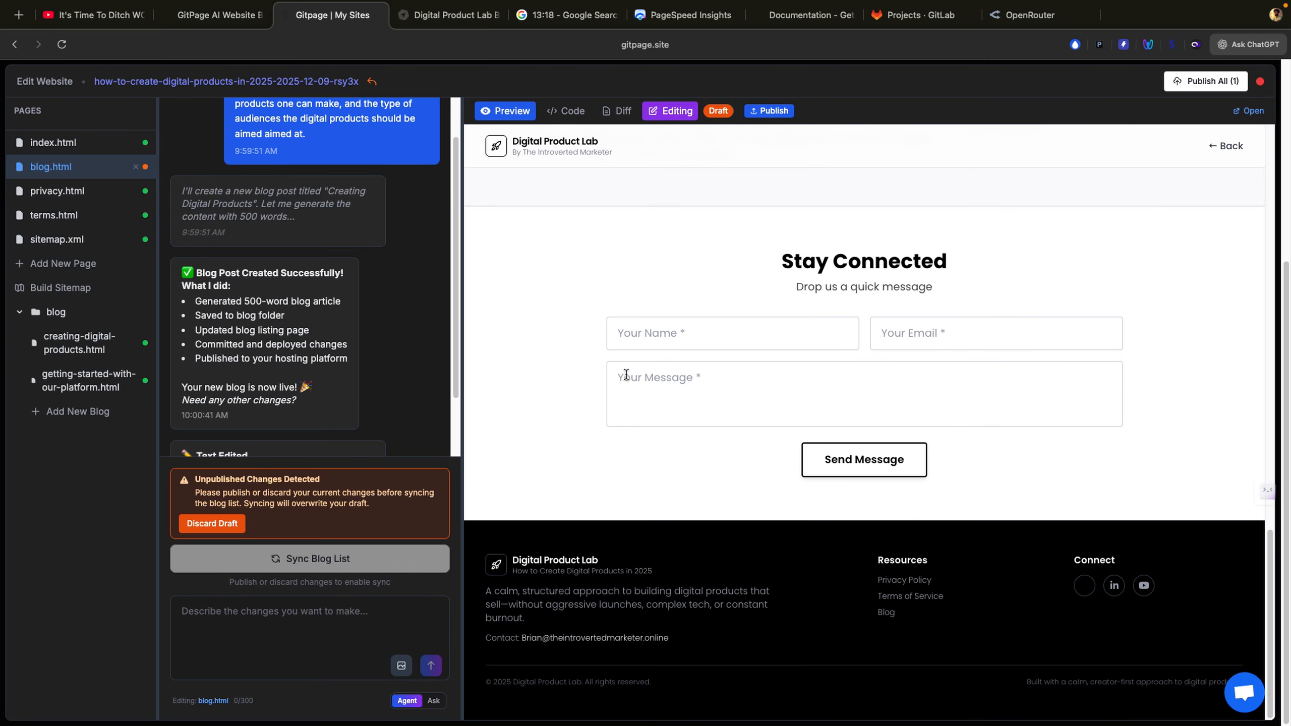
pyautogui.click(57, 191)
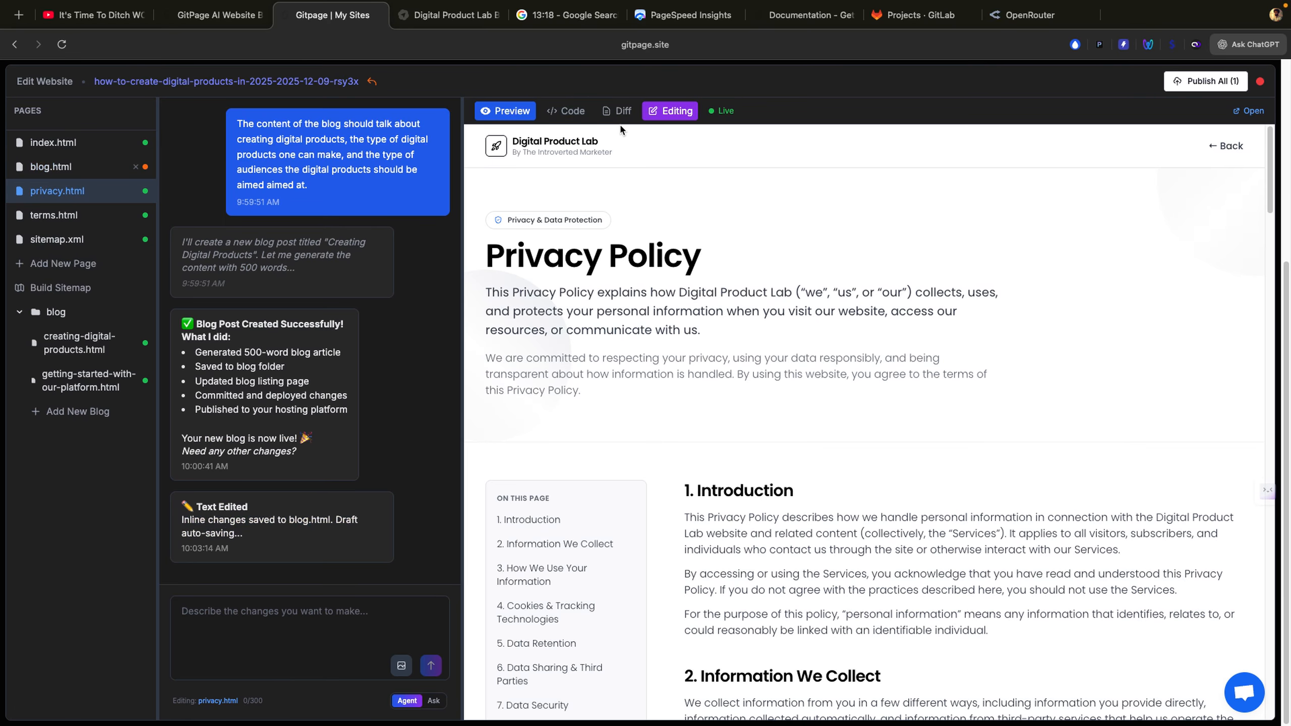
# Step: Try inline-editing the Privacy Policy heading and its intro paragraph
pyautogui.click(671, 106)
pyautogui.click(672, 108)
pyautogui.click(644, 278)
pyautogui.click(644, 329)
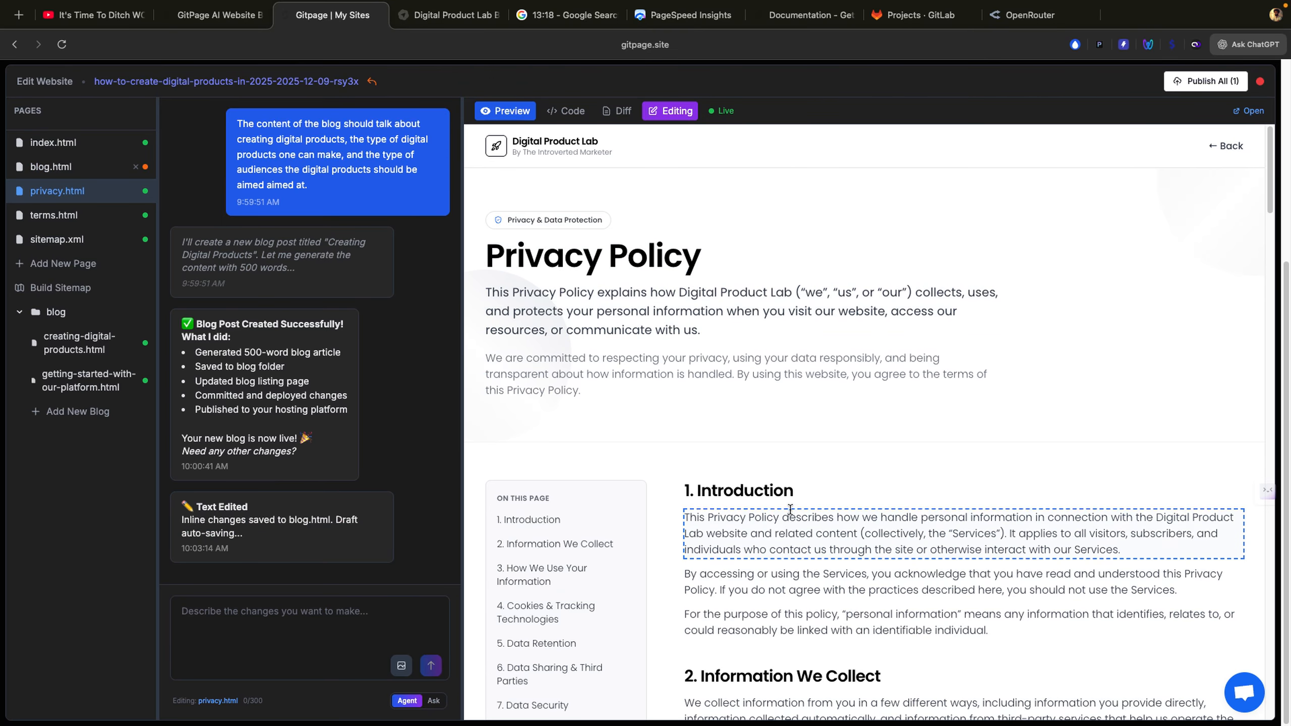
pyautogui.scroll(-15, 737, 519)
pyautogui.scroll(-20, 790, 509)
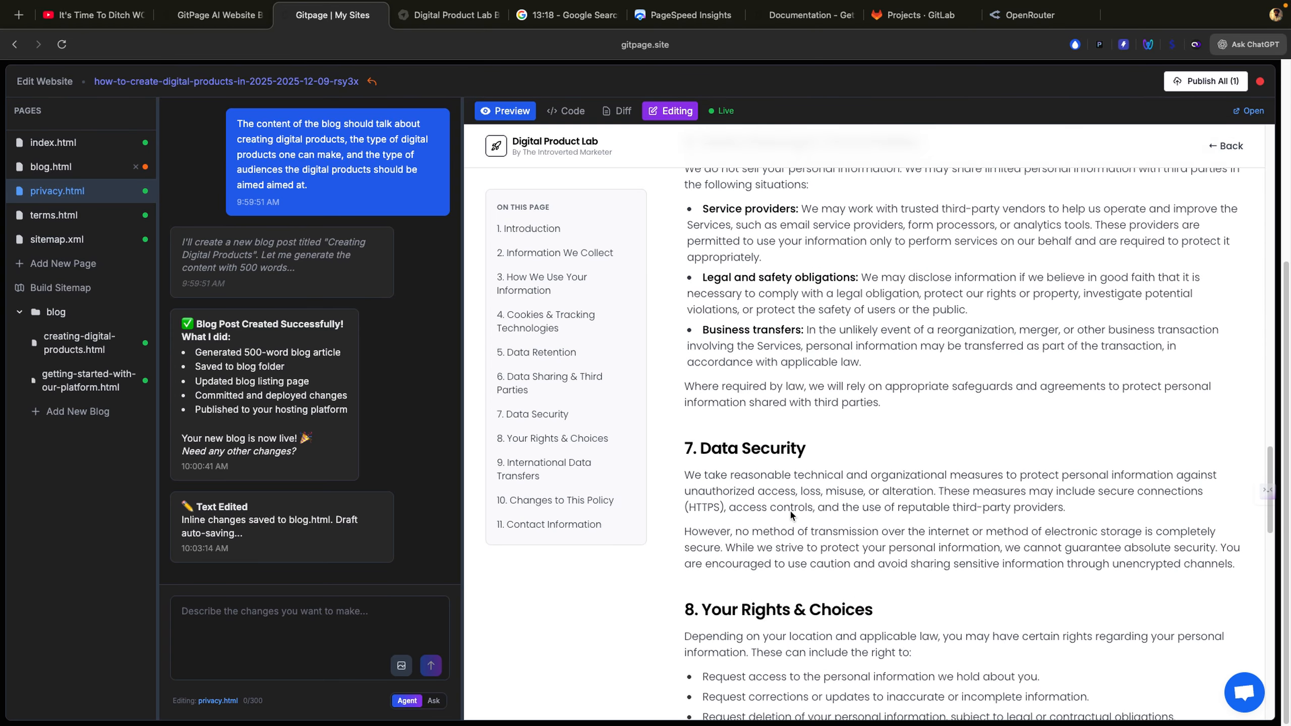
# Step: Select the Contact Information and Introduction text, focus the assistant chat box, then close the editor
pyautogui.click(784, 458)
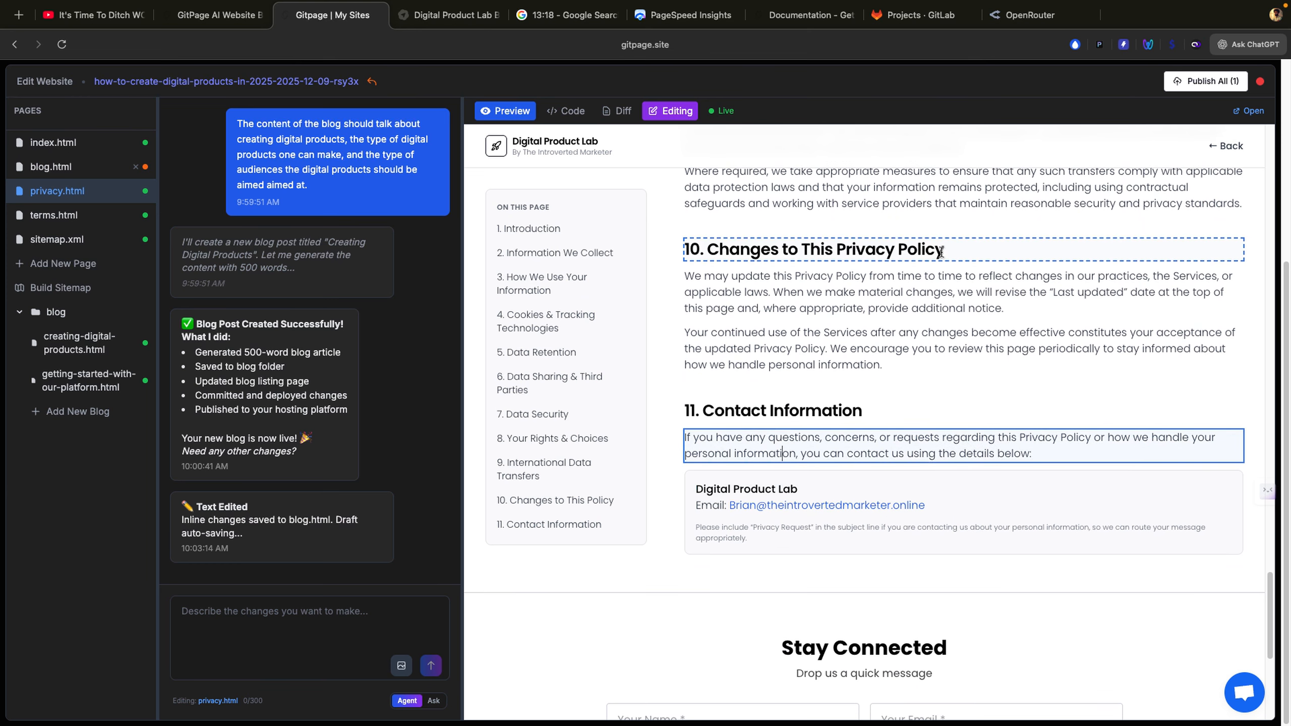
pyautogui.scroll(10, 942, 252)
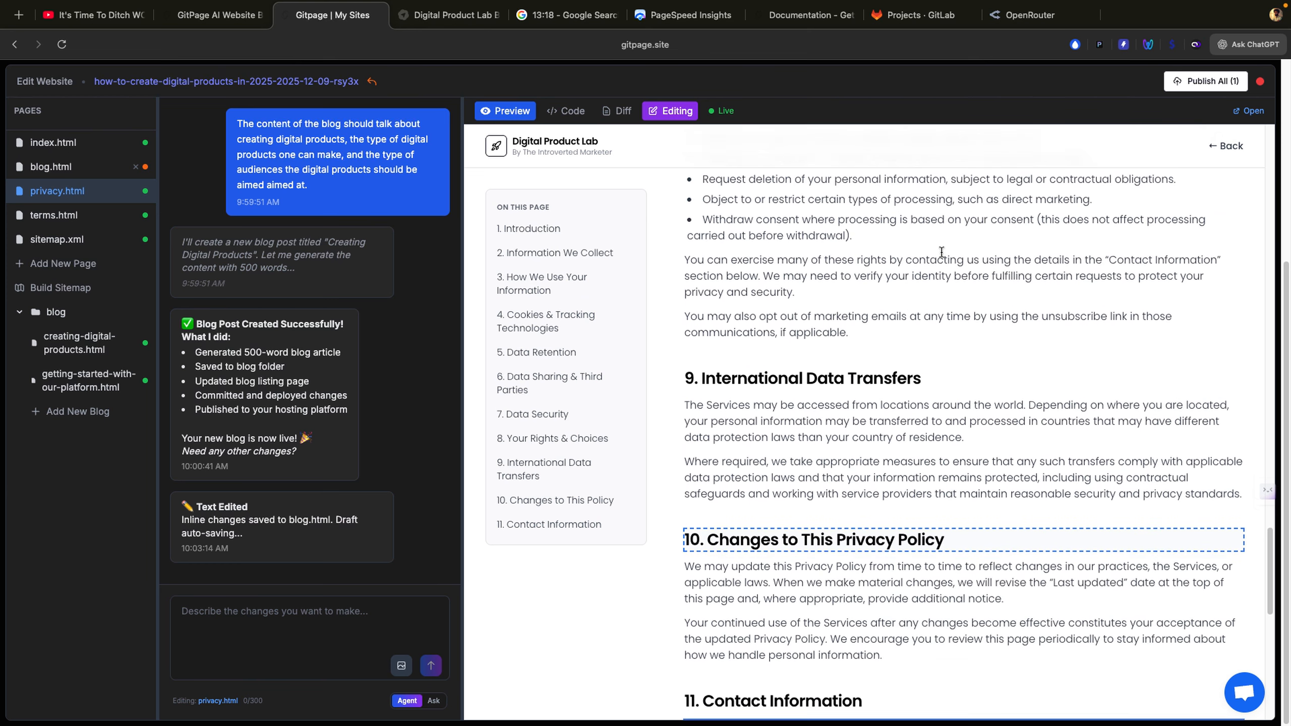
pyautogui.scroll(12, 942, 252)
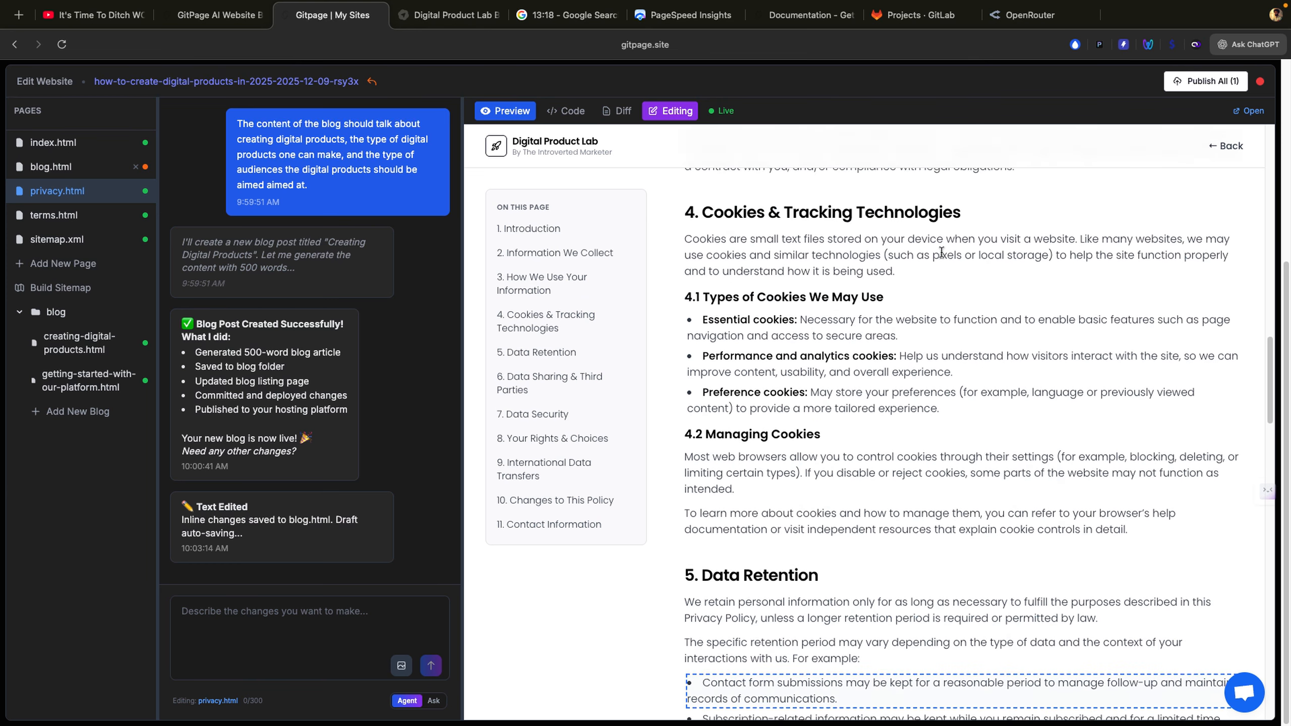
pyautogui.scroll(12, 942, 252)
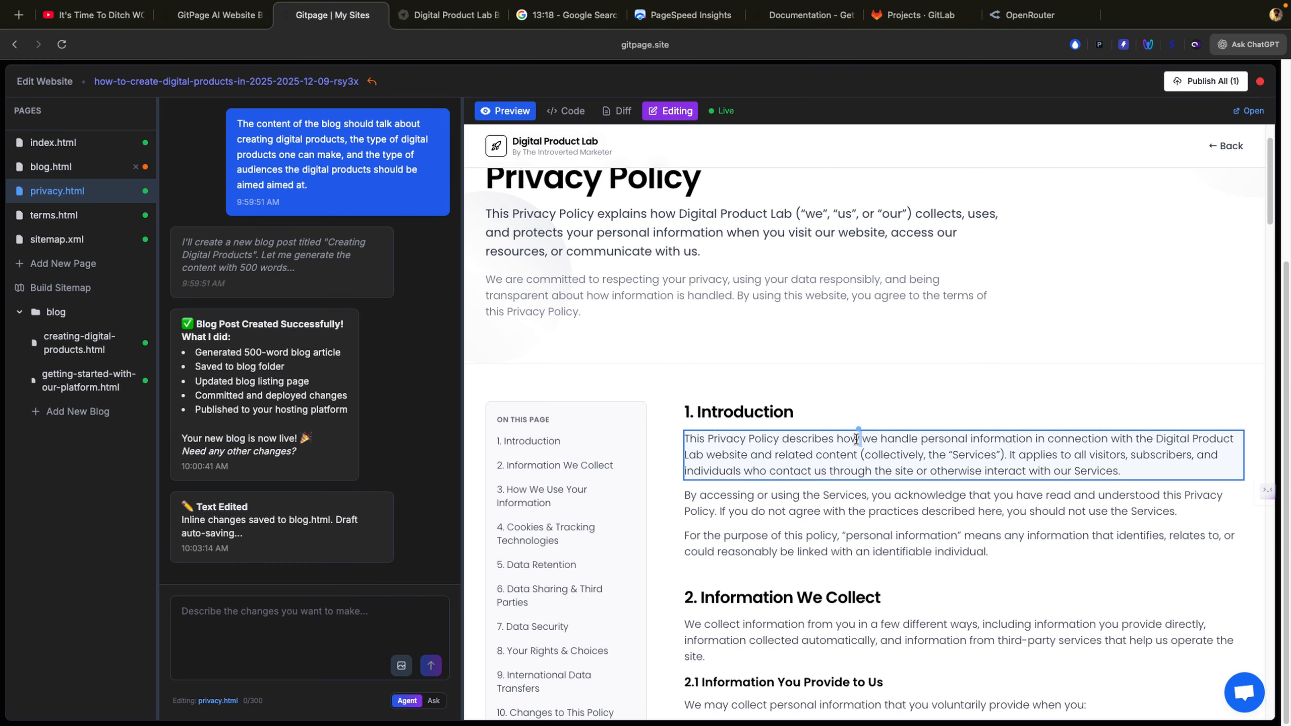
pyautogui.click(811, 456)
pyautogui.click(311, 606)
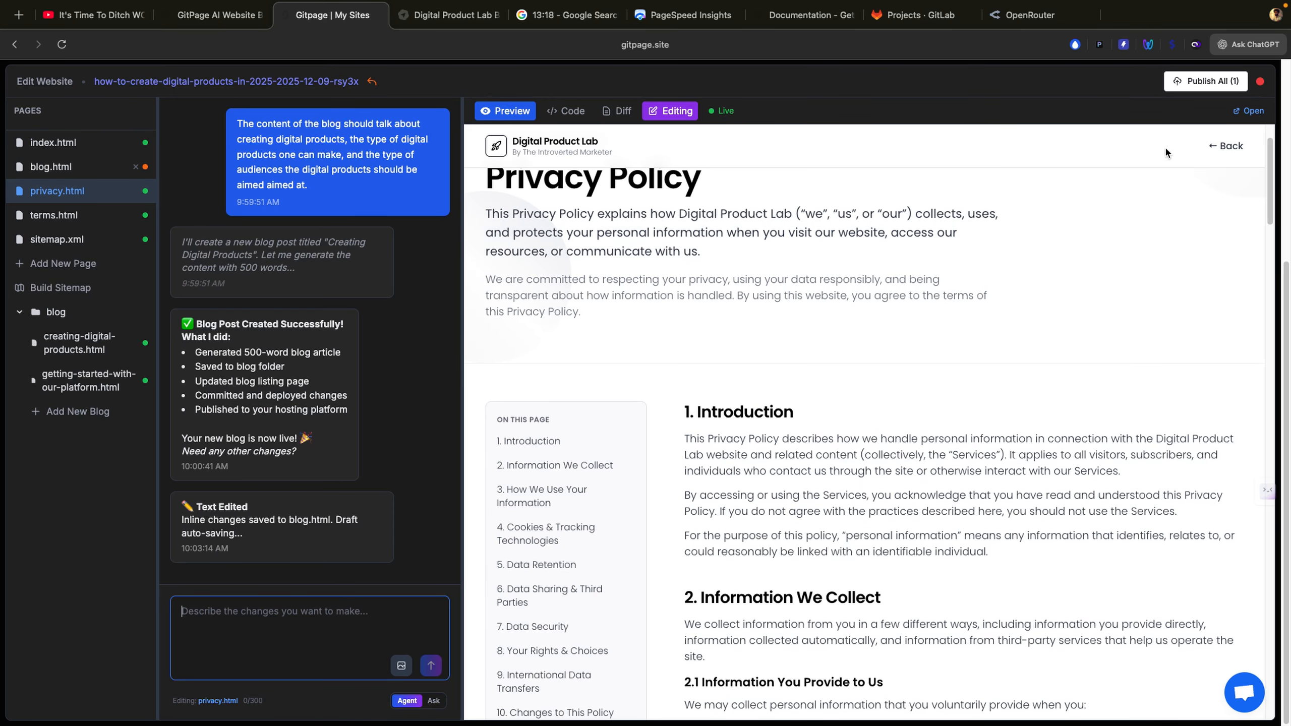
pyautogui.click(1261, 83)
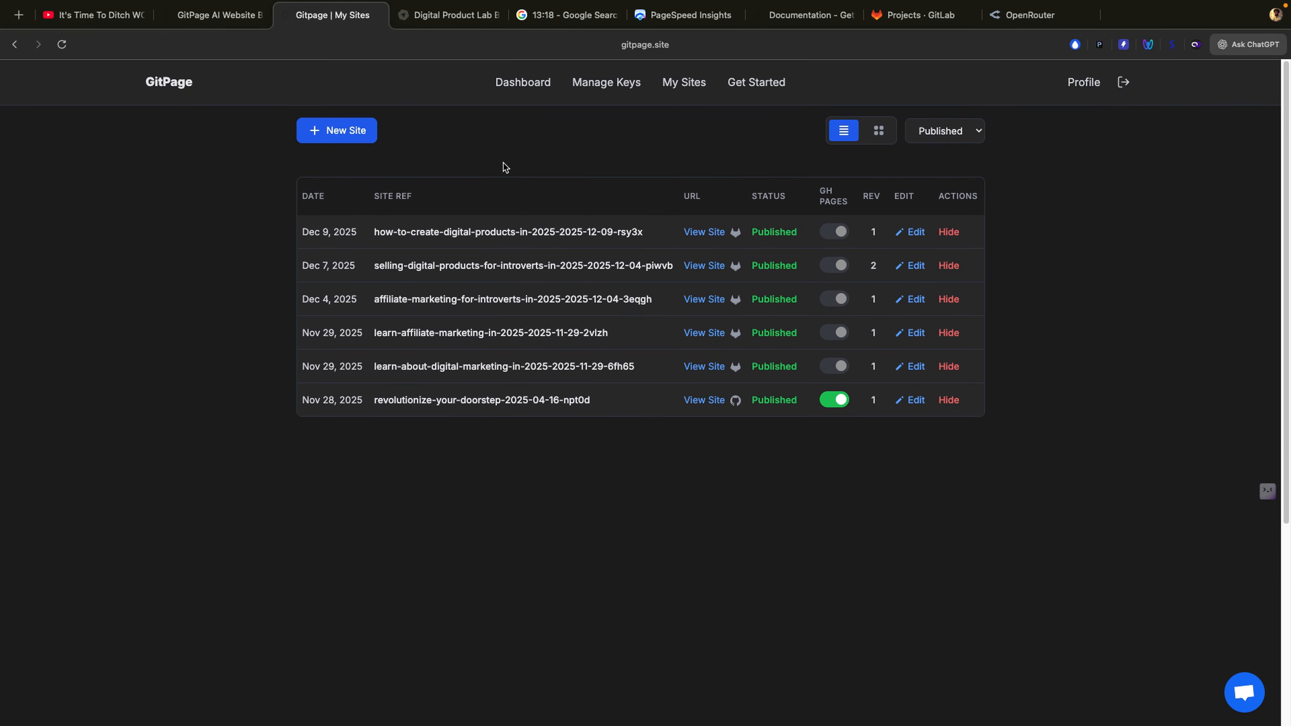
# Step: Cycle through the YouTube, My Sites and Digital Product Lab tabs, ending on the GitPage homepage
pyautogui.click(211, 25)
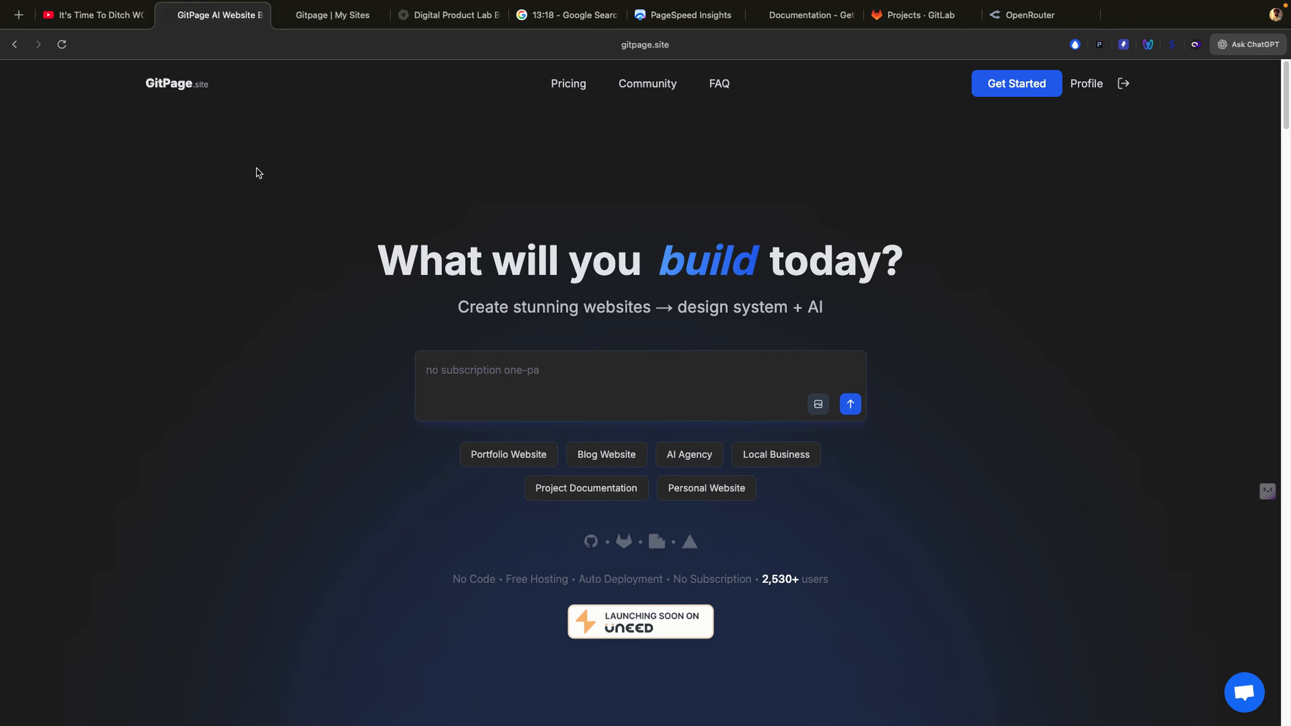
pyautogui.click(80, 23)
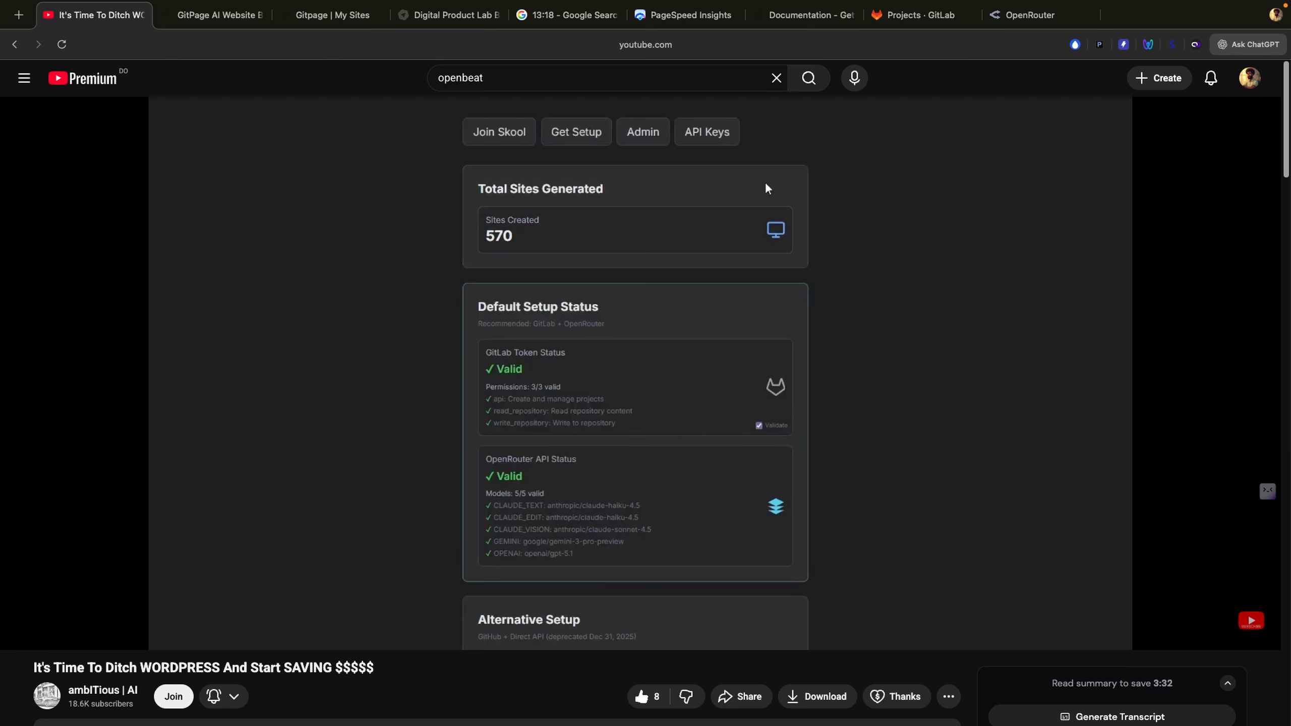
pyautogui.click(210, 24)
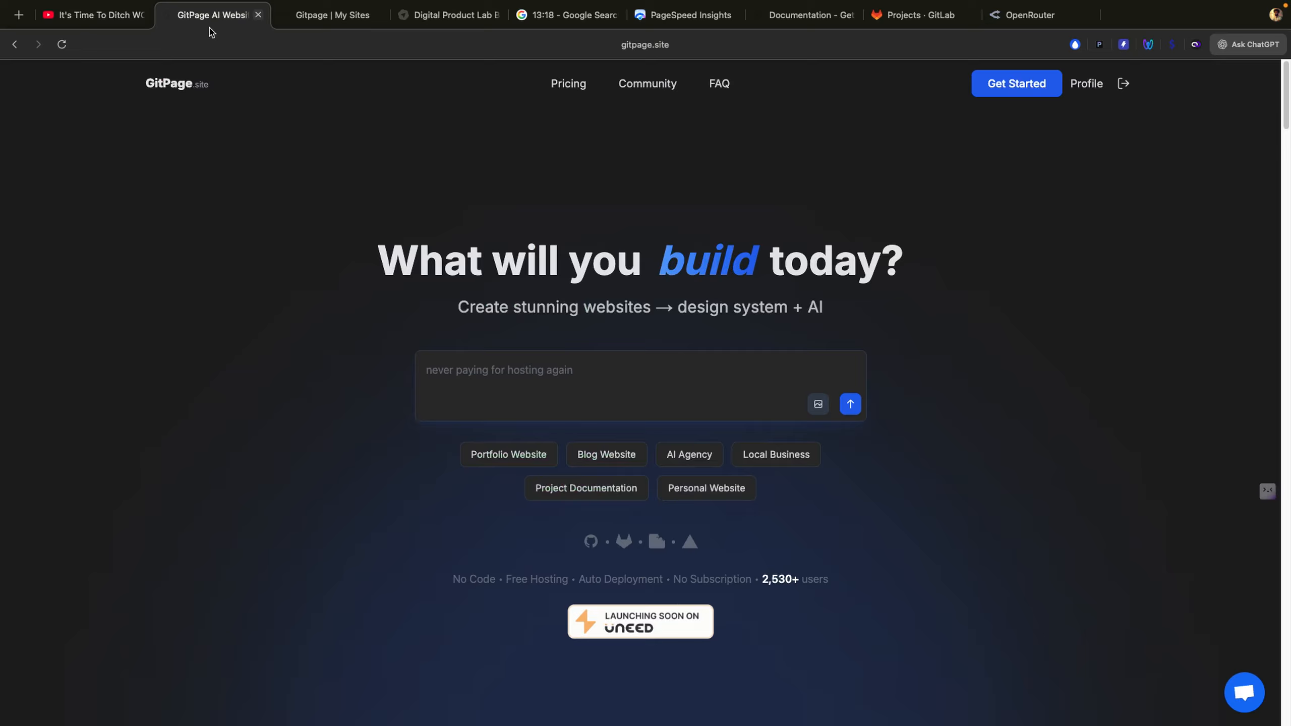
pyautogui.click(331, 28)
pyautogui.click(430, 26)
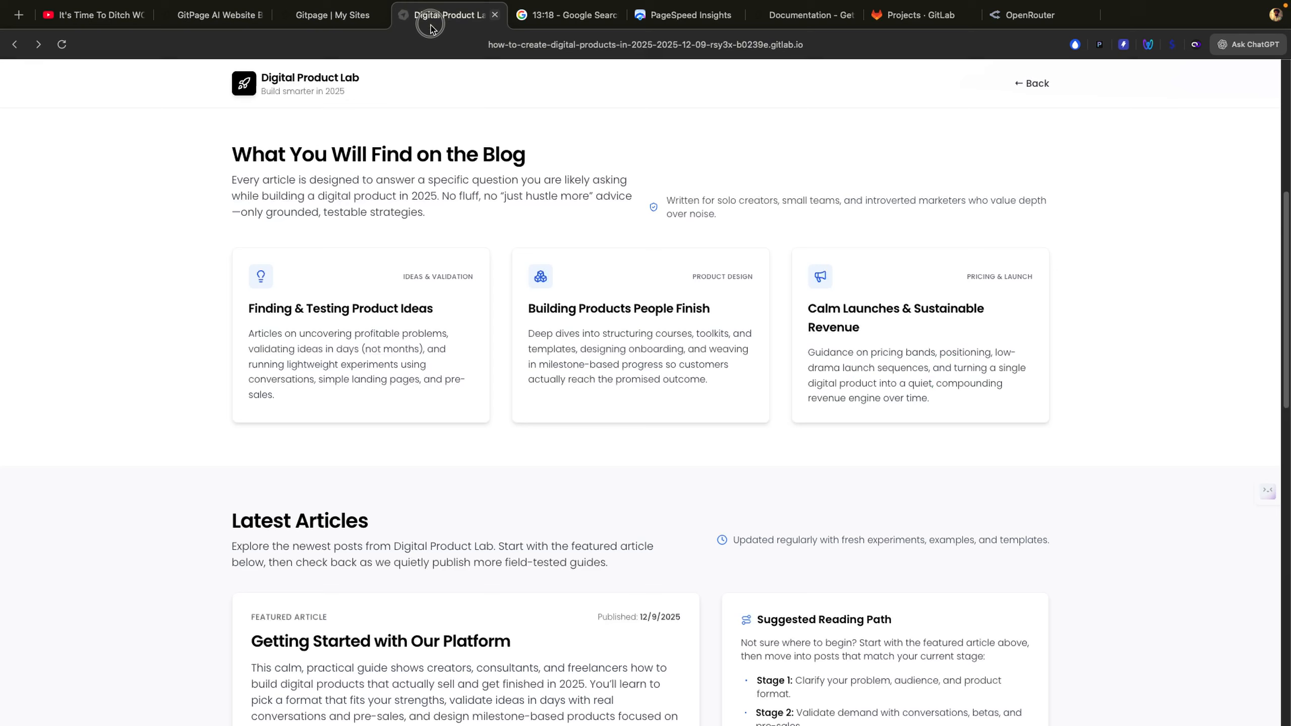
pyautogui.click(330, 15)
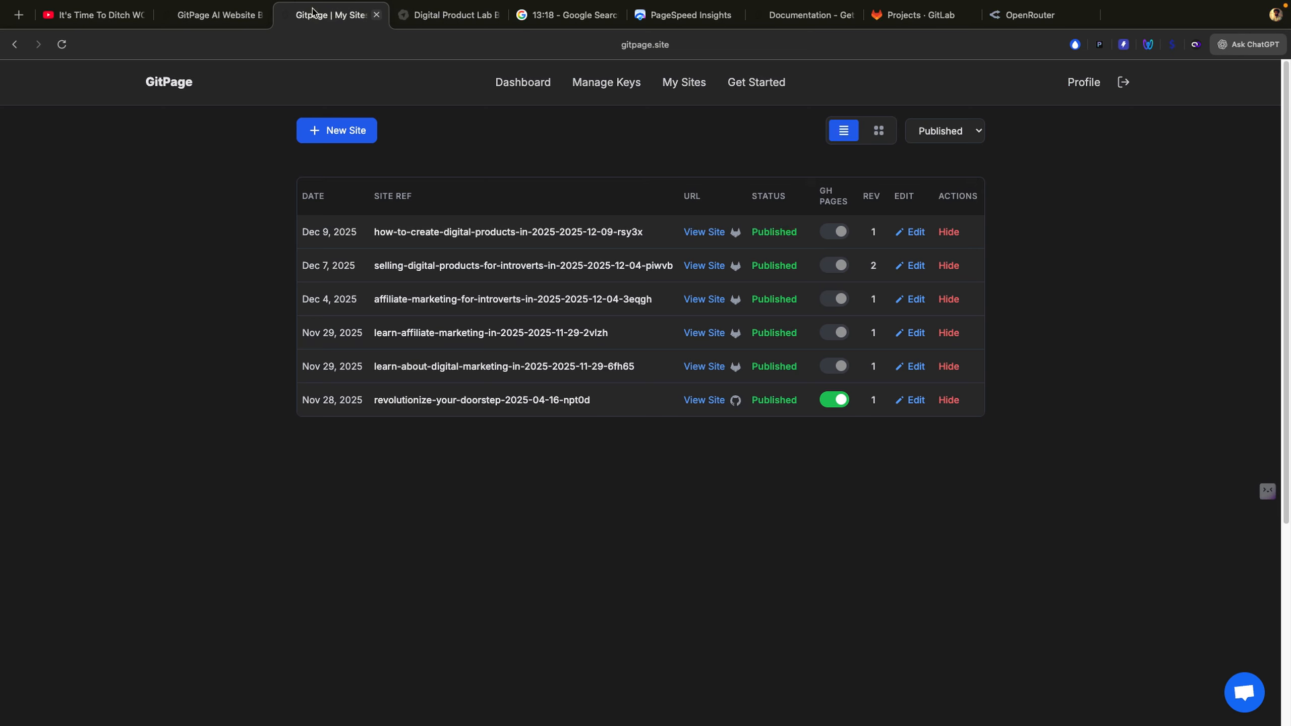
pyautogui.click(202, 16)
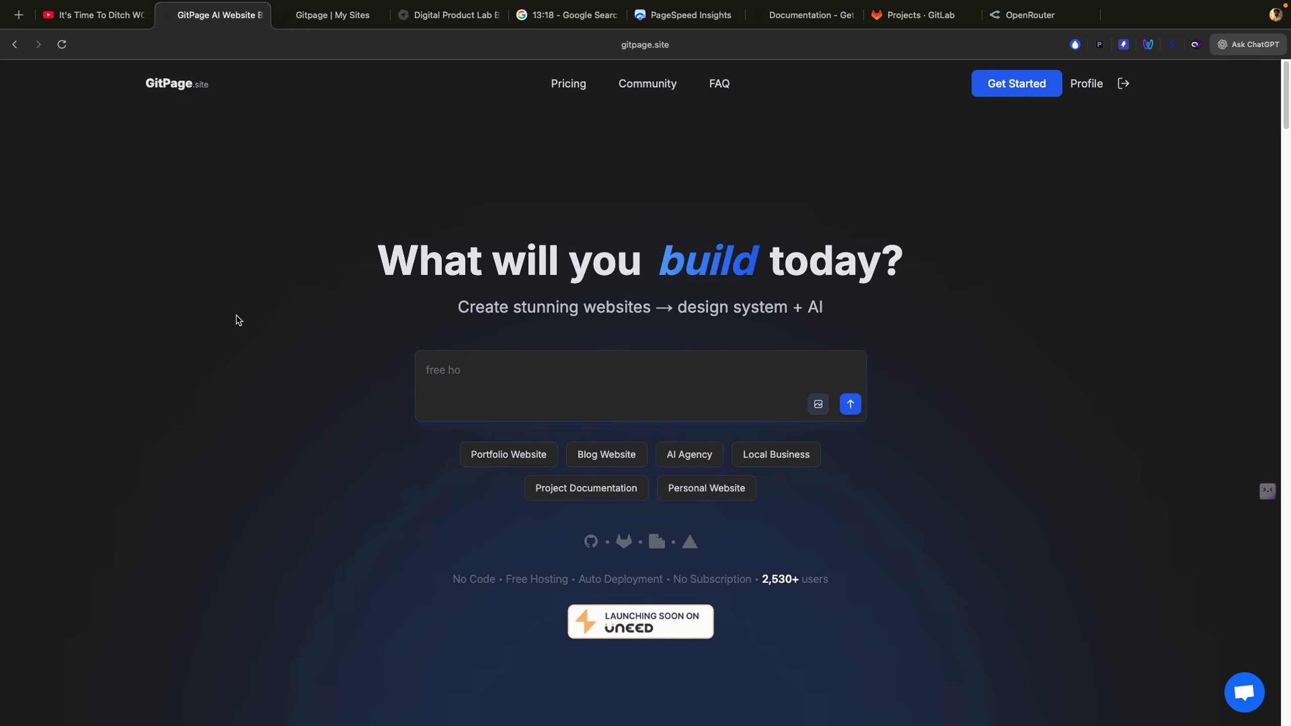